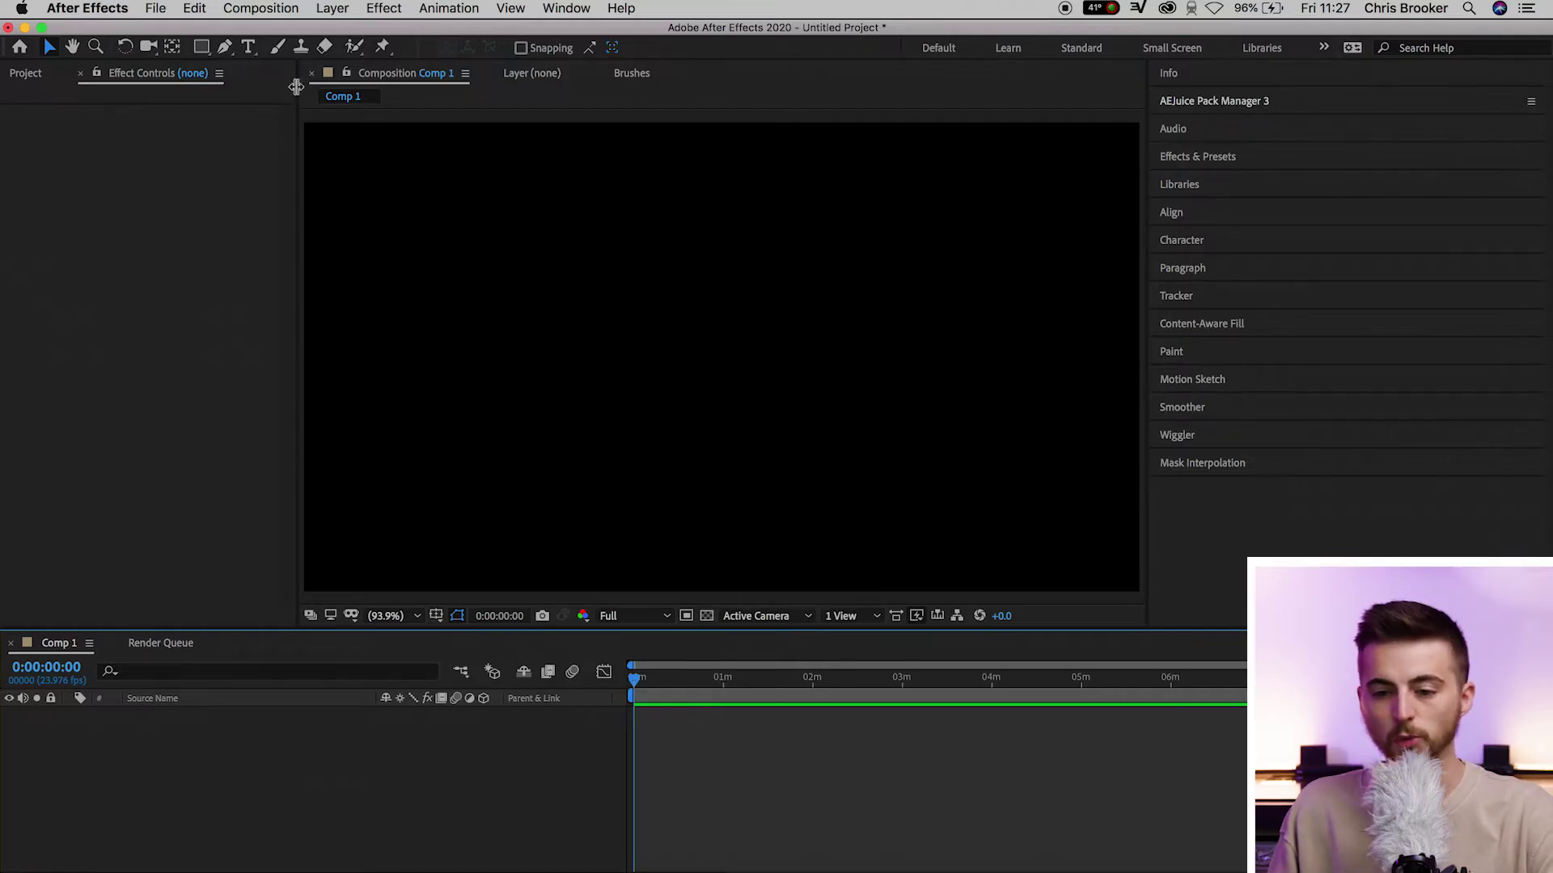
- Create a new text layer reading 'BROOKERFILMS' in the composition
left_click(249, 48)
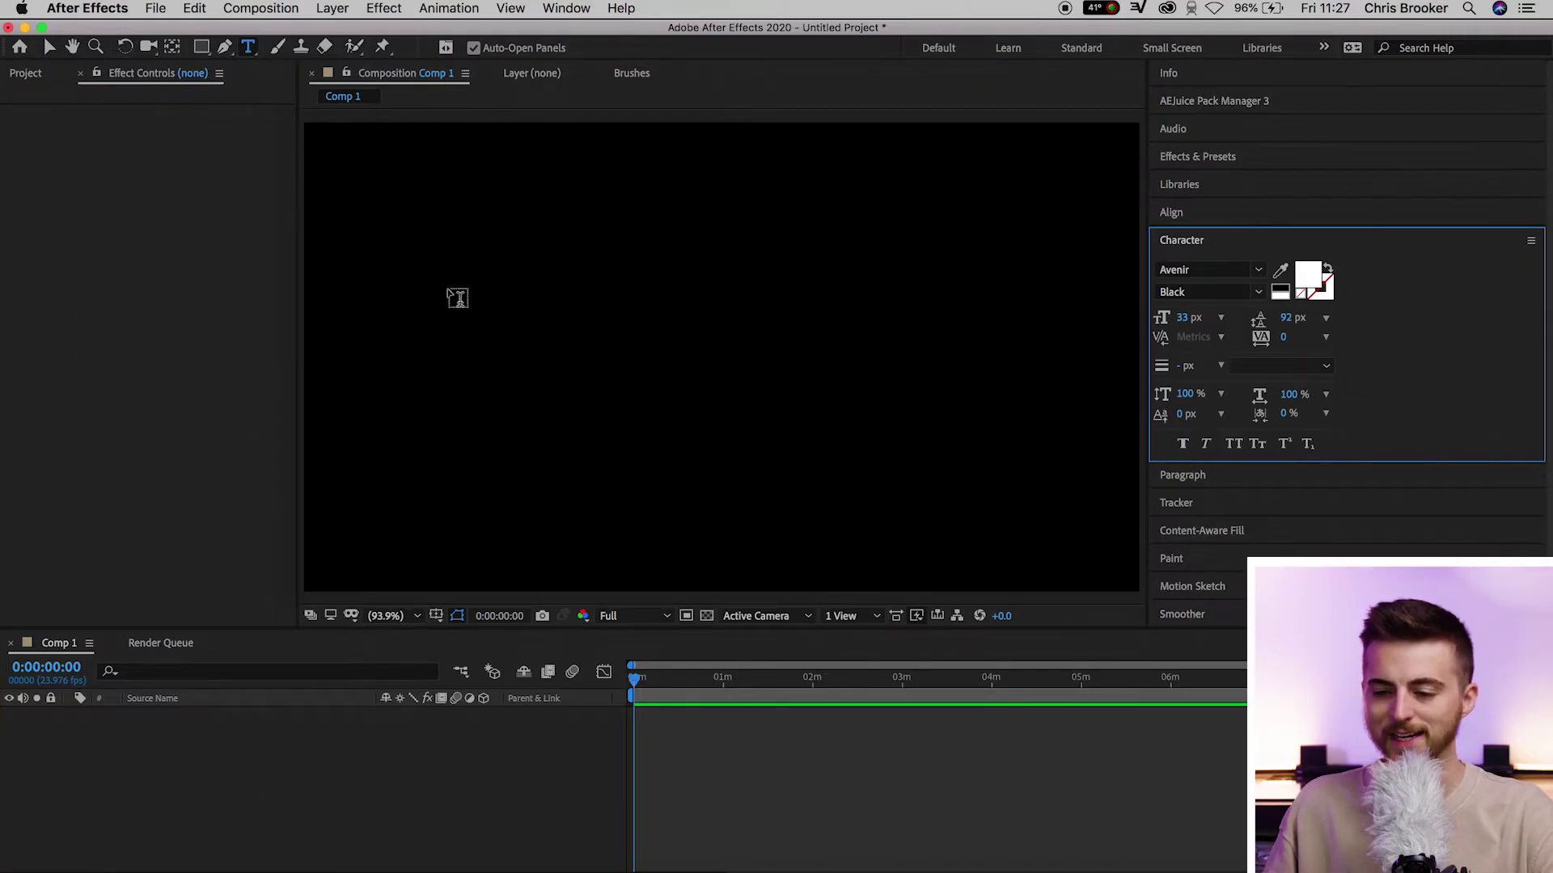
left_click(547, 336)
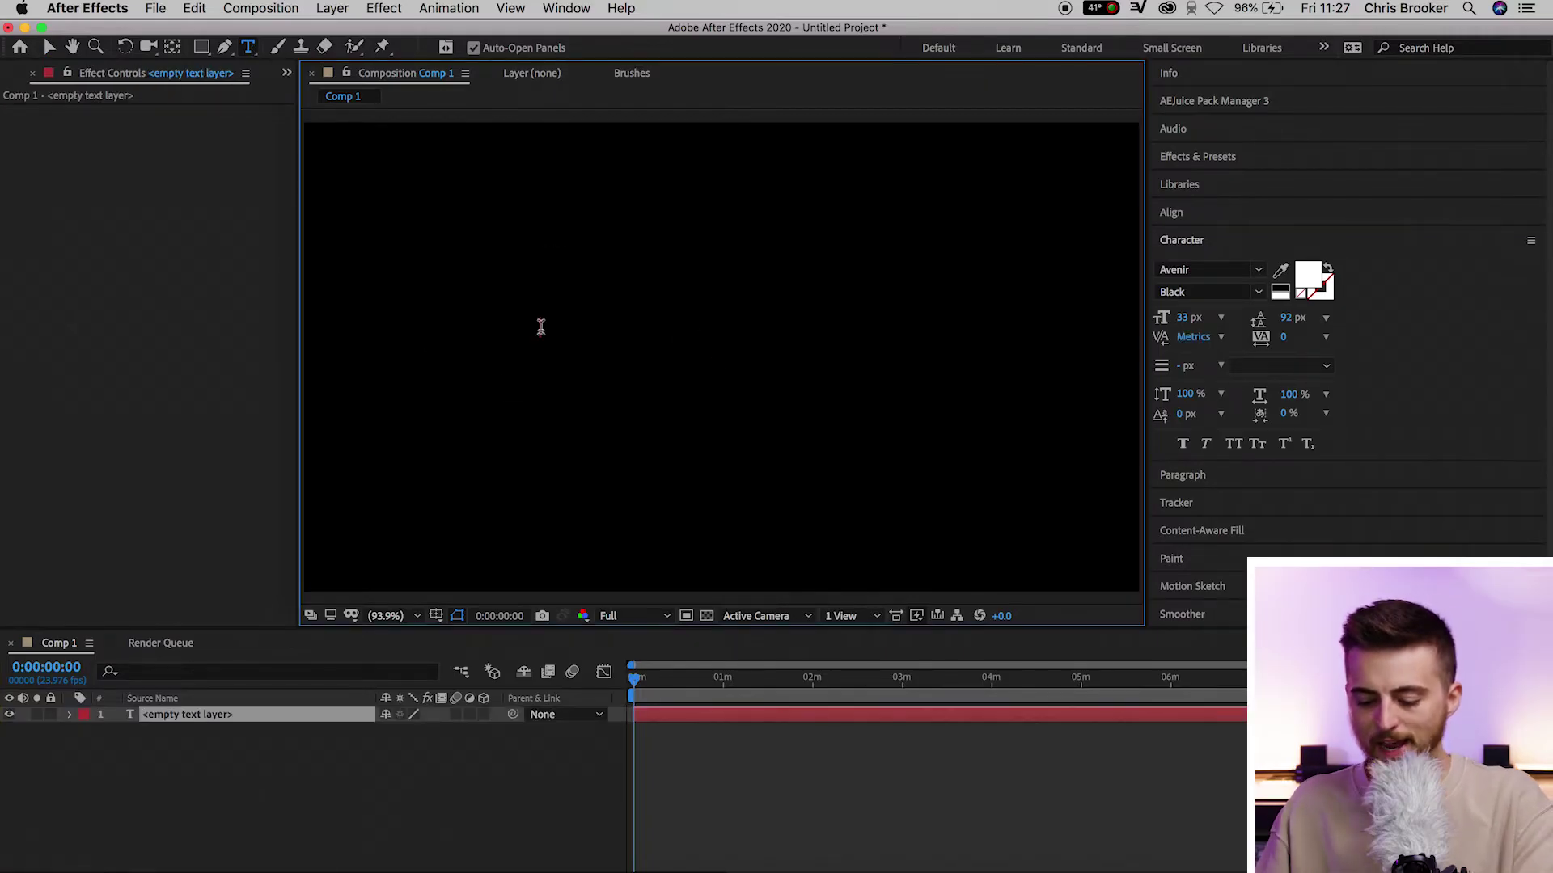
type("BROOKERFILMS")
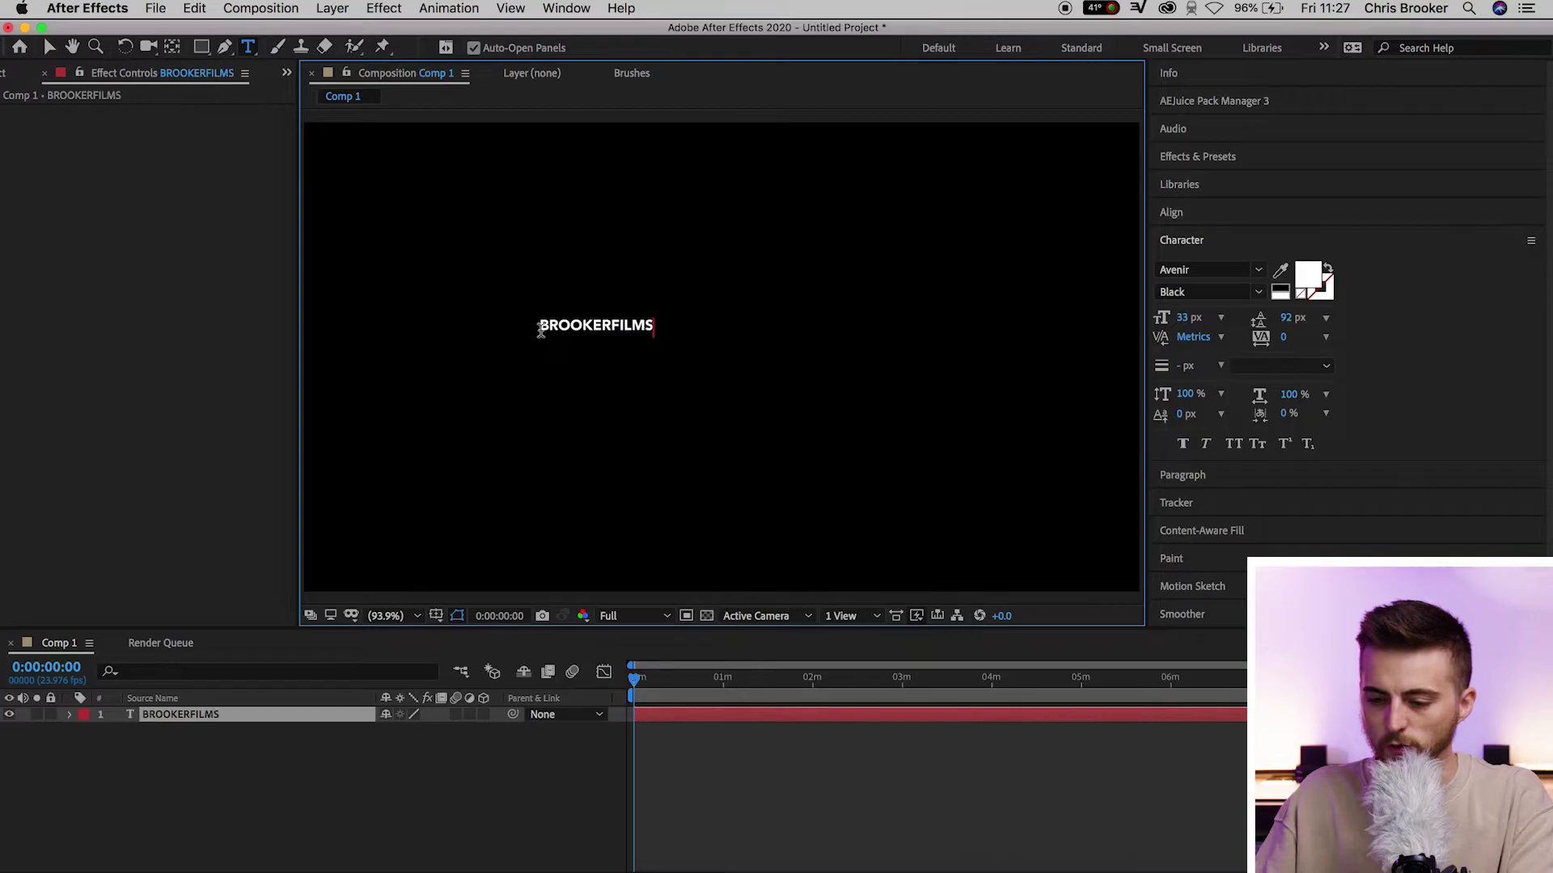
- Style the BROOKERFILMS text as Avenir Black, 139 px, white fill, faux bold
double_click(542, 326)
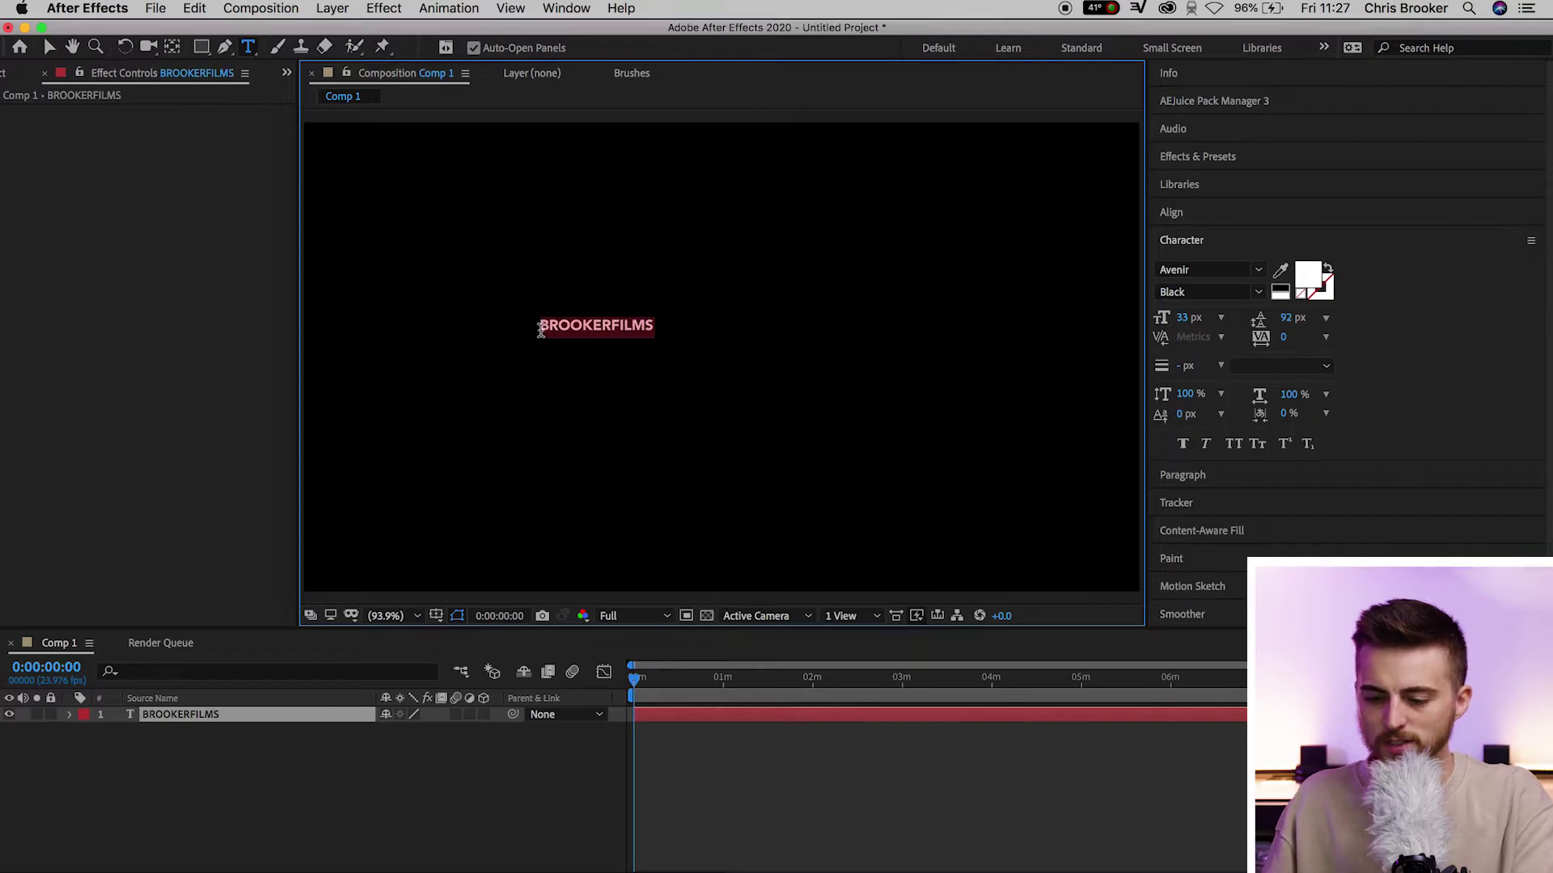
left_click(1258, 275)
left_click(1258, 274)
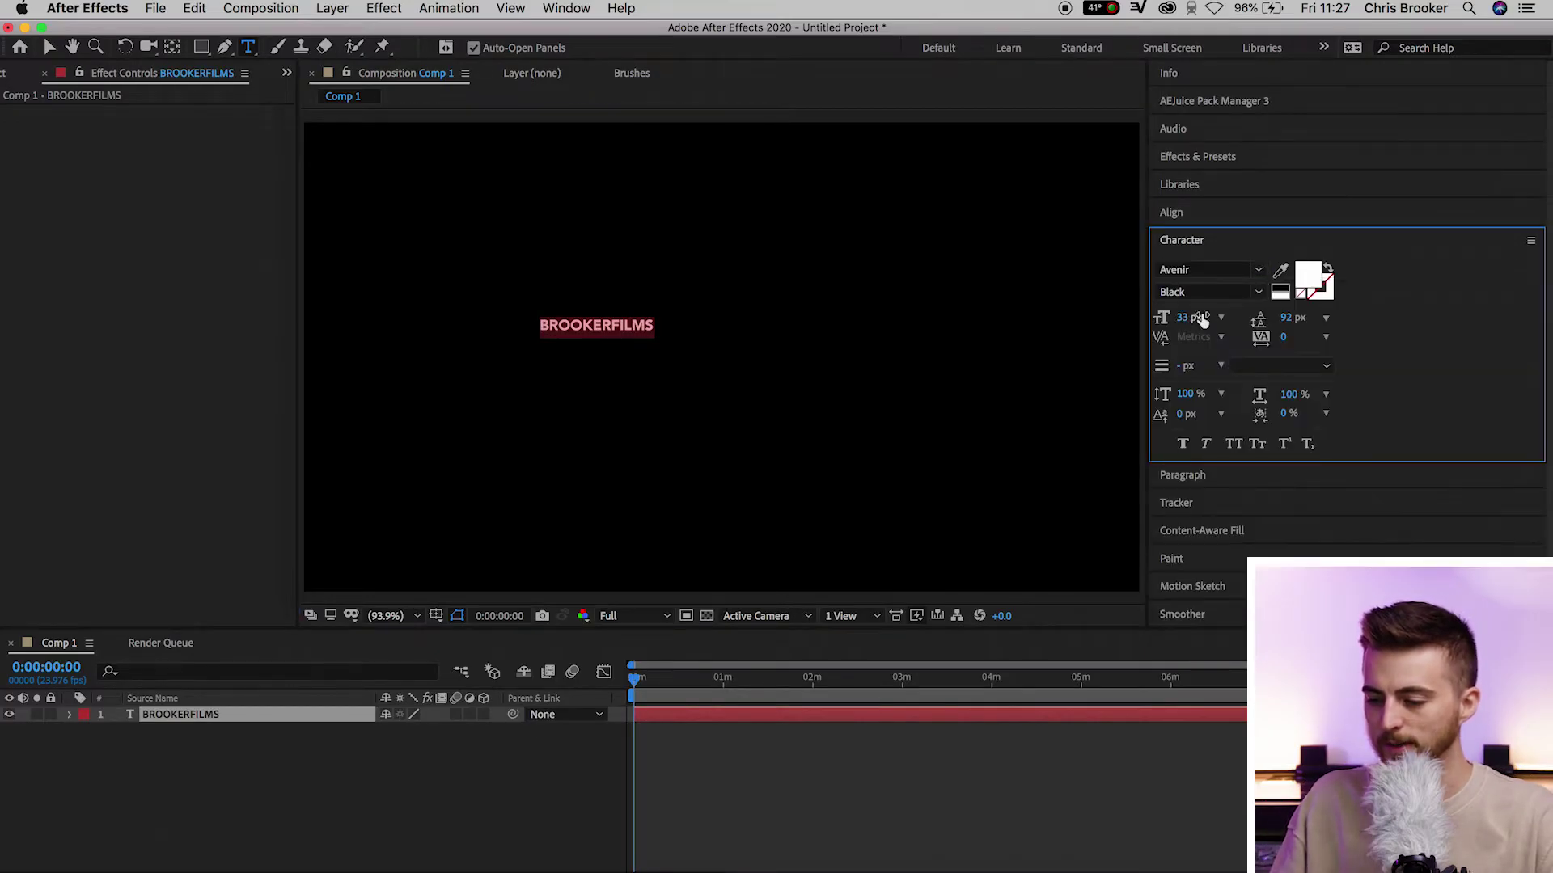
left_click_drag(1202, 319, 1280, 317)
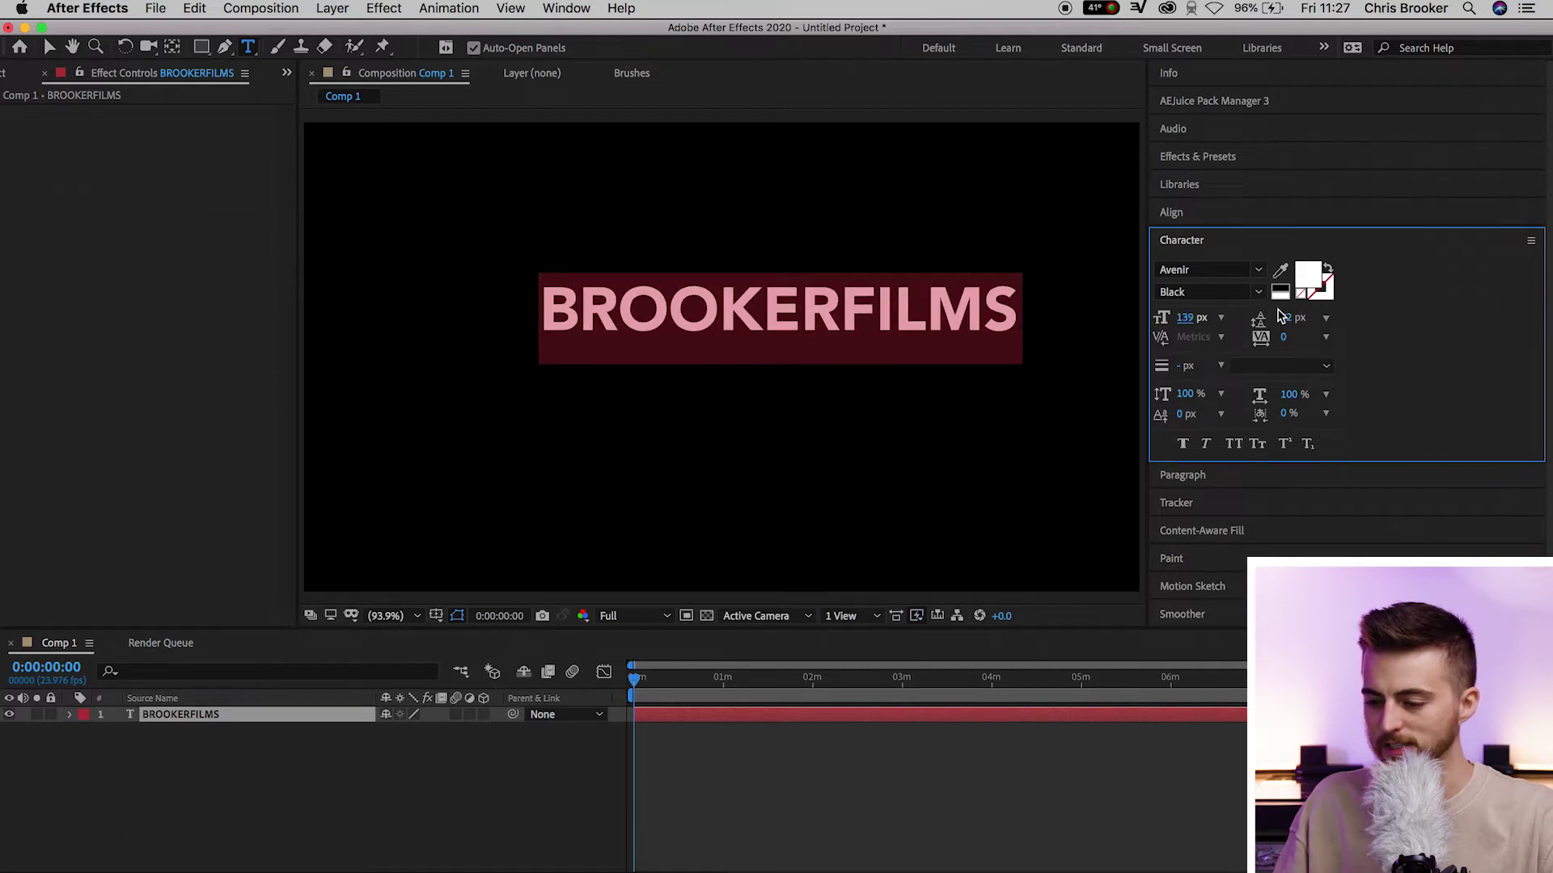
left_click(1305, 283)
left_click(374, 277)
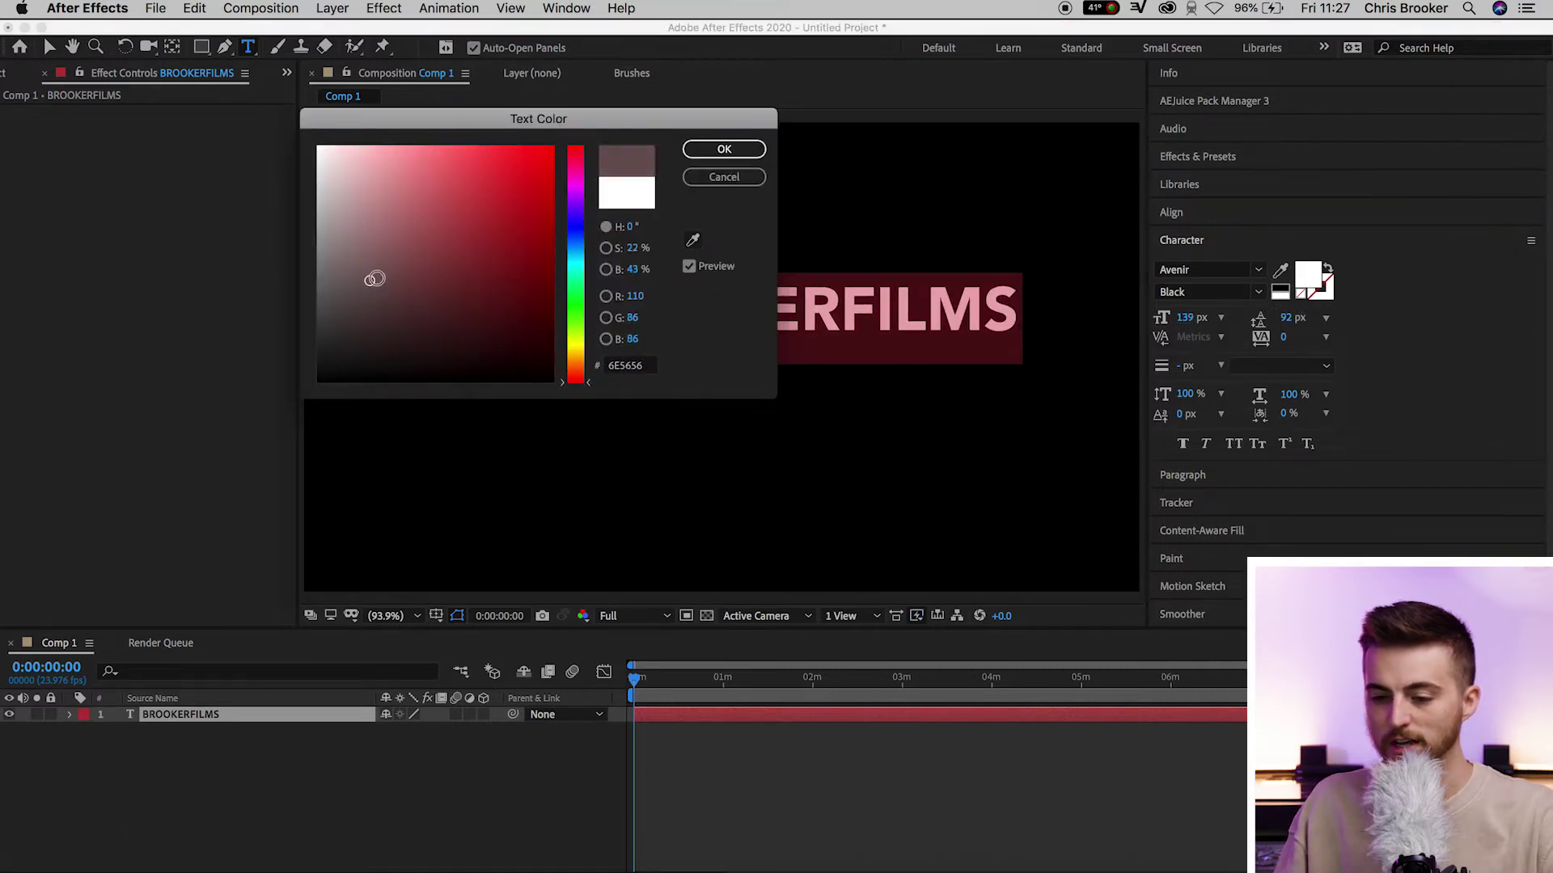
left_click(319, 148)
left_click(754, 155)
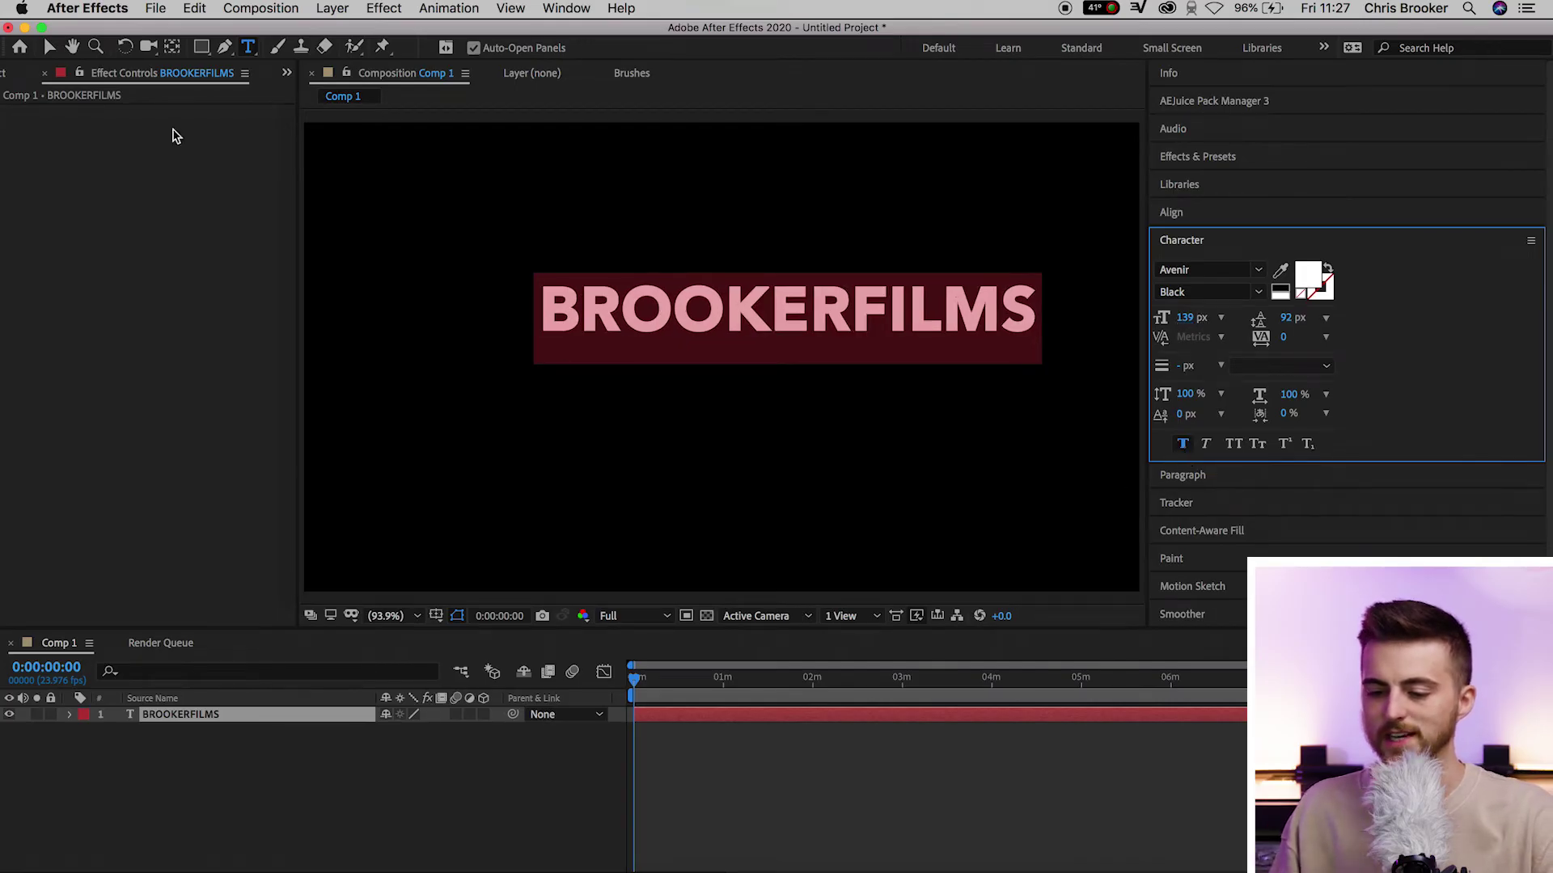
- Show the proportional grid and drag the BROOKERFILMS title to the frame centre
left_click(50, 48)
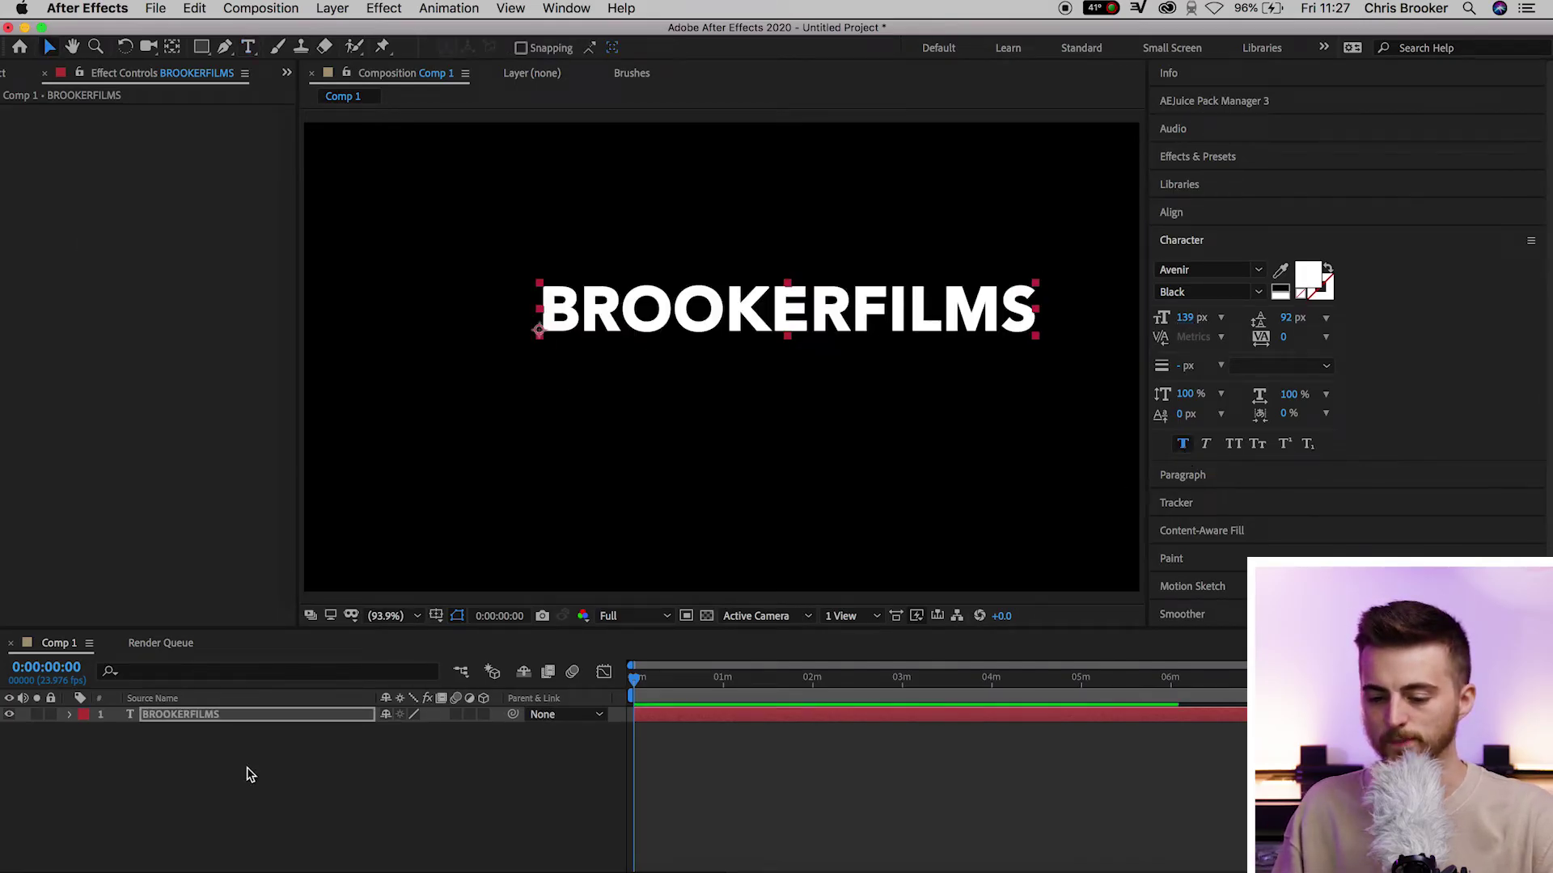
left_click(438, 617)
left_click(497, 650)
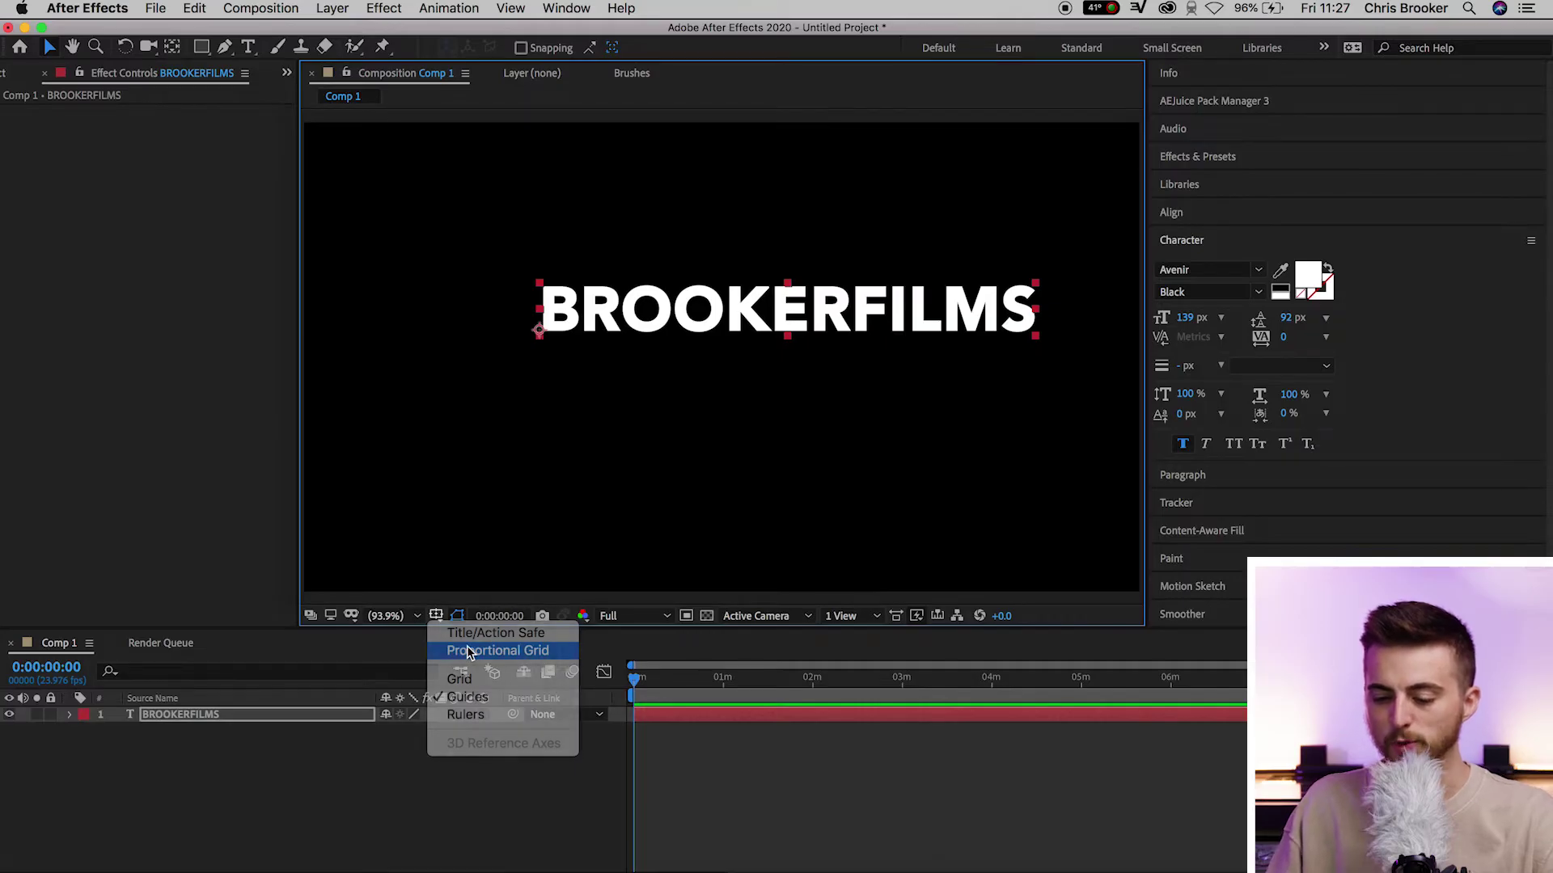
left_click_drag(890, 343, 832, 368)
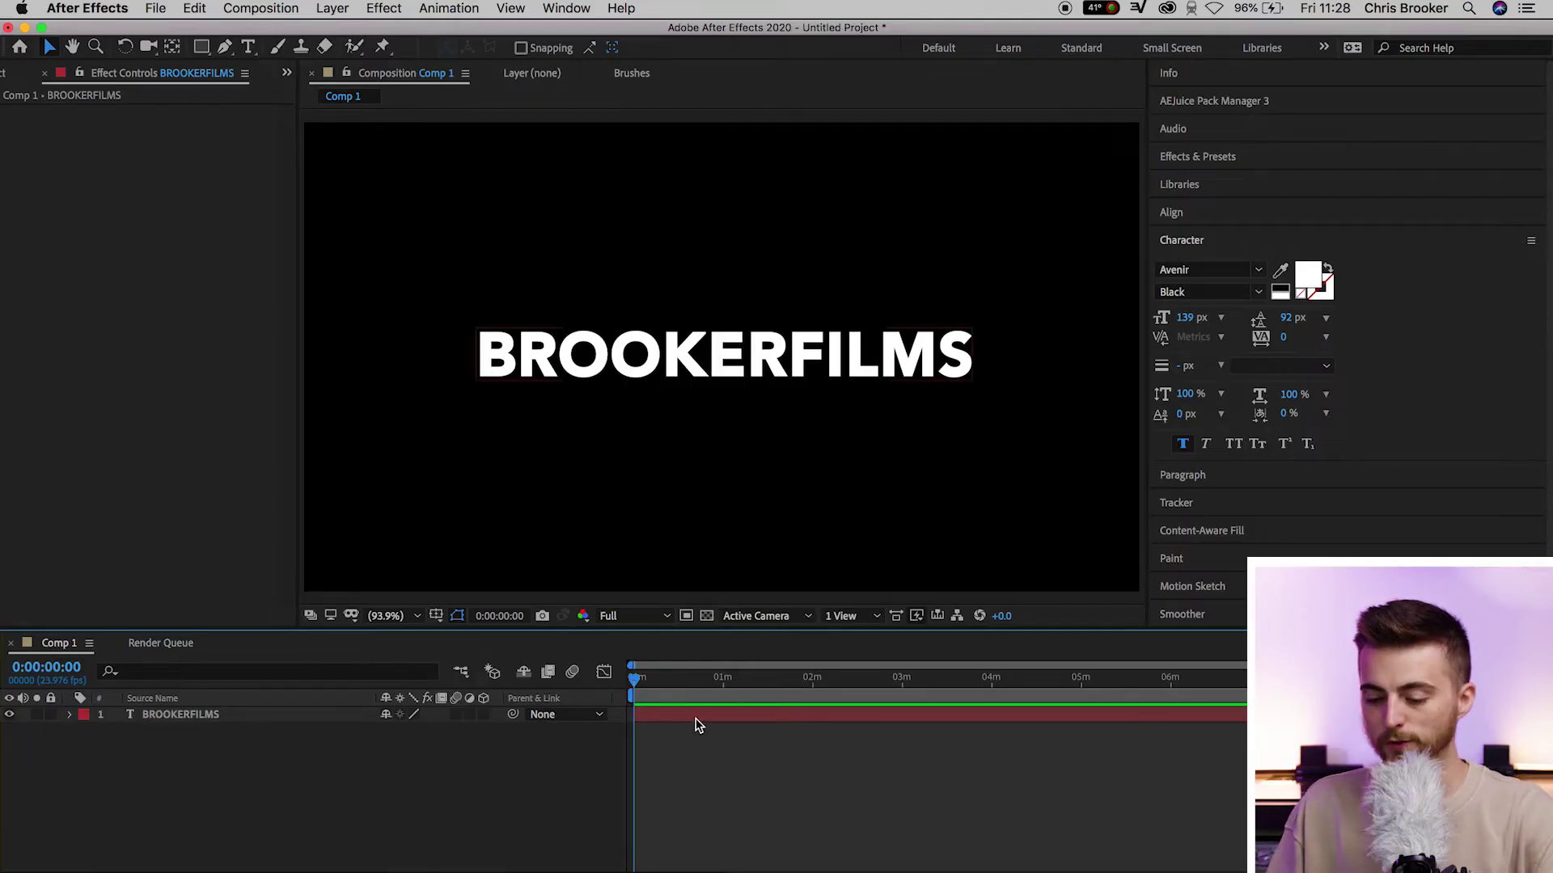
- Keyframe the title's centred Position, then raise it to Y -26.2 at an earlier time
left_click(672, 714)
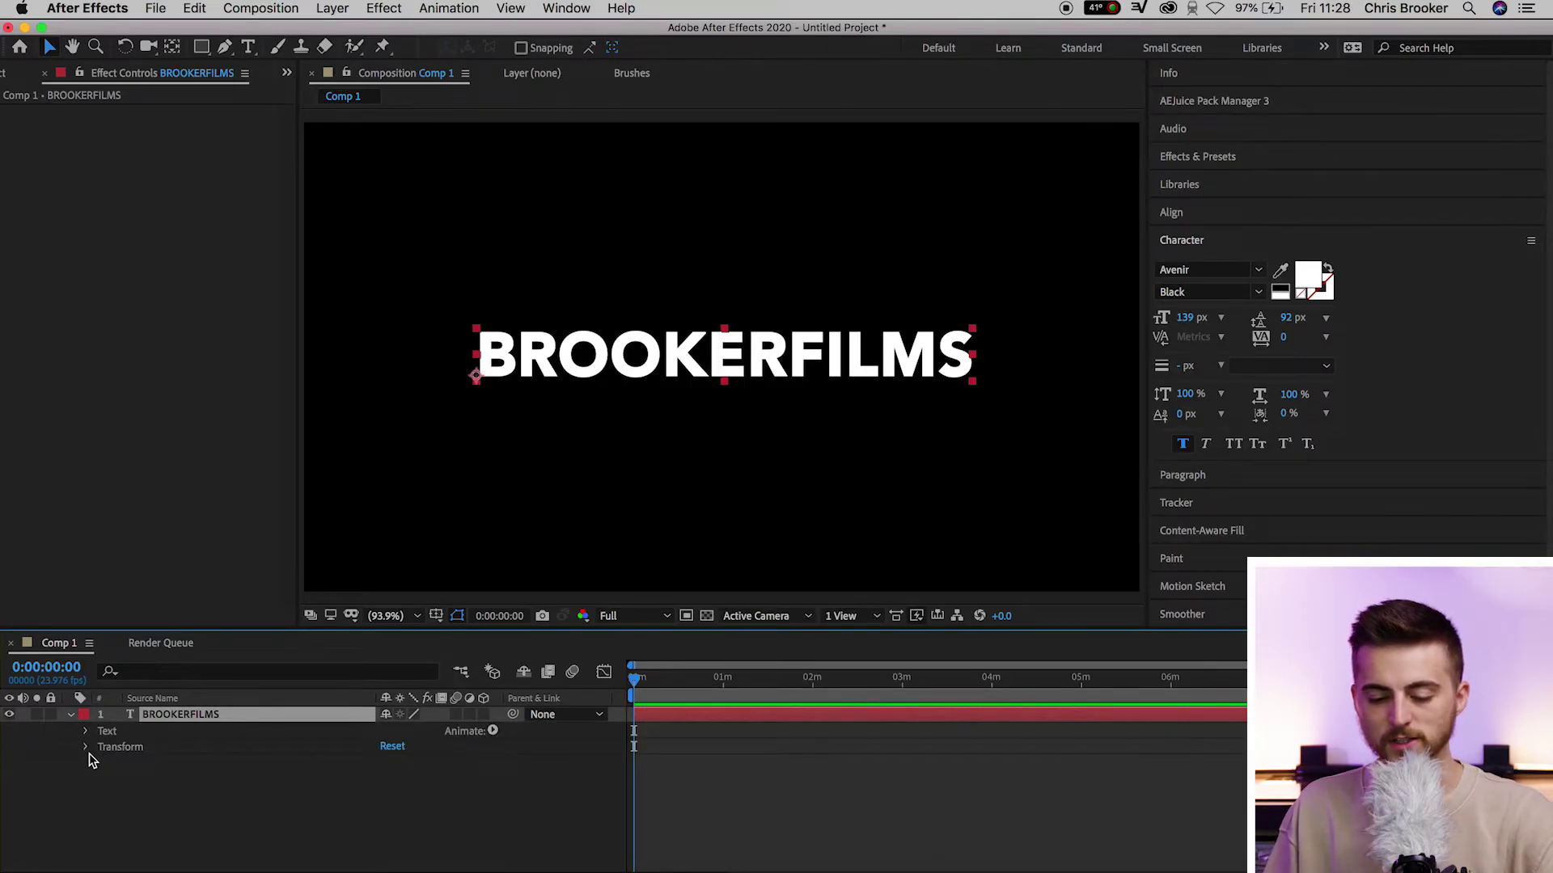
left_click(85, 747)
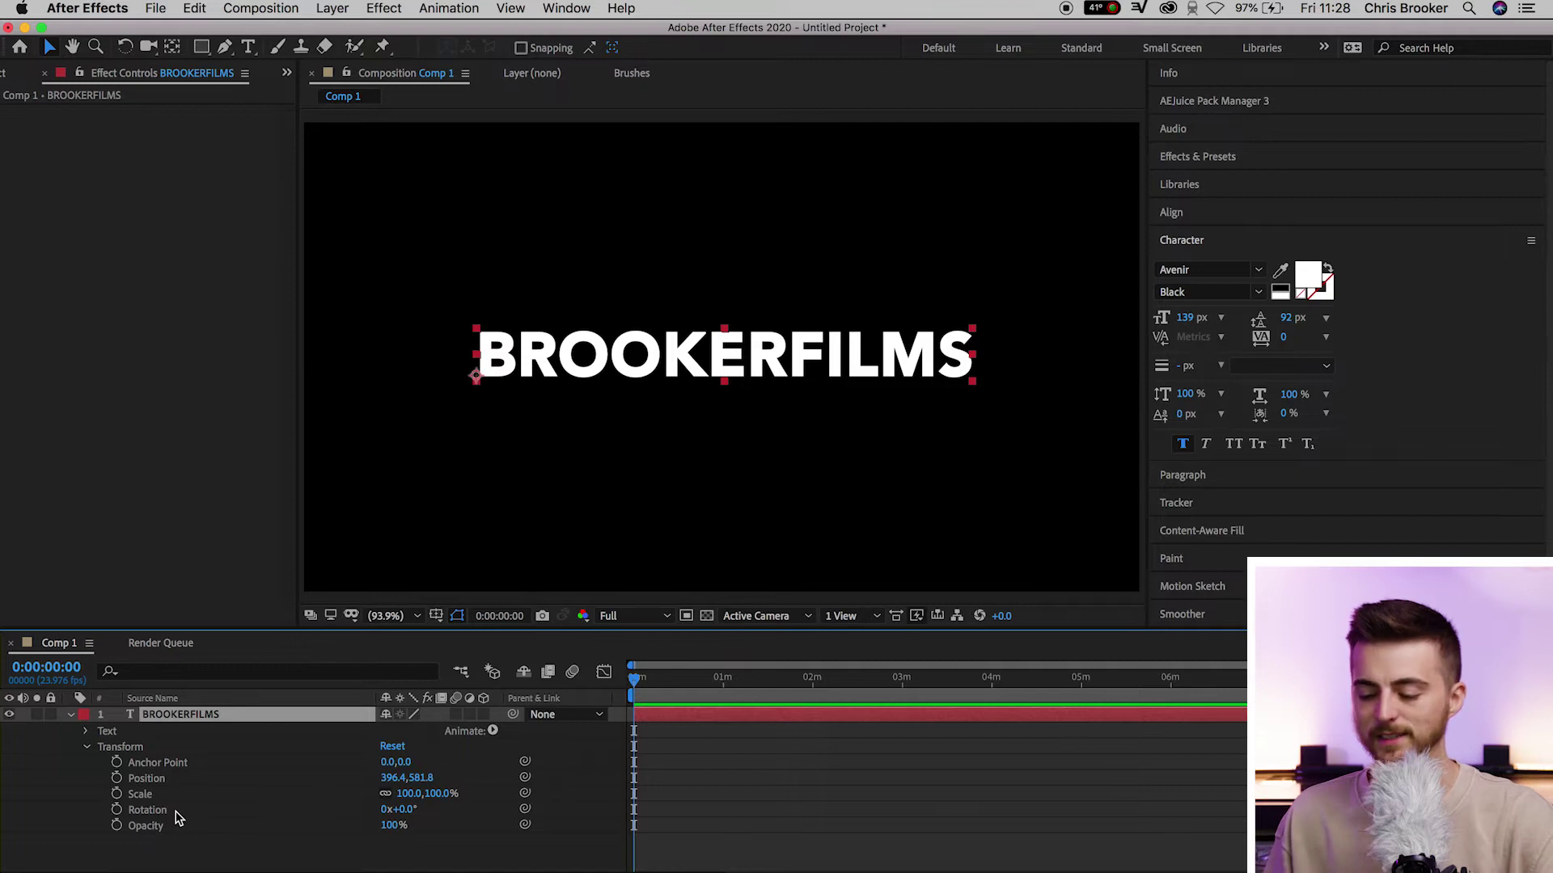
left_click_drag(635, 679, 656, 683)
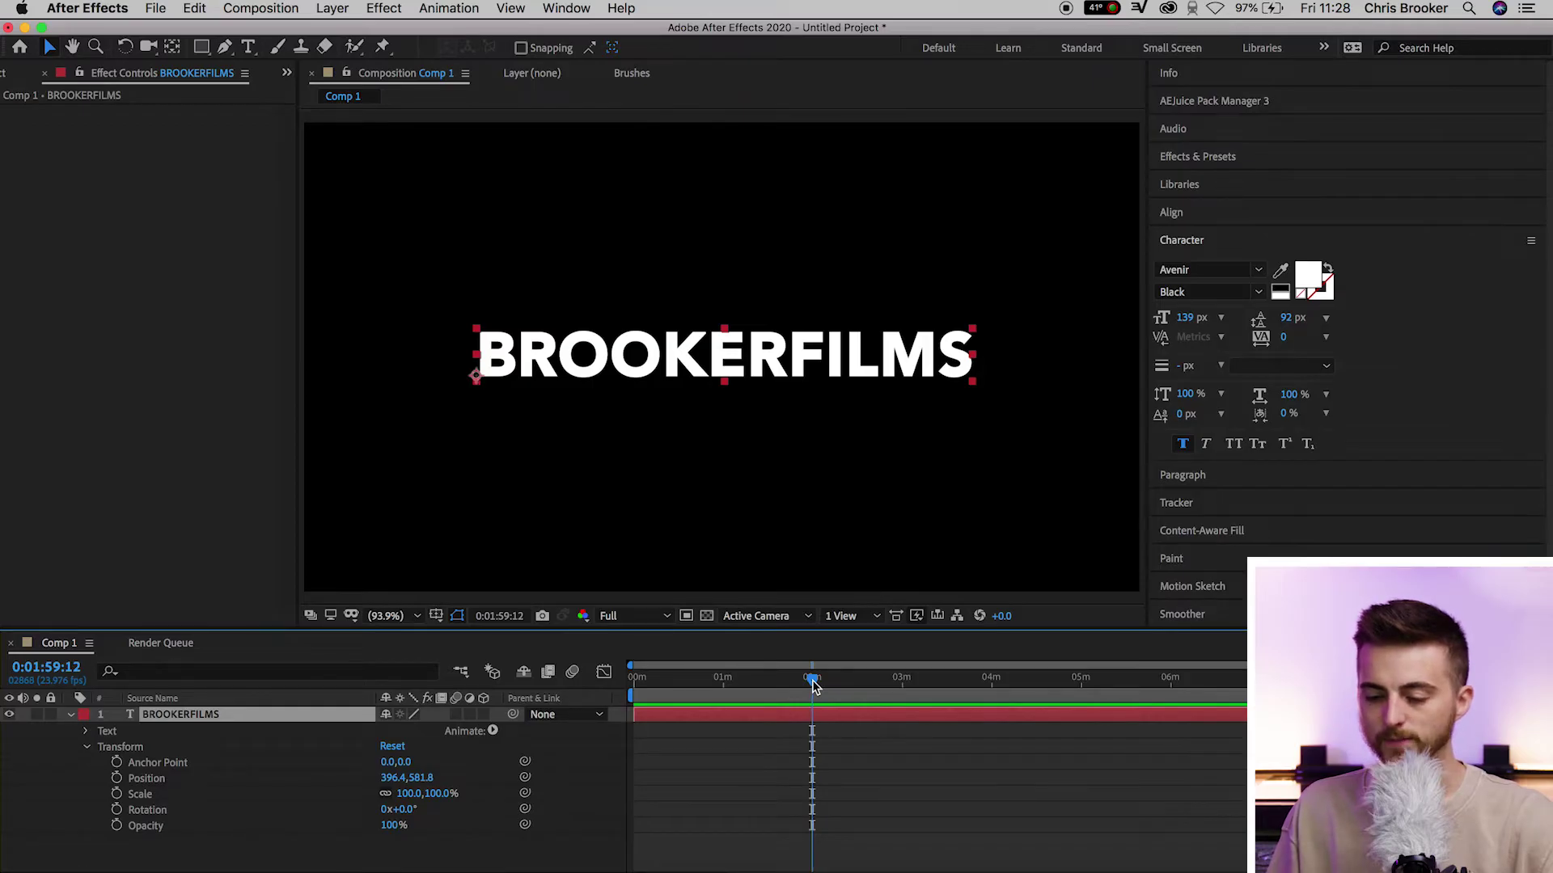
left_click(182, 779)
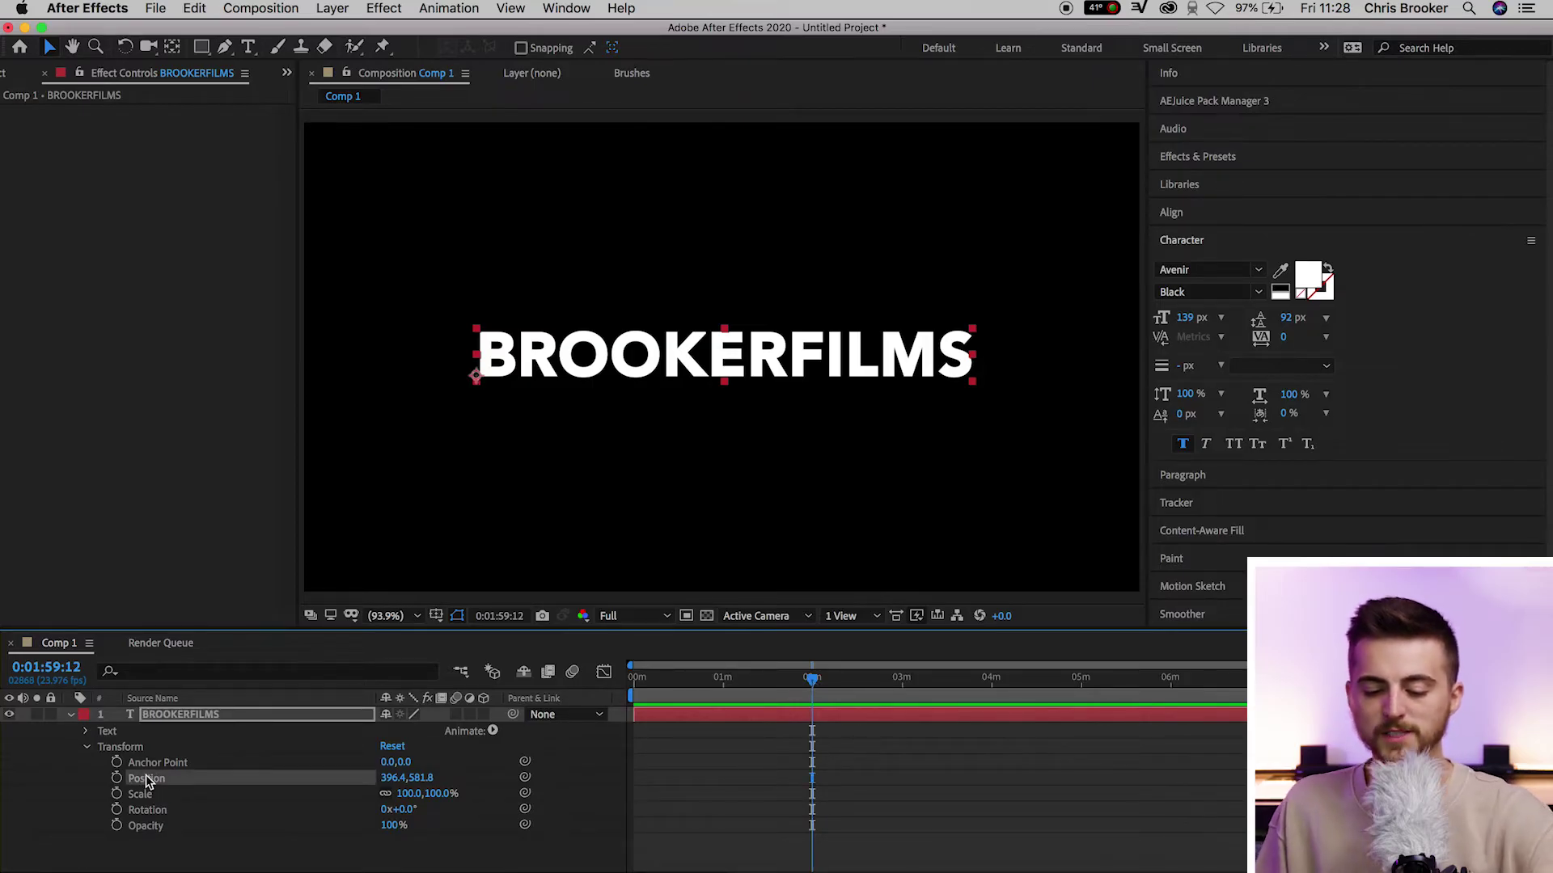
left_click(116, 778)
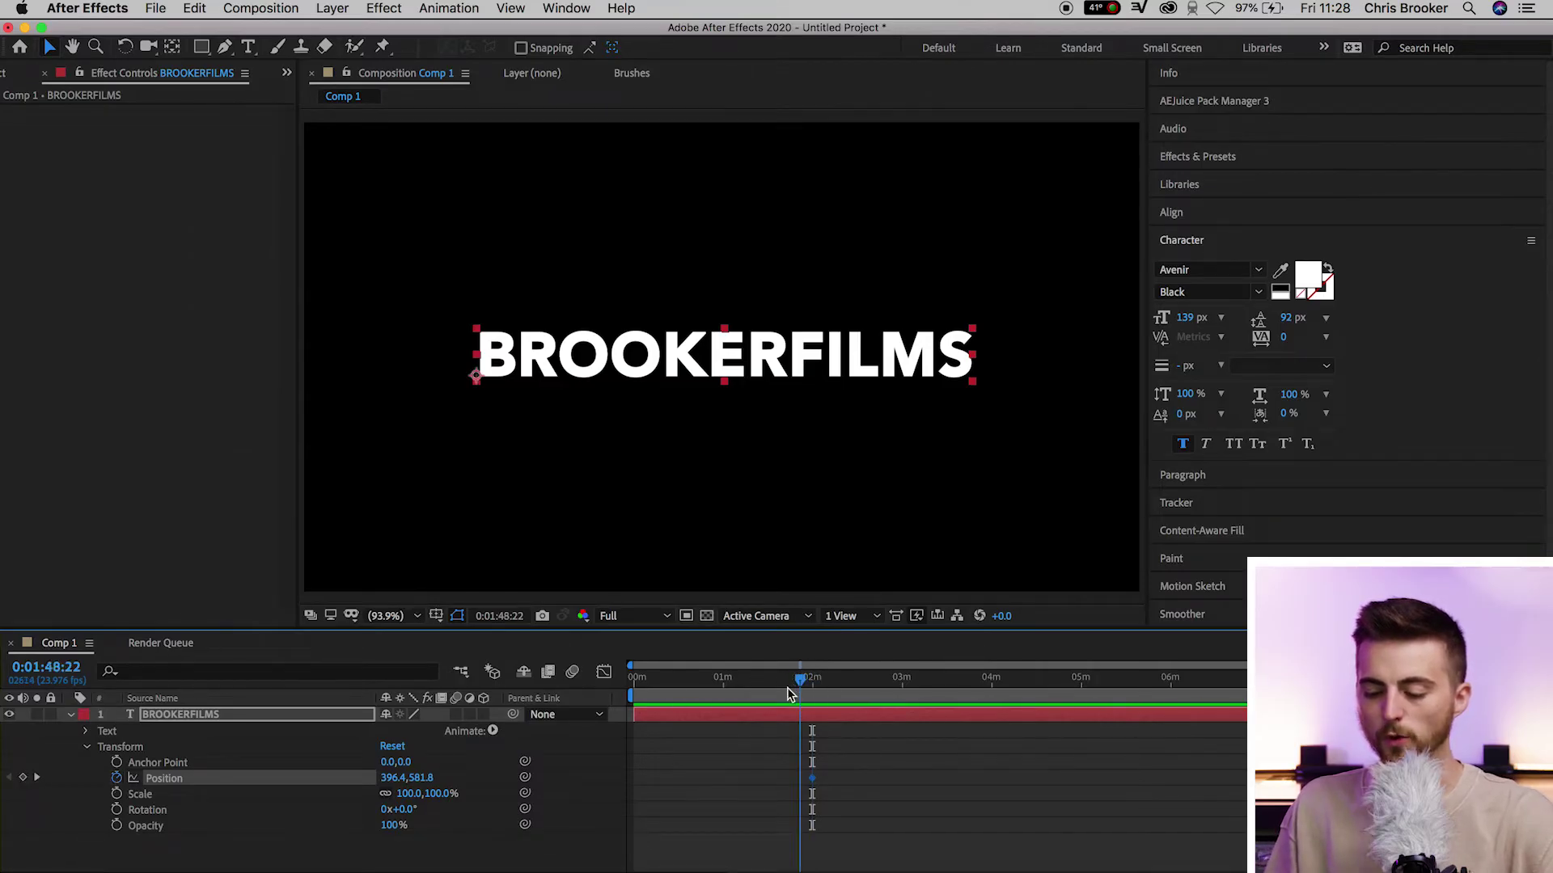
left_click(725, 695)
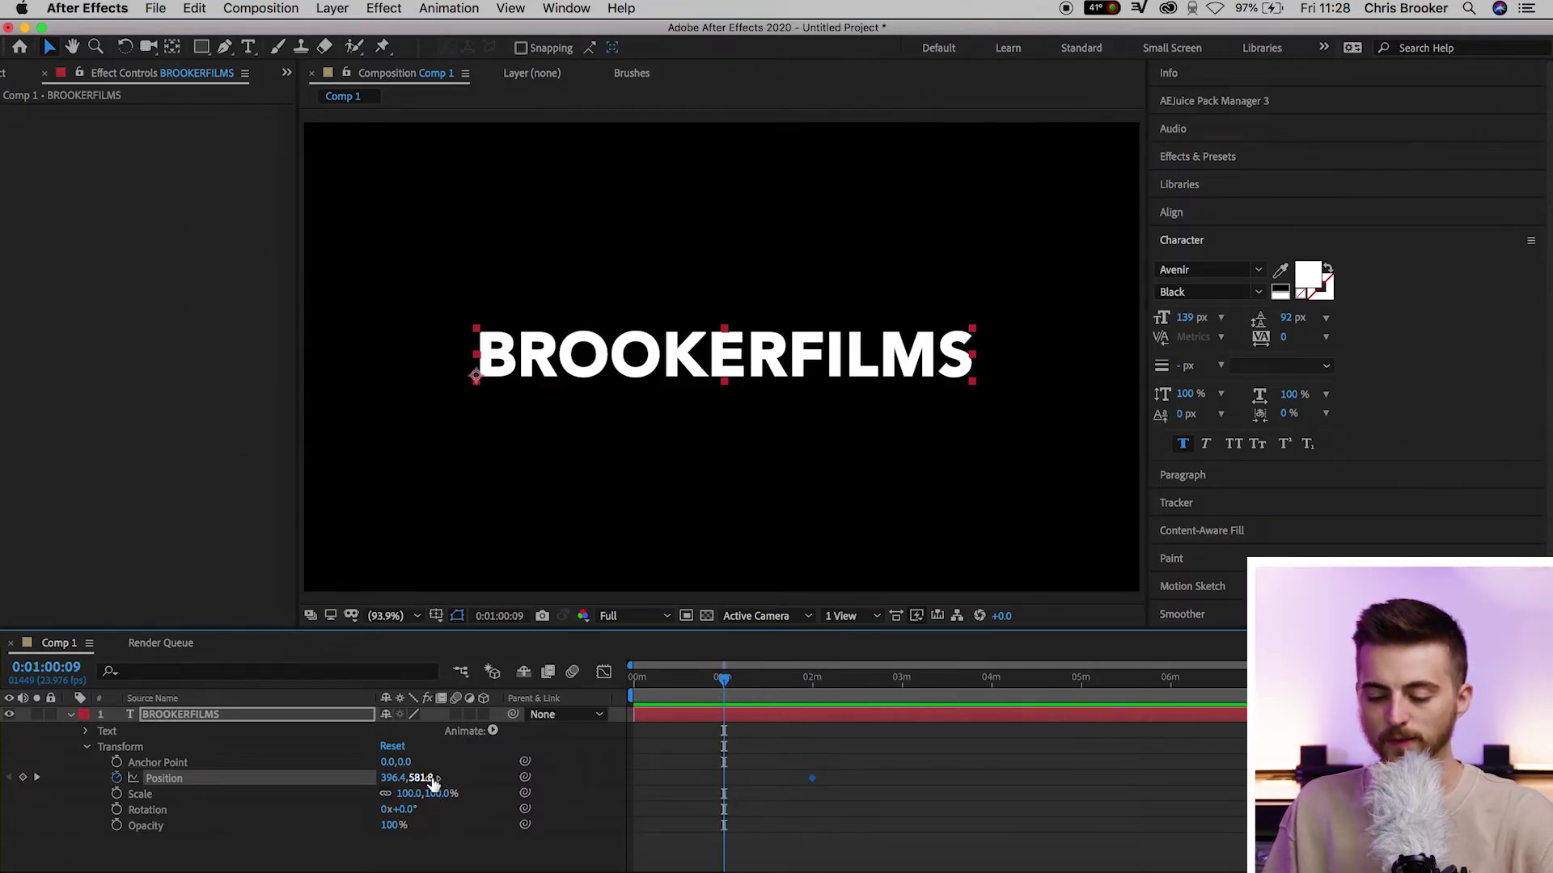
left_click_drag(425, 778, 399, 232)
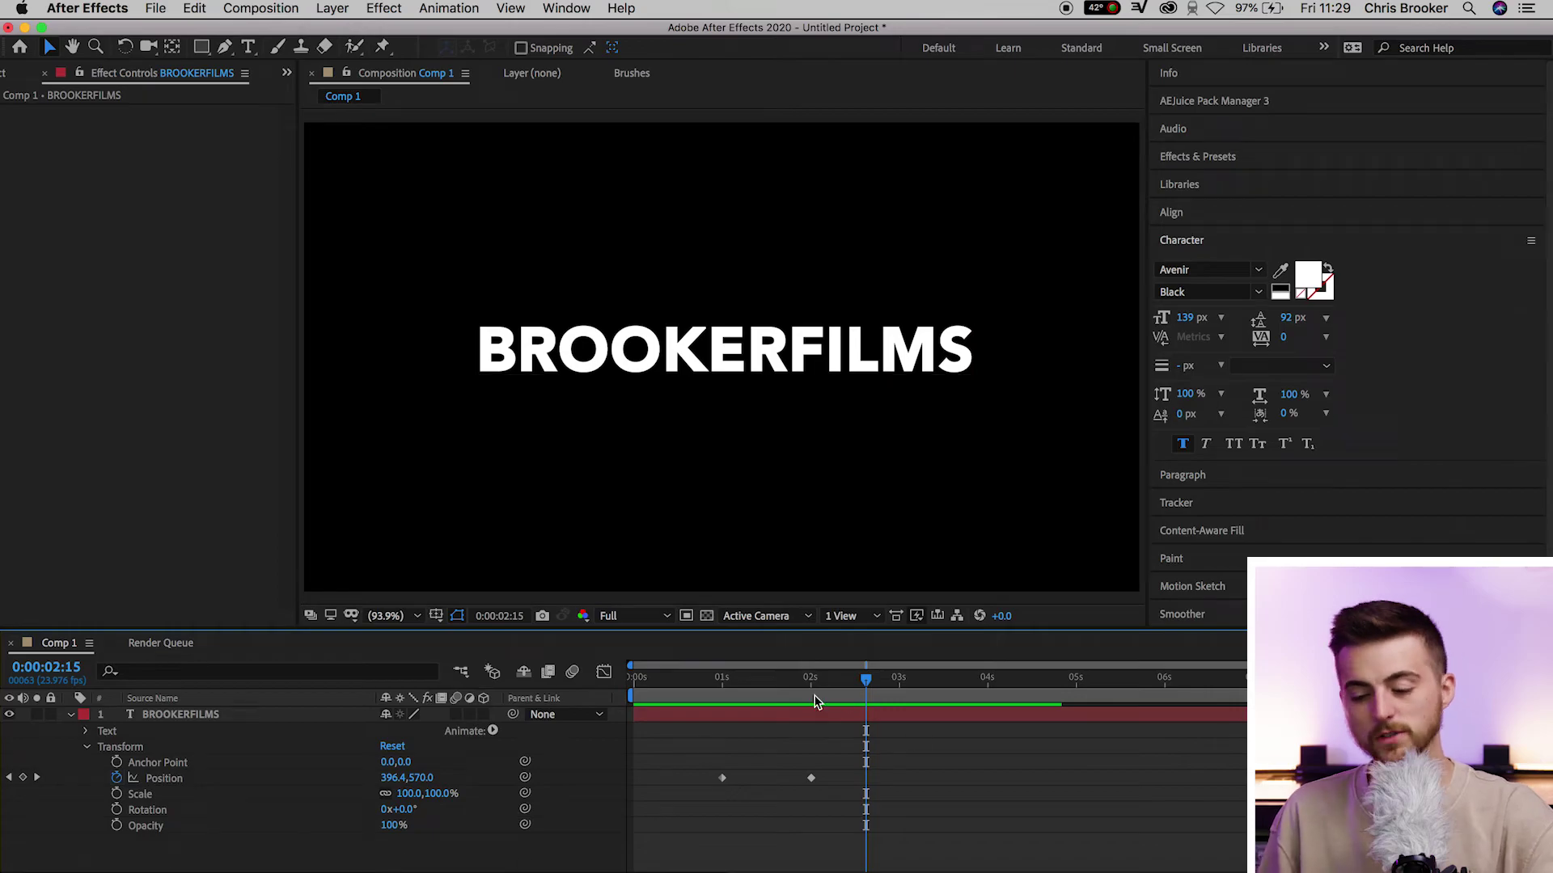
- At 0:00:01:12, push the title below centre to (396.4, 748.8) and preview the overshoot
left_click_drag(814, 696, 767, 696)
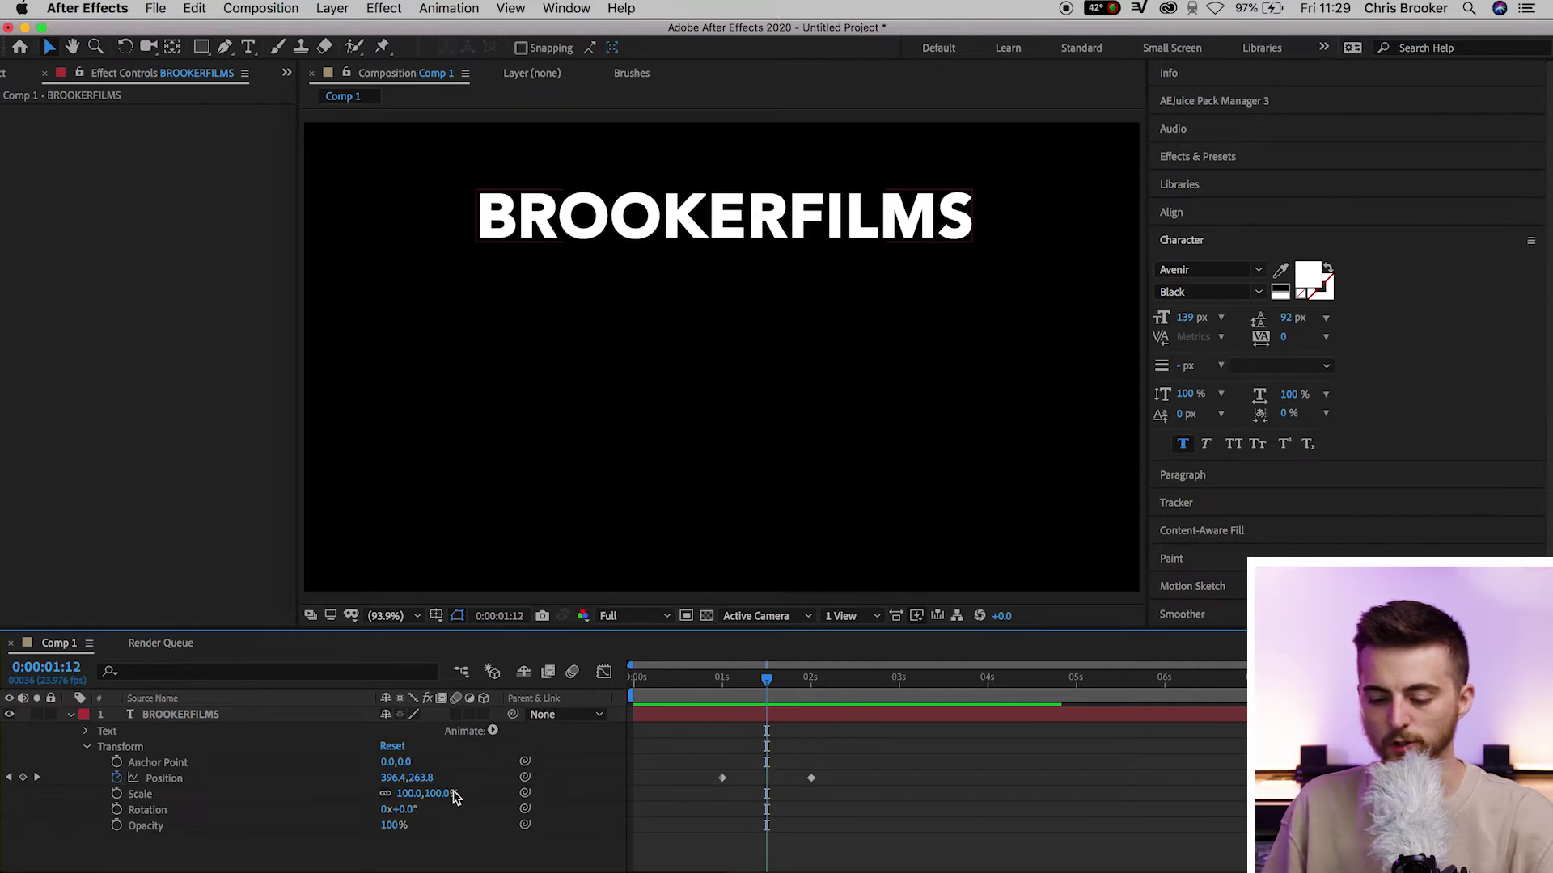
left_click_drag(427, 779, 875, 773)
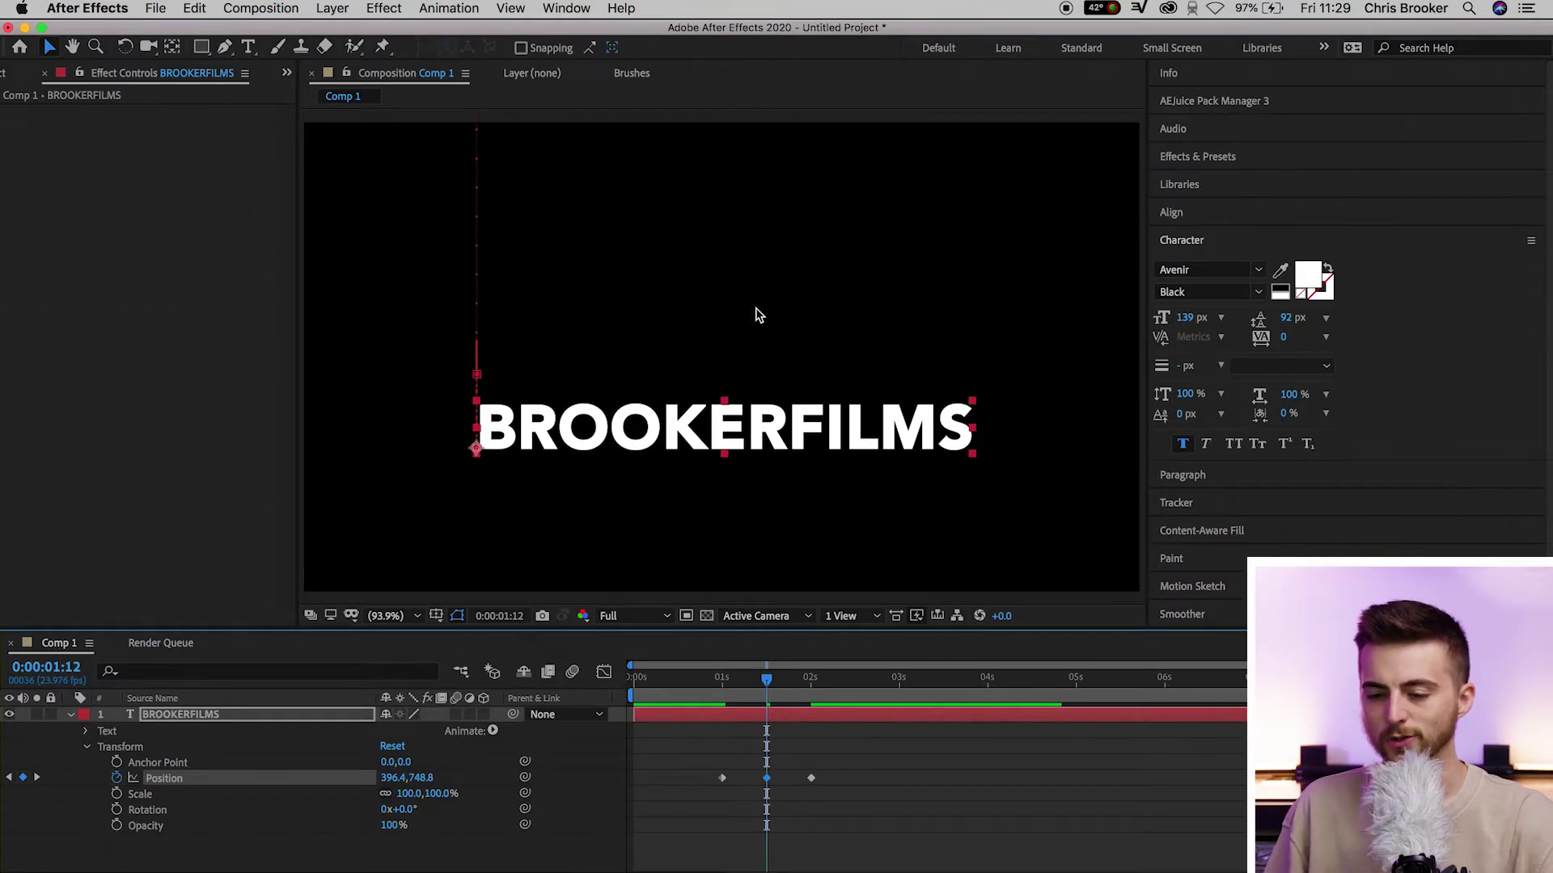
left_click(436, 614)
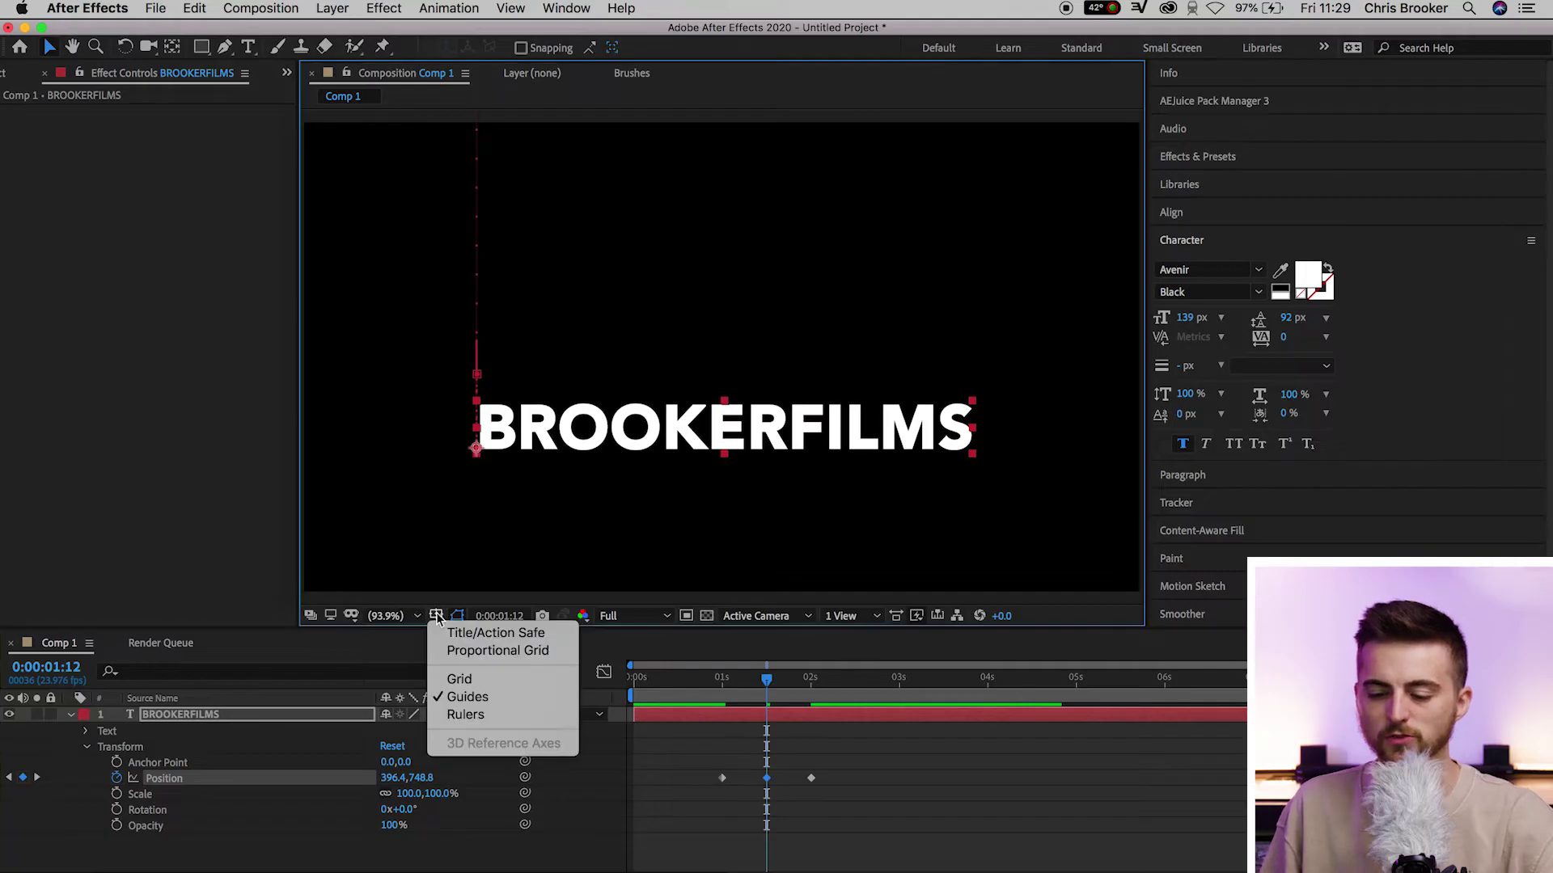
left_click(472, 651)
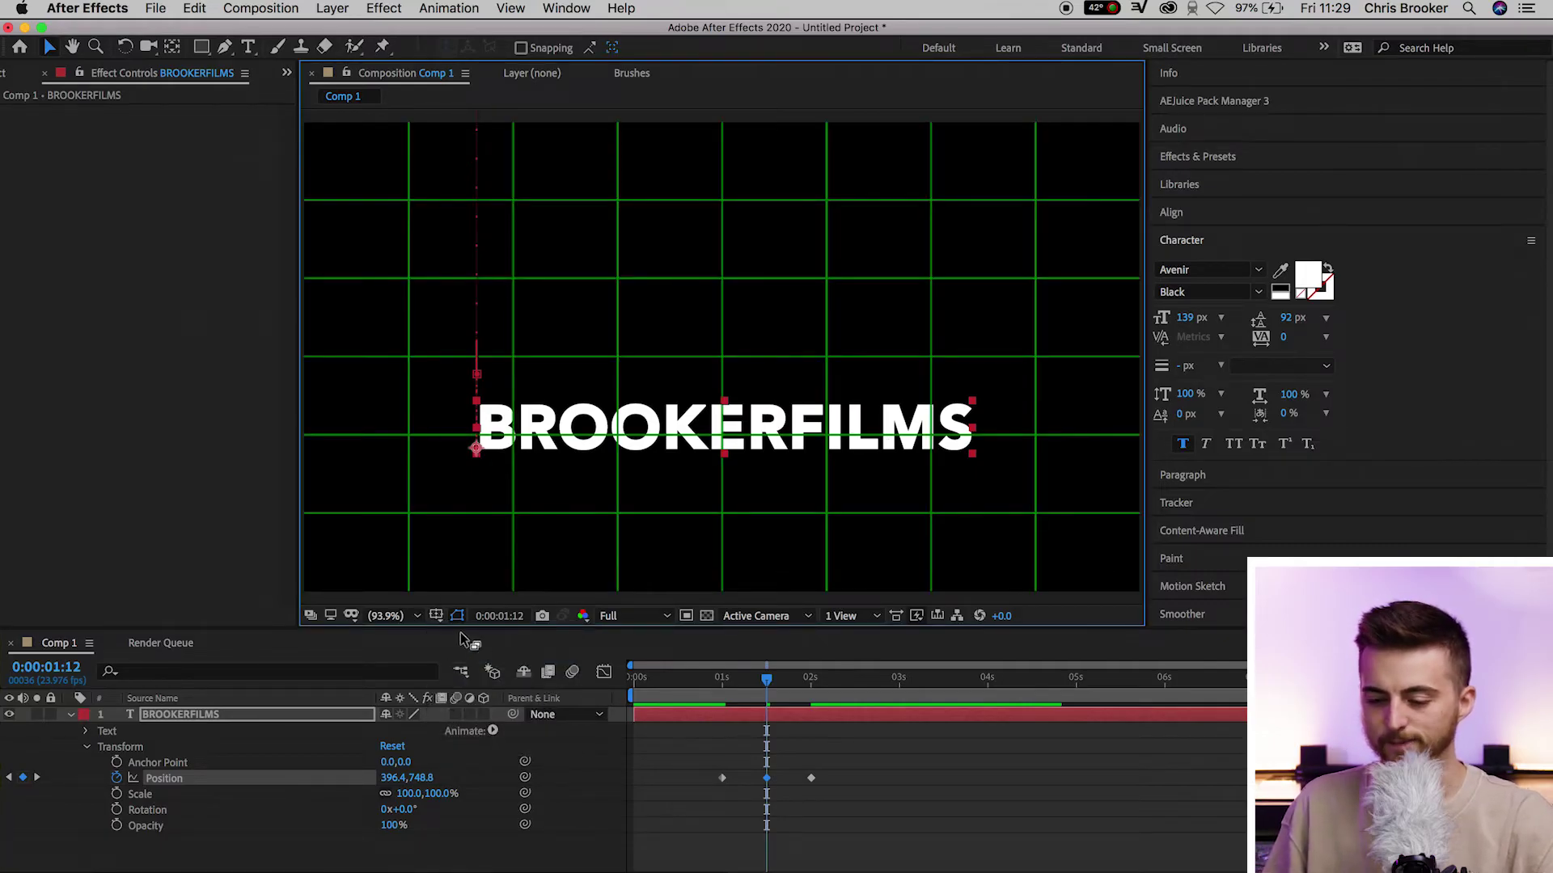
left_click(436, 615)
left_click(475, 654)
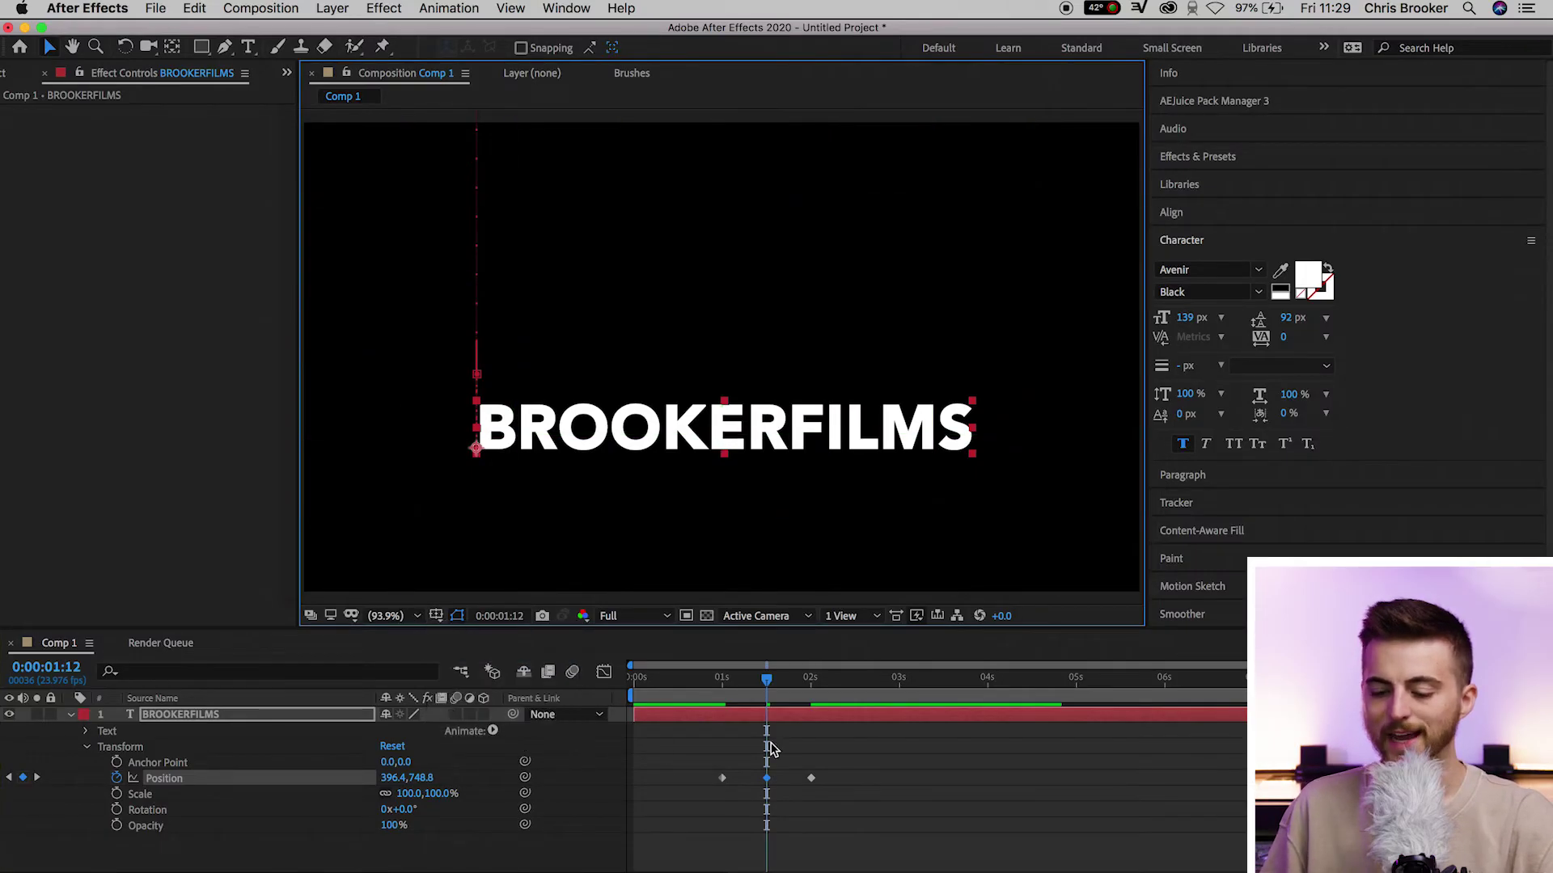
left_click(711, 700)
key("space")
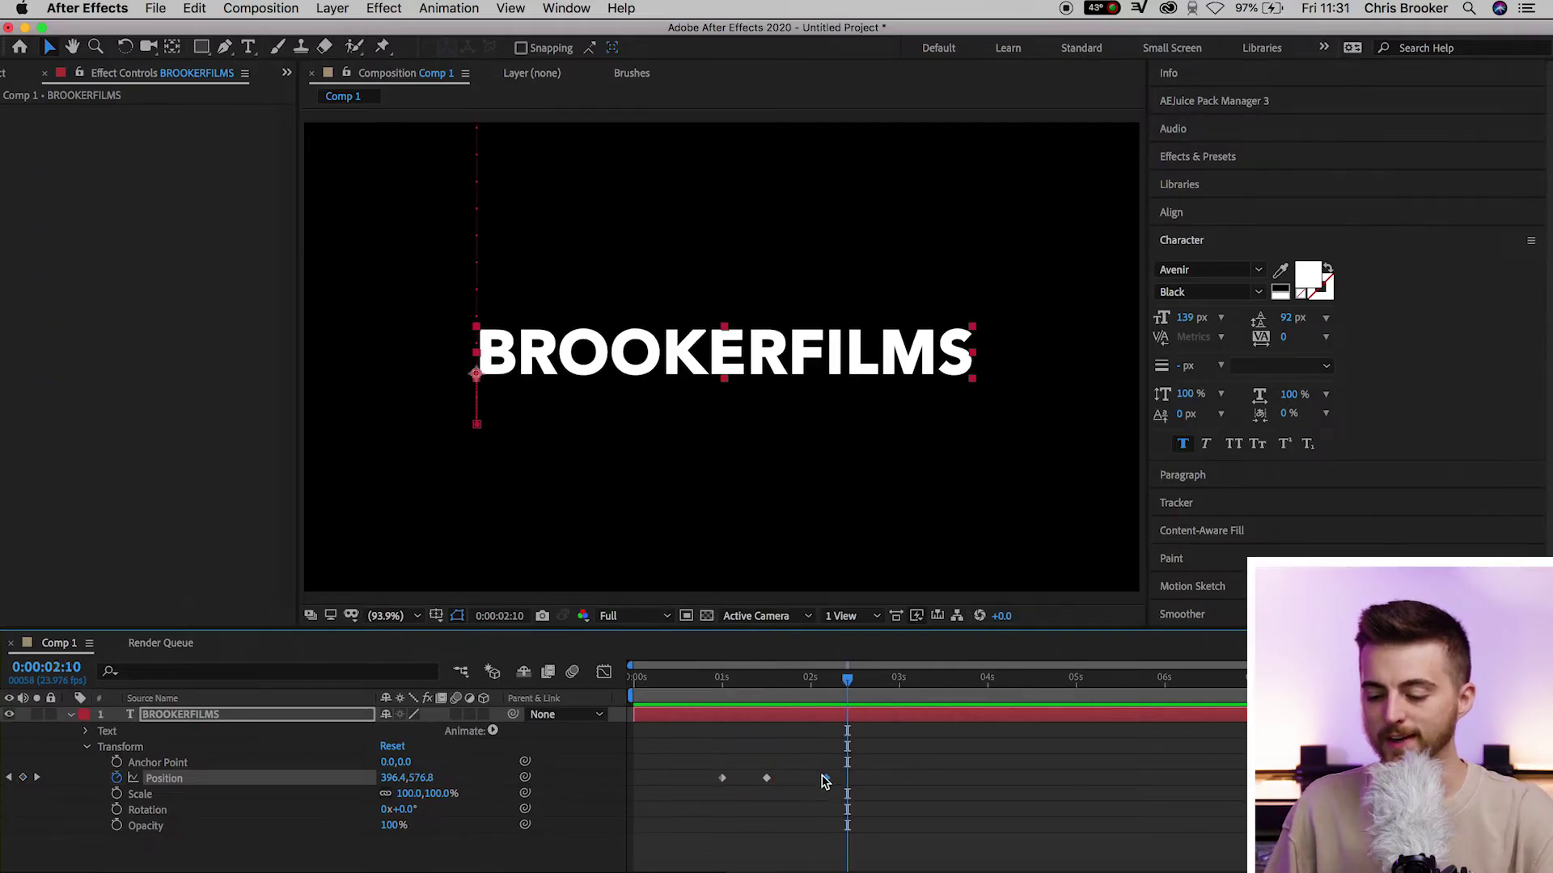
- Shift the final settle keyframe slightly earlier and preview the drop
left_click_drag(822, 779, 793, 779)
left_click(705, 678)
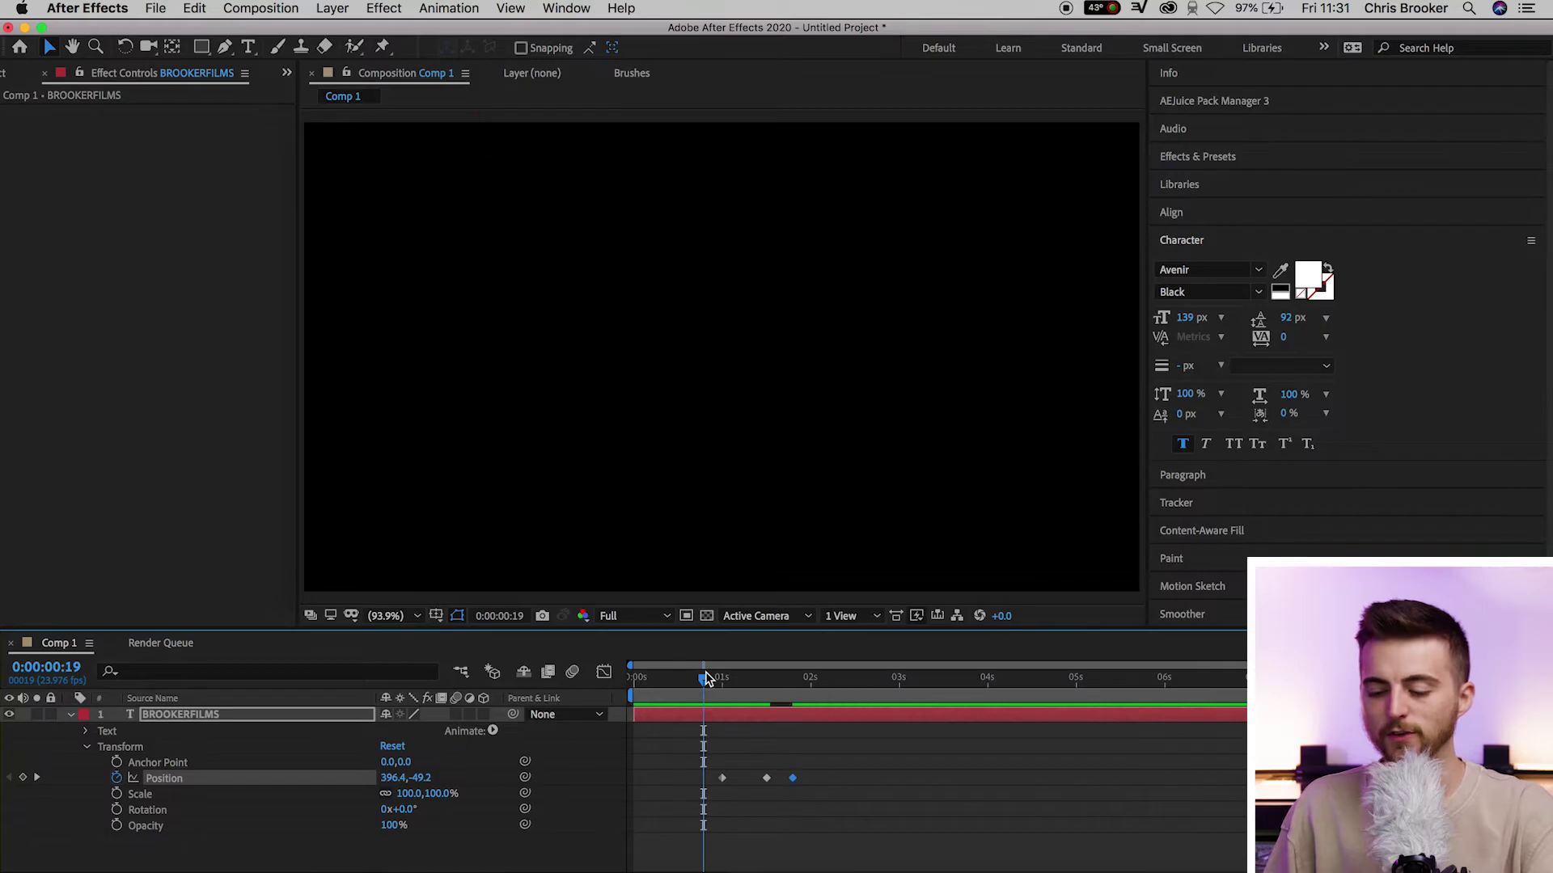
key("space")
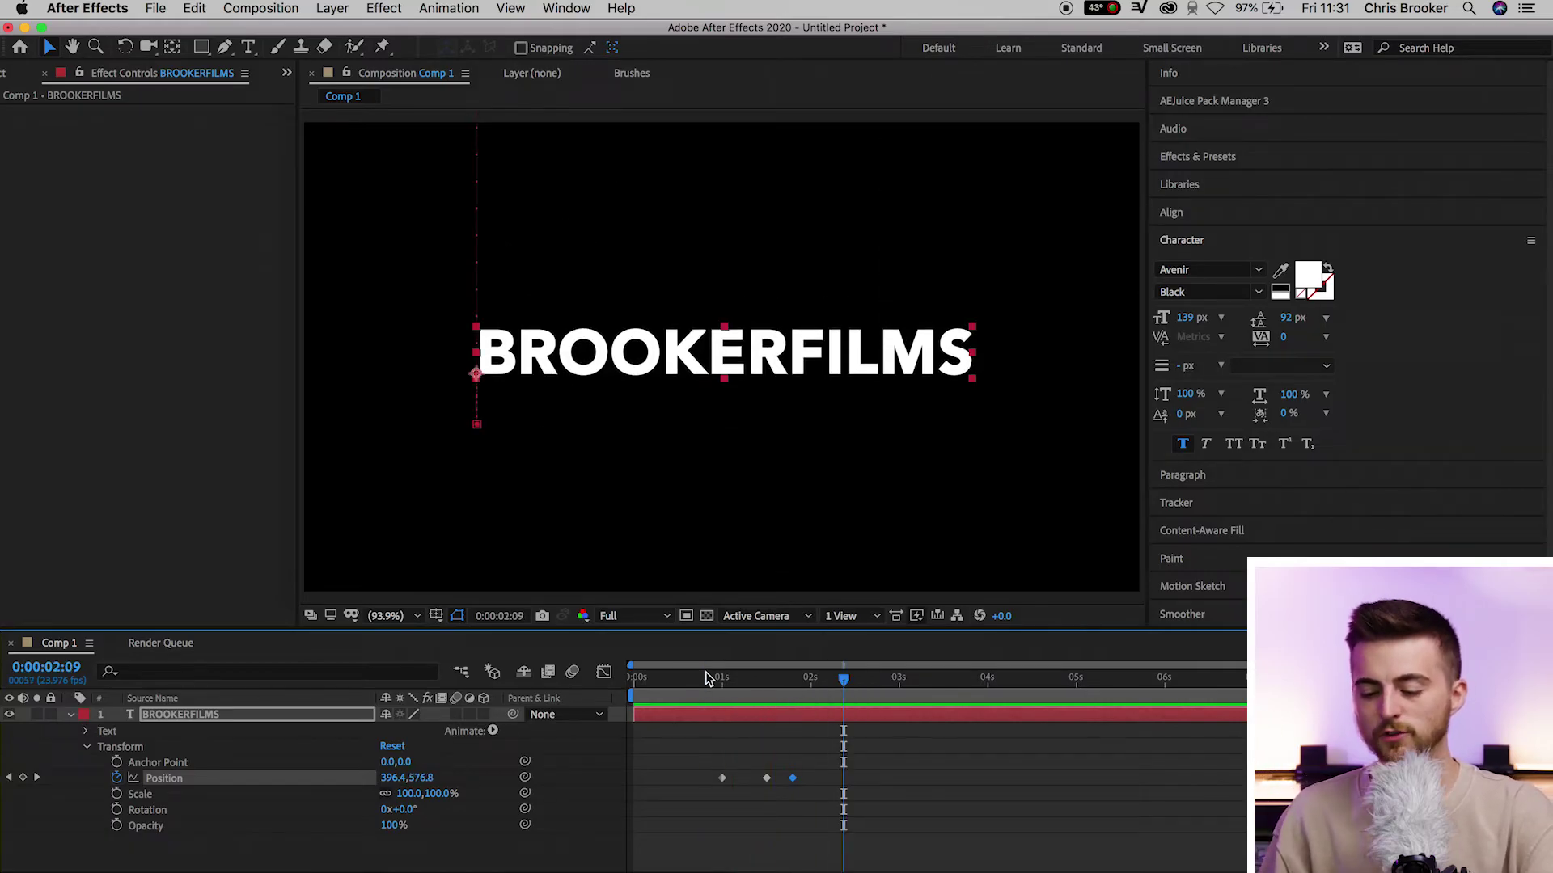
left_click_drag(792, 779, 781, 779)
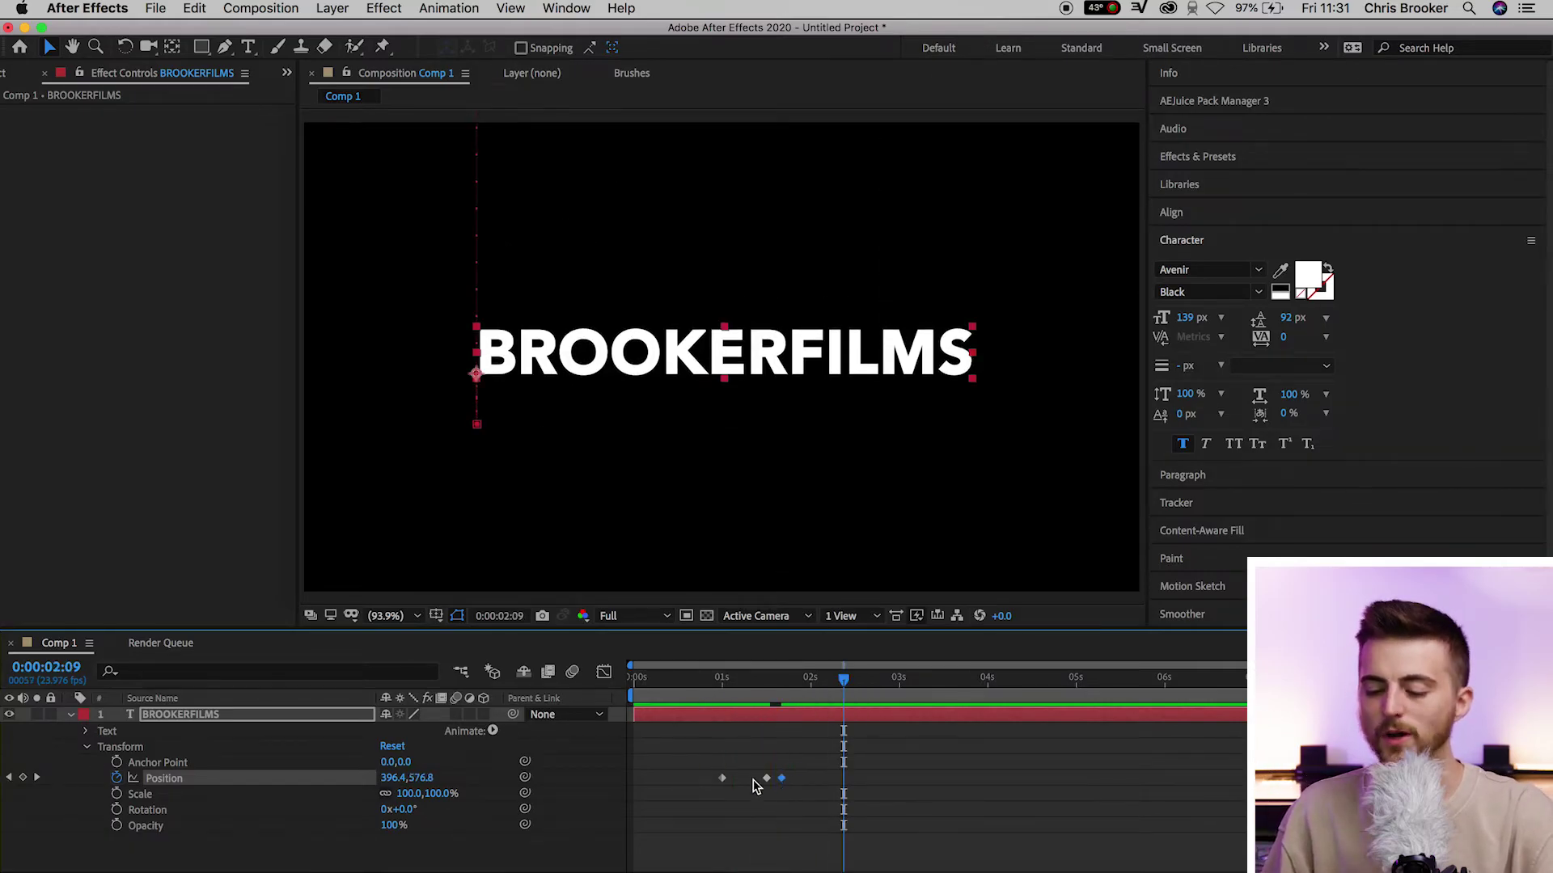
key("space")
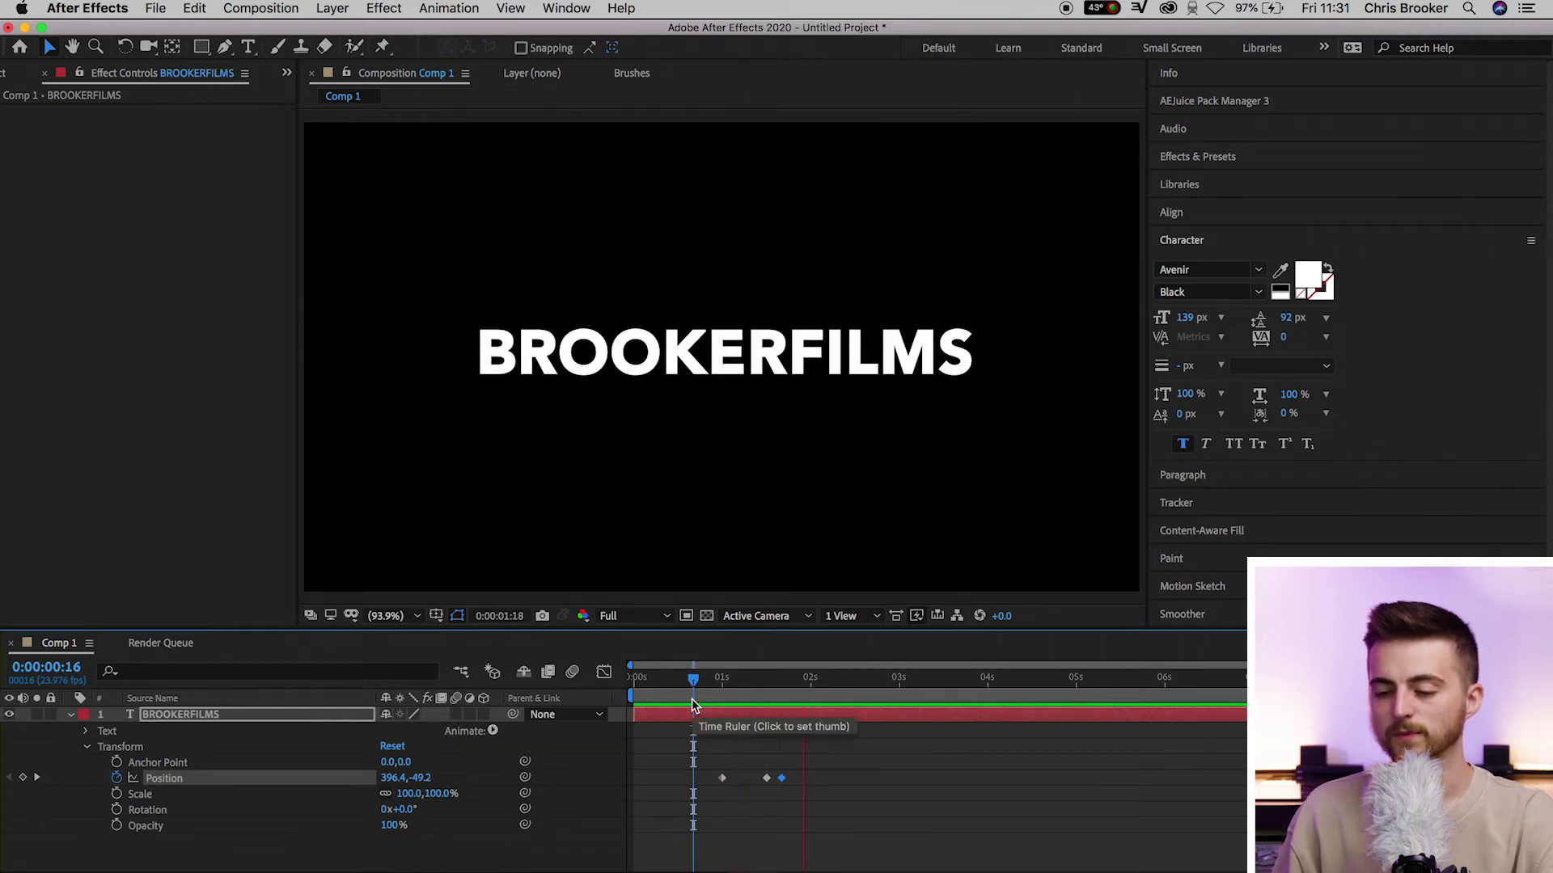
key("space")
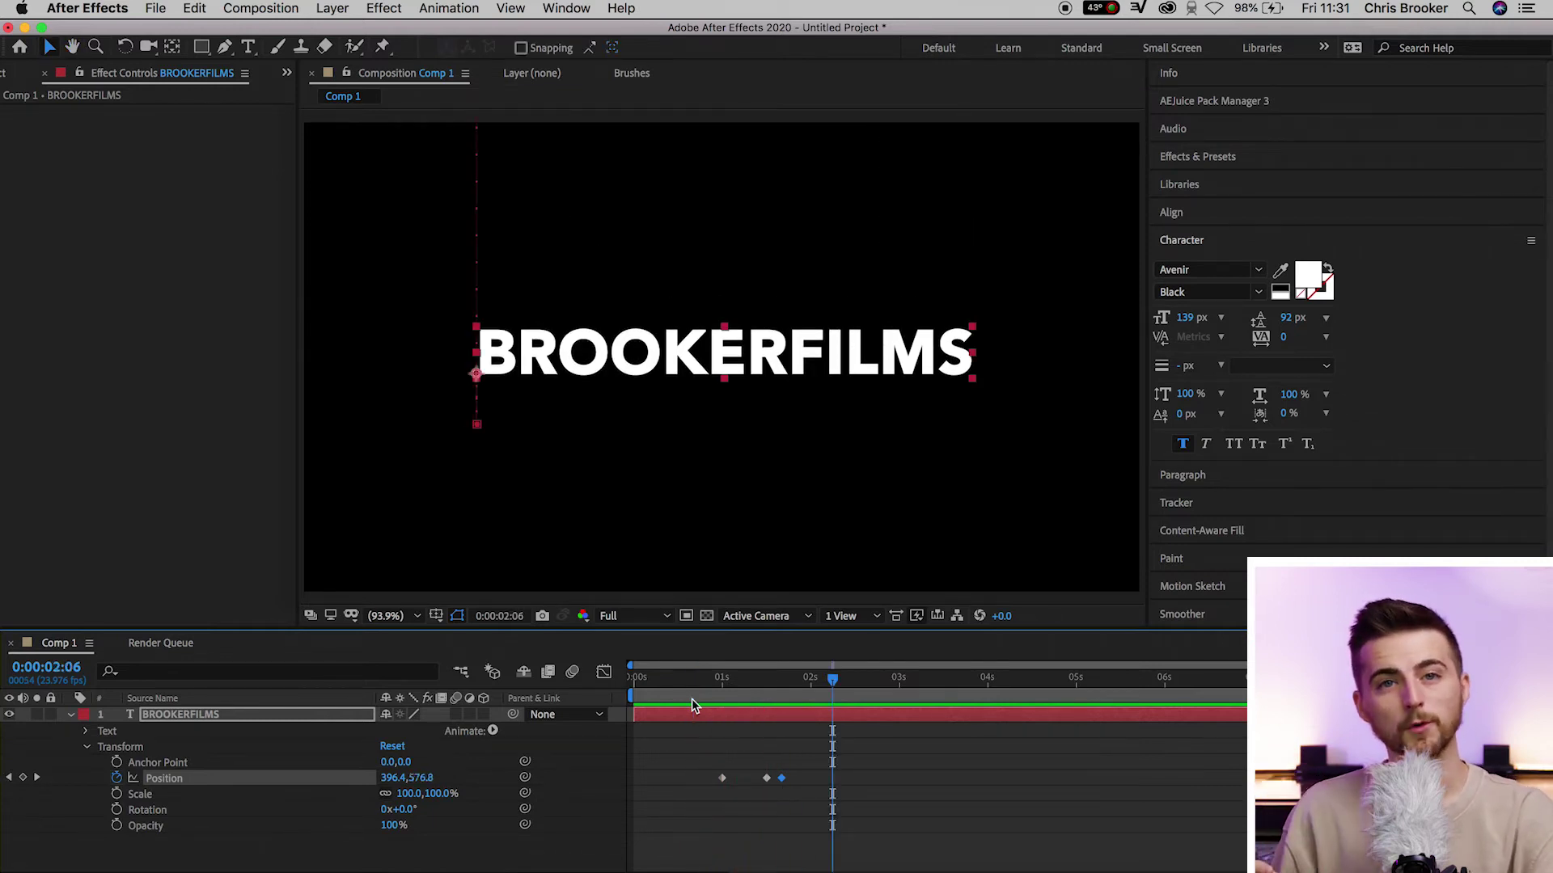
left_click(692, 698)
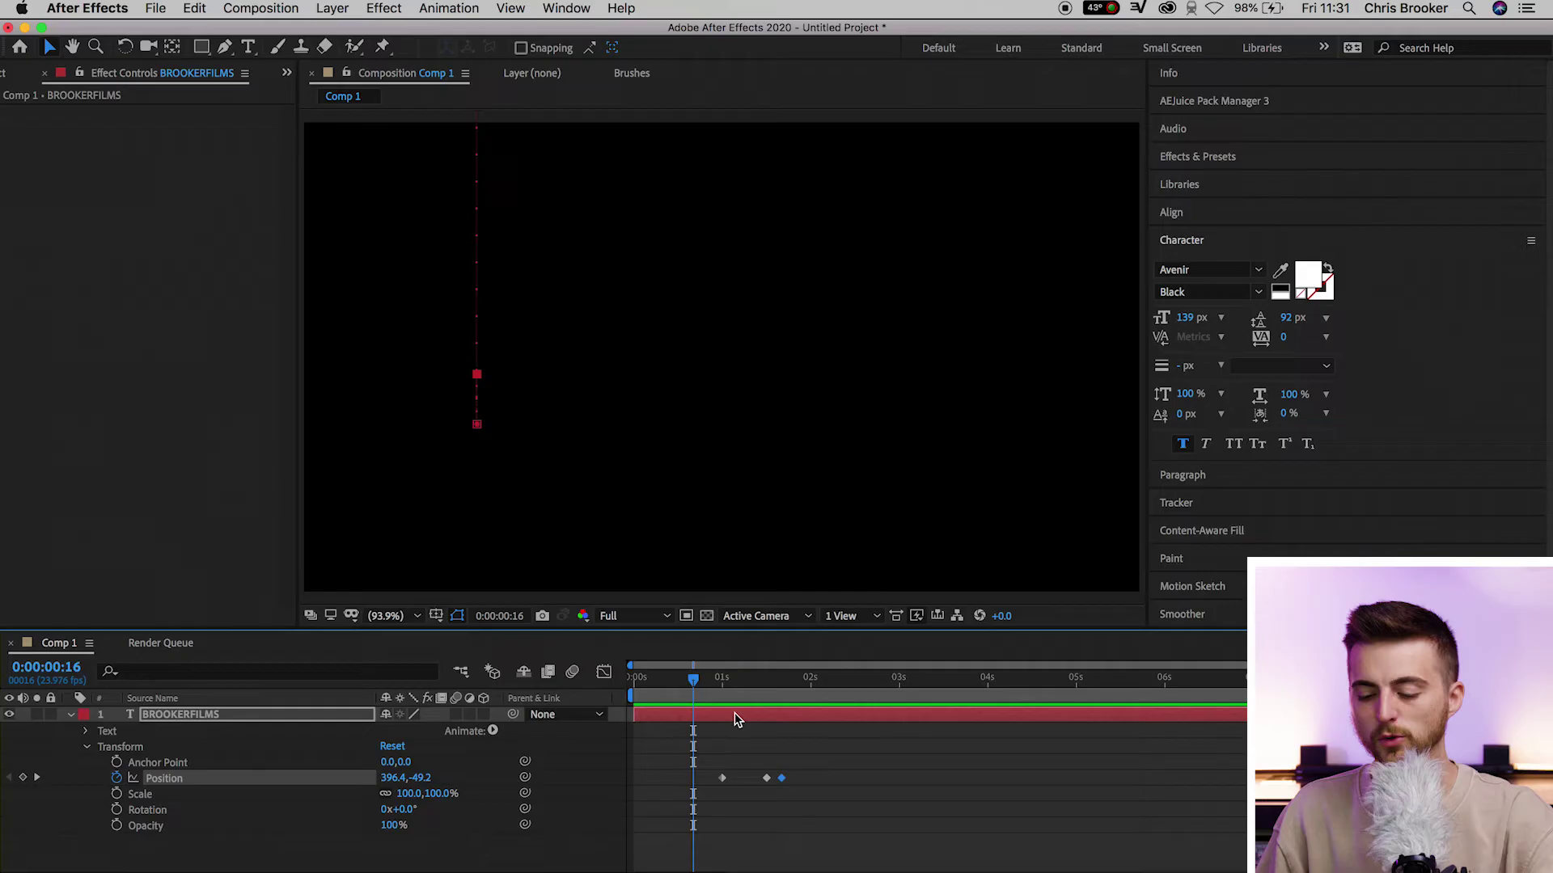
key("space")
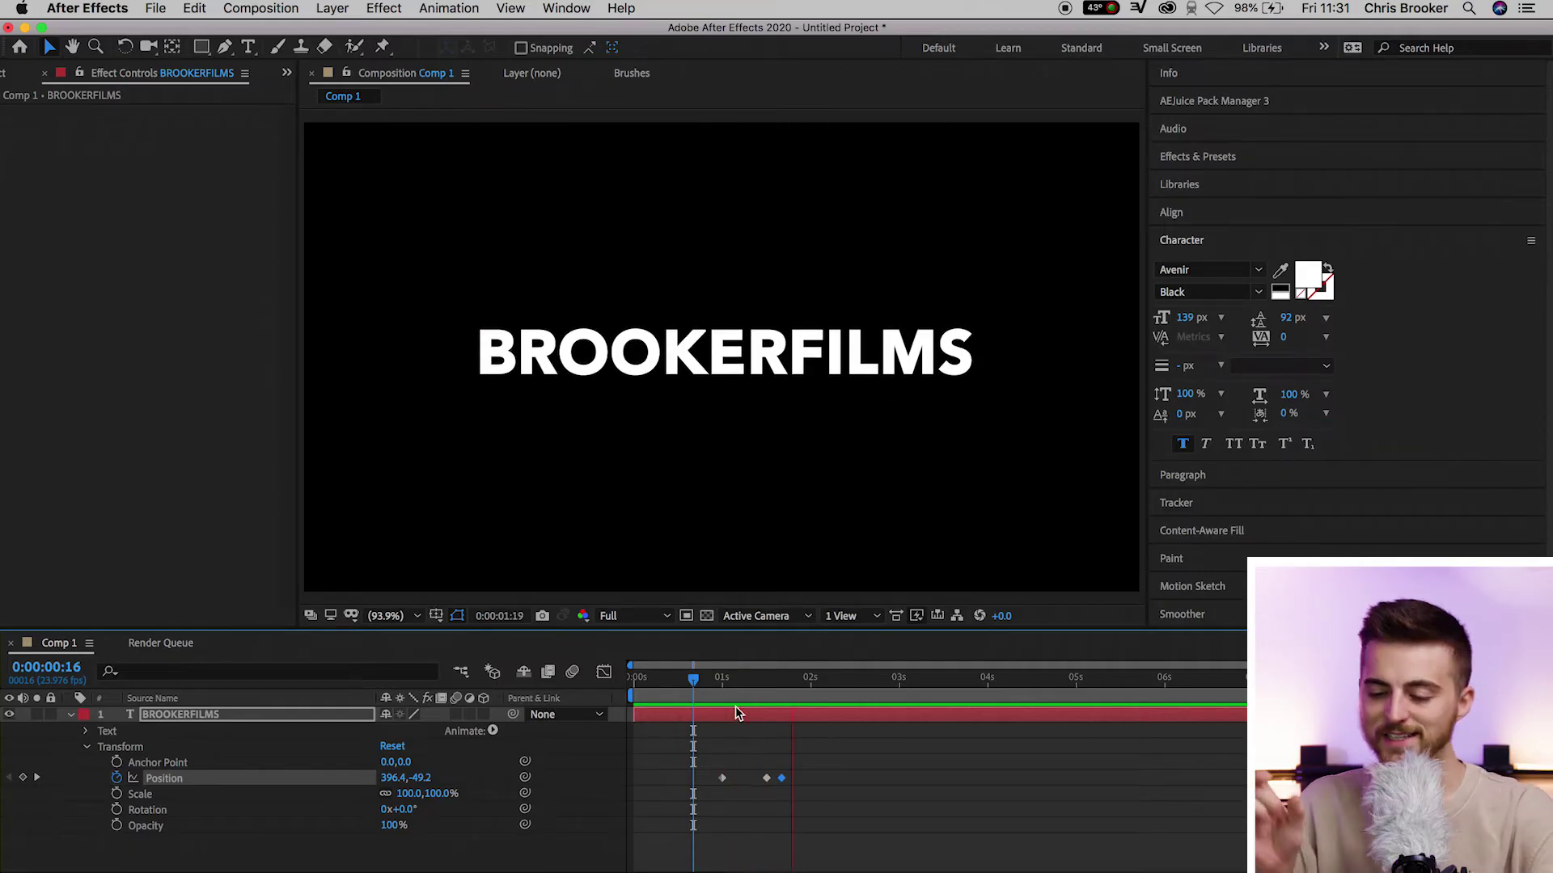
key("space")
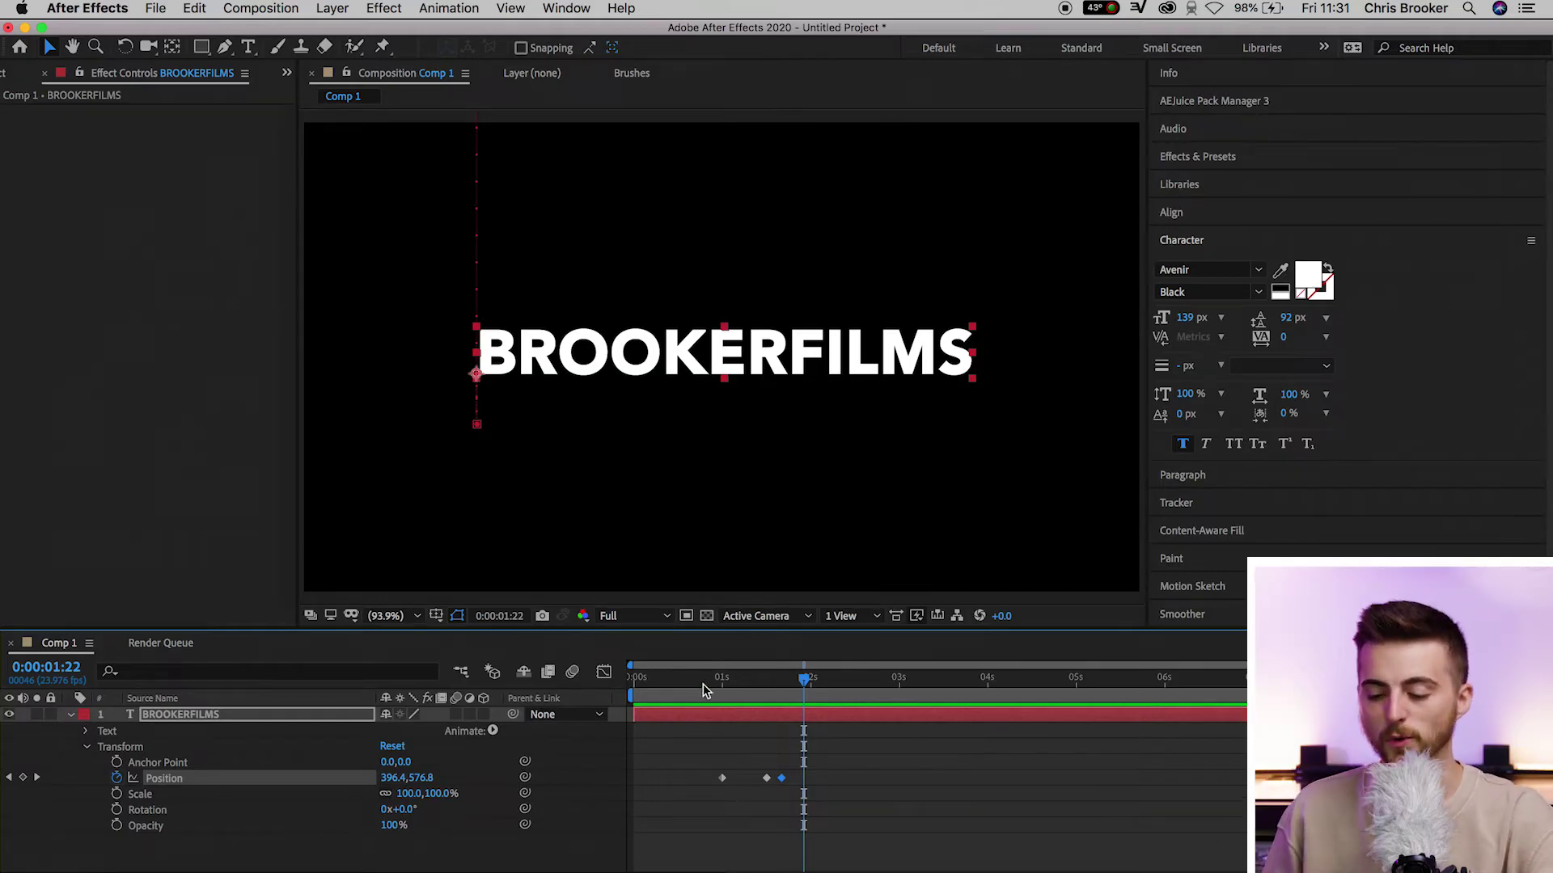
- Replay the drop, then marquee-select all the Position keyframes
left_click(702, 684)
key("space")
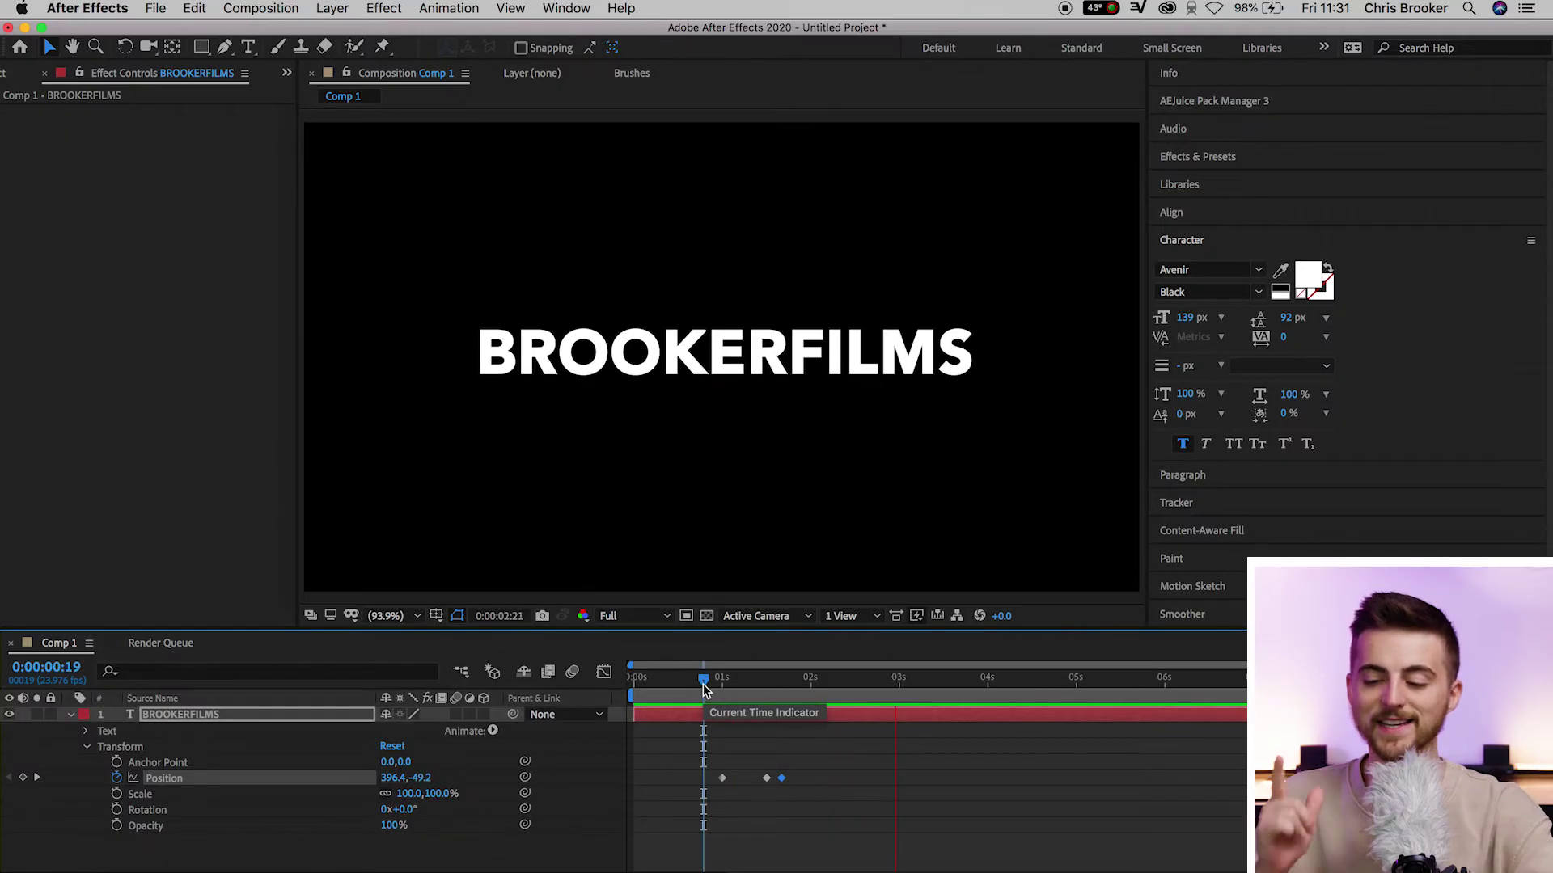
key("space")
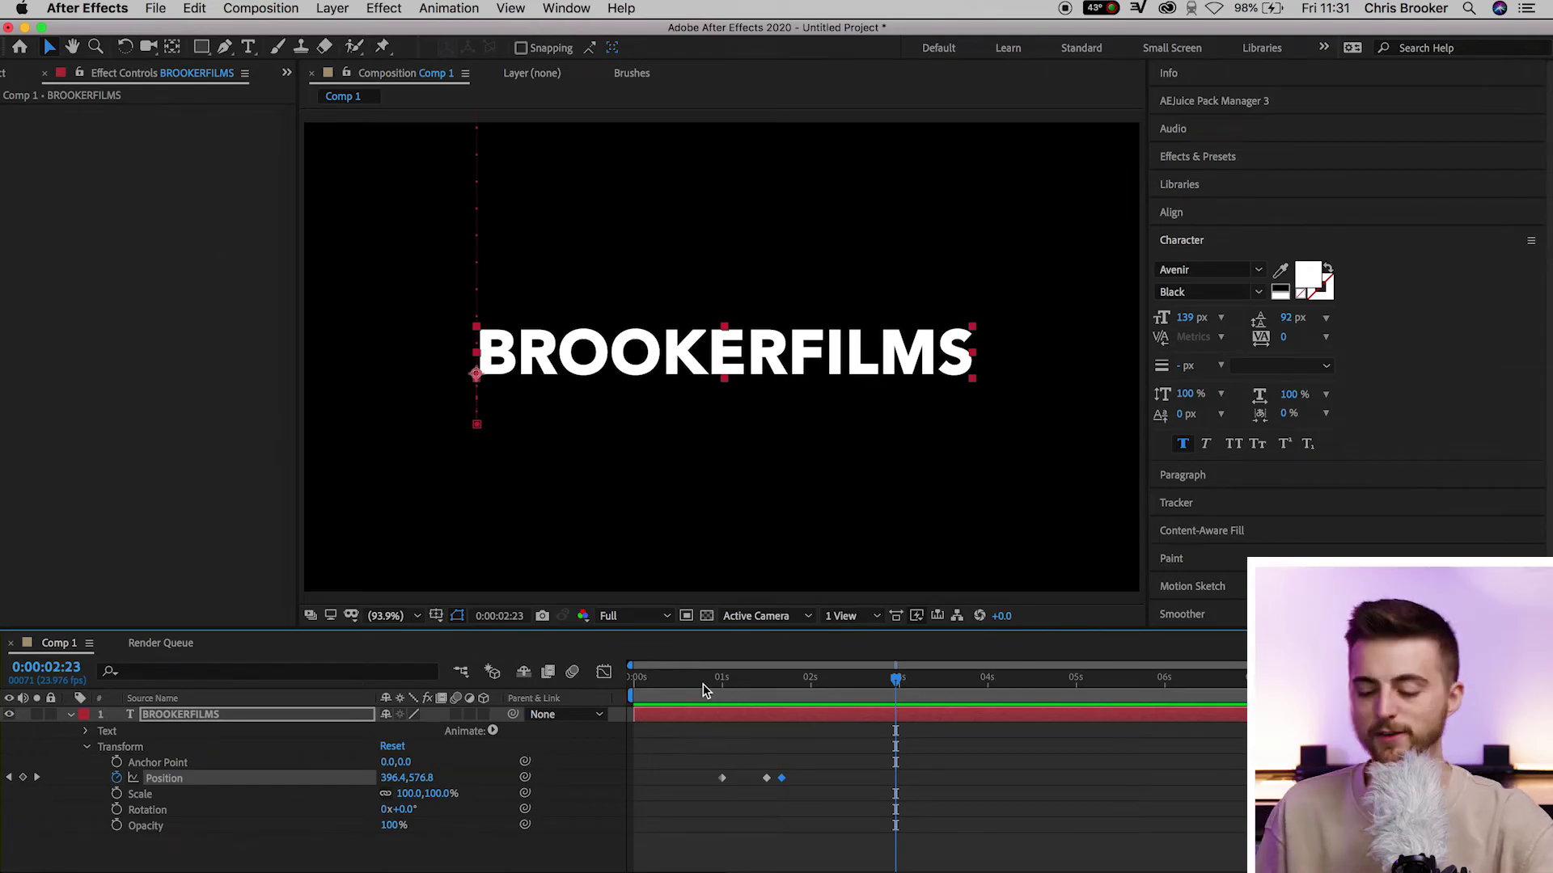
left_click_drag(687, 756, 927, 859)
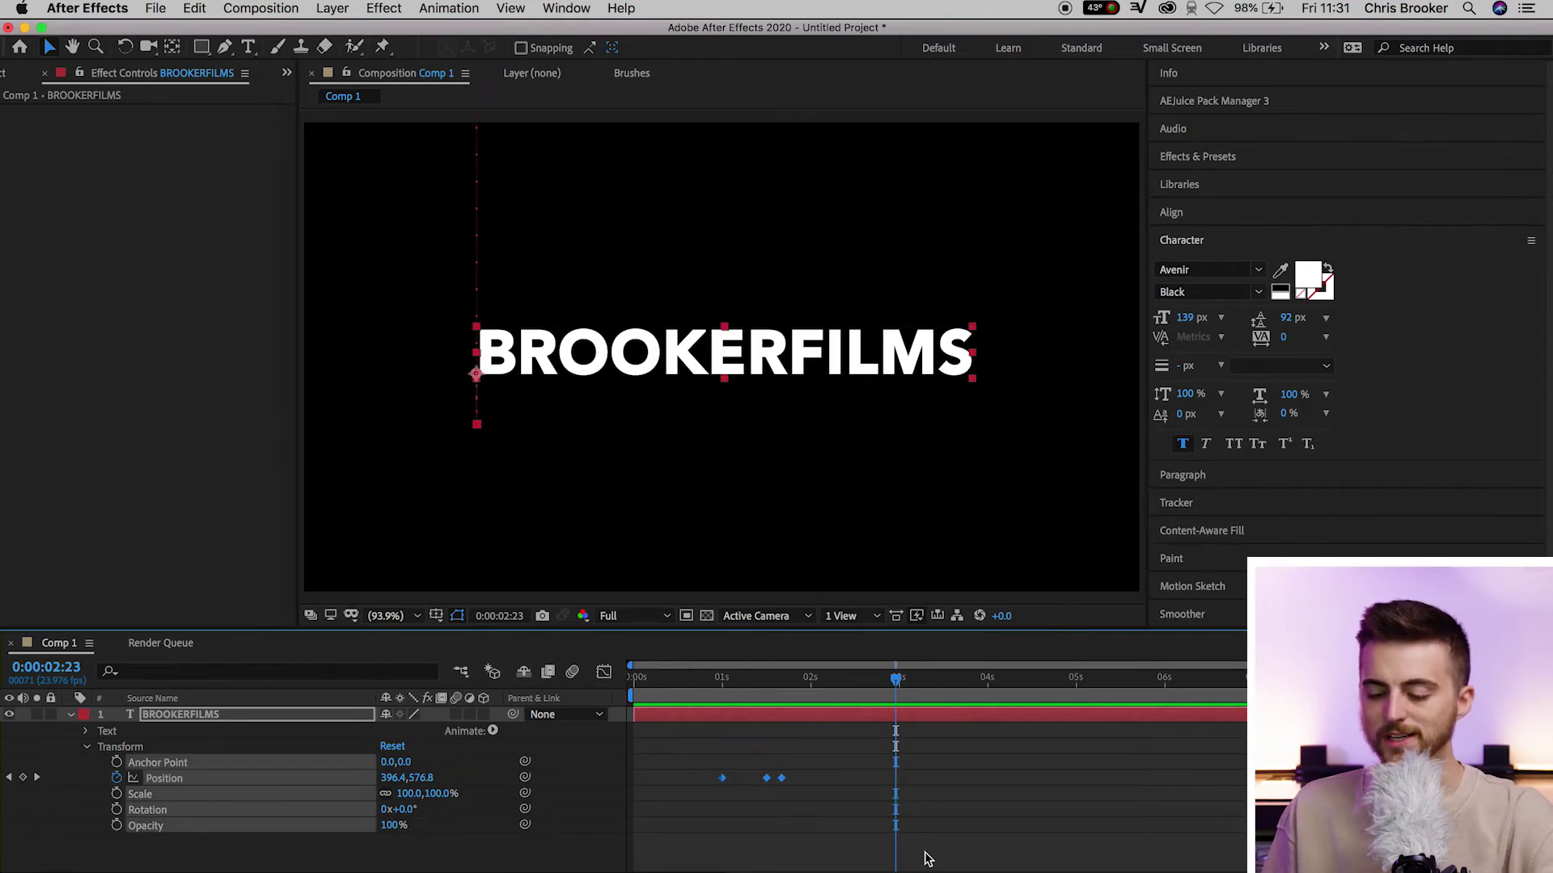
- Apply Easy Ease to the three Position keyframes and preview the smoothed drop
right_click(782, 779)
mouse_move(912, 872)
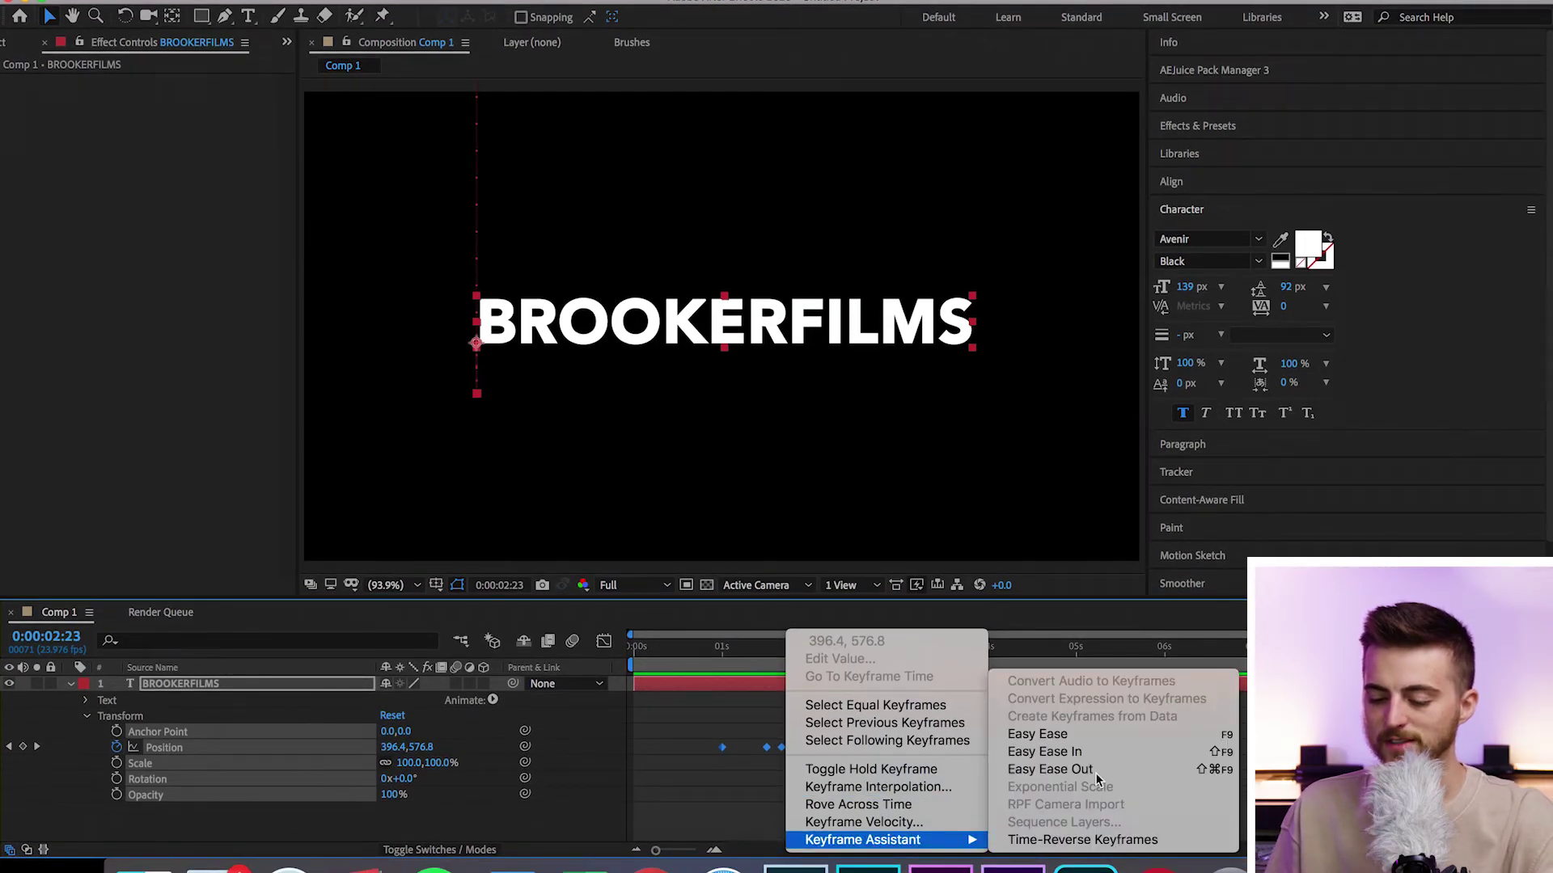
left_click(1043, 734)
left_click(668, 651)
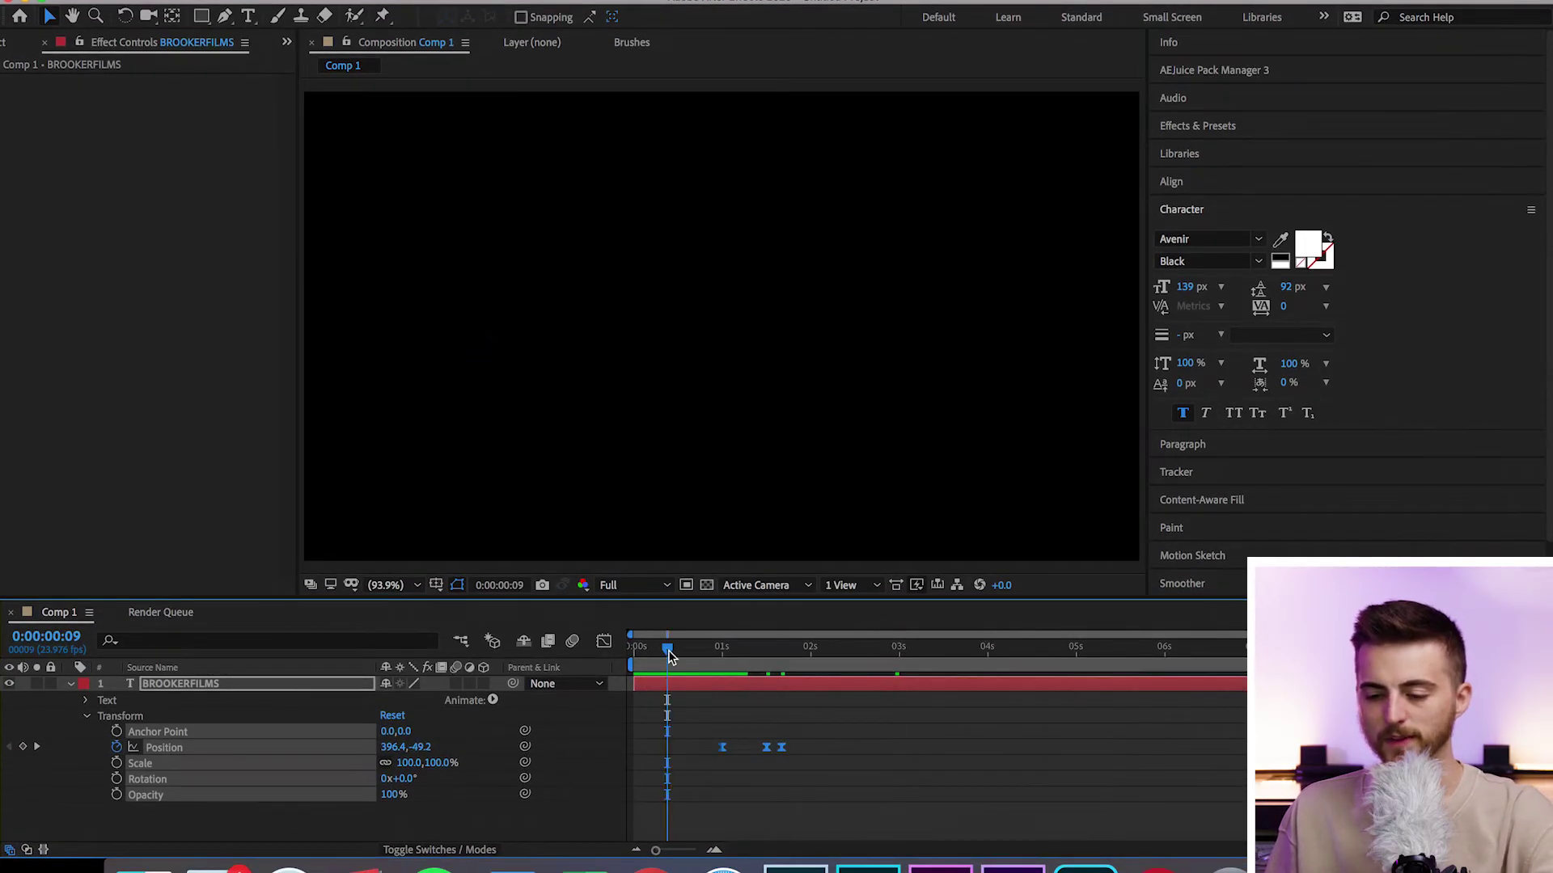
key("space")
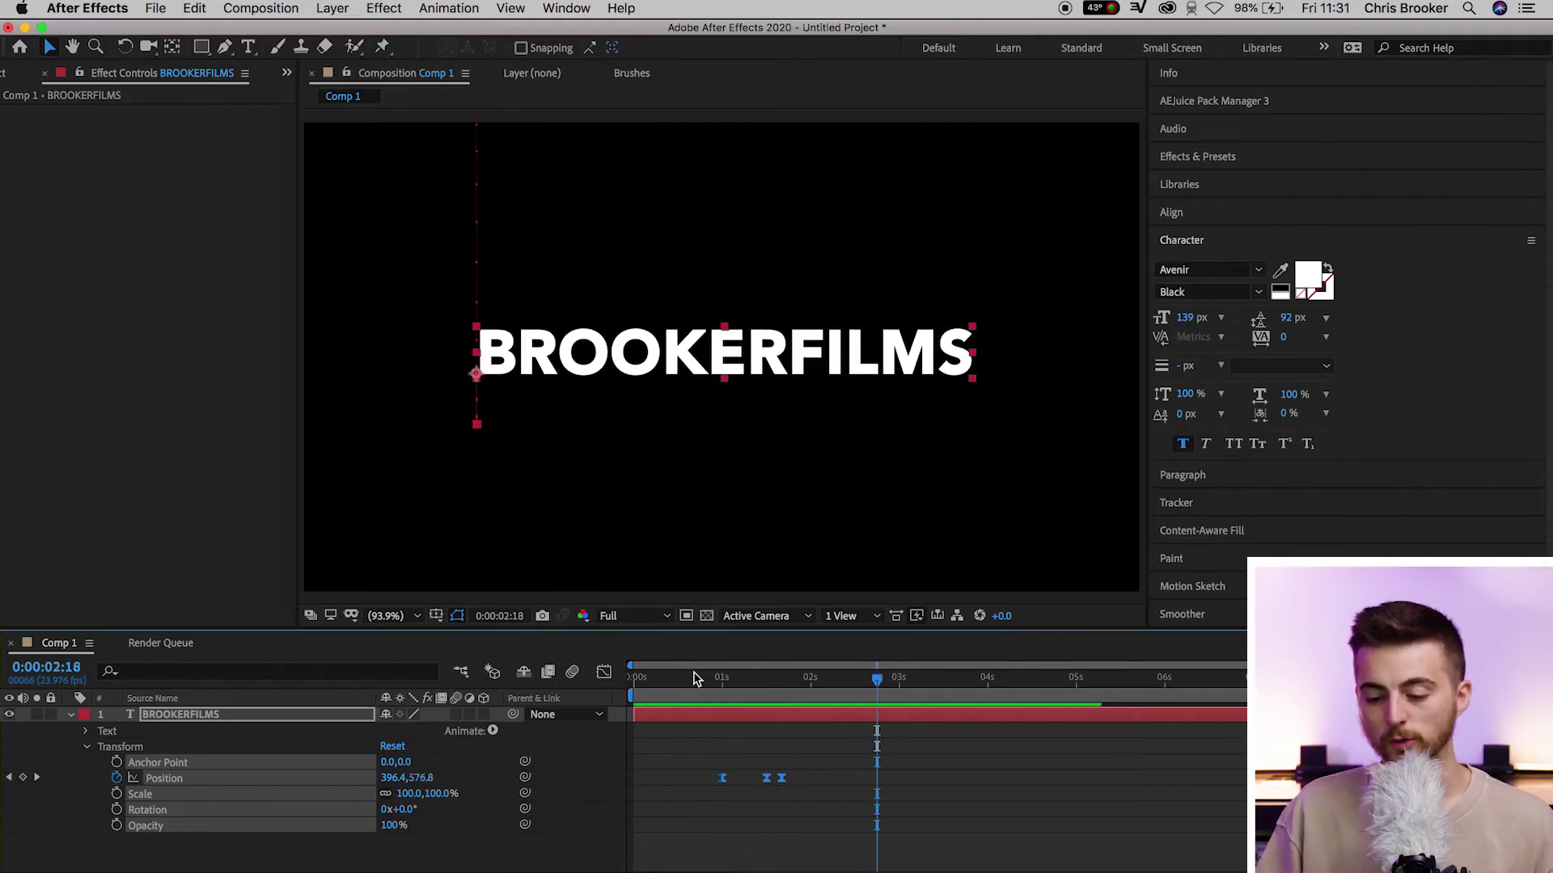
key("space")
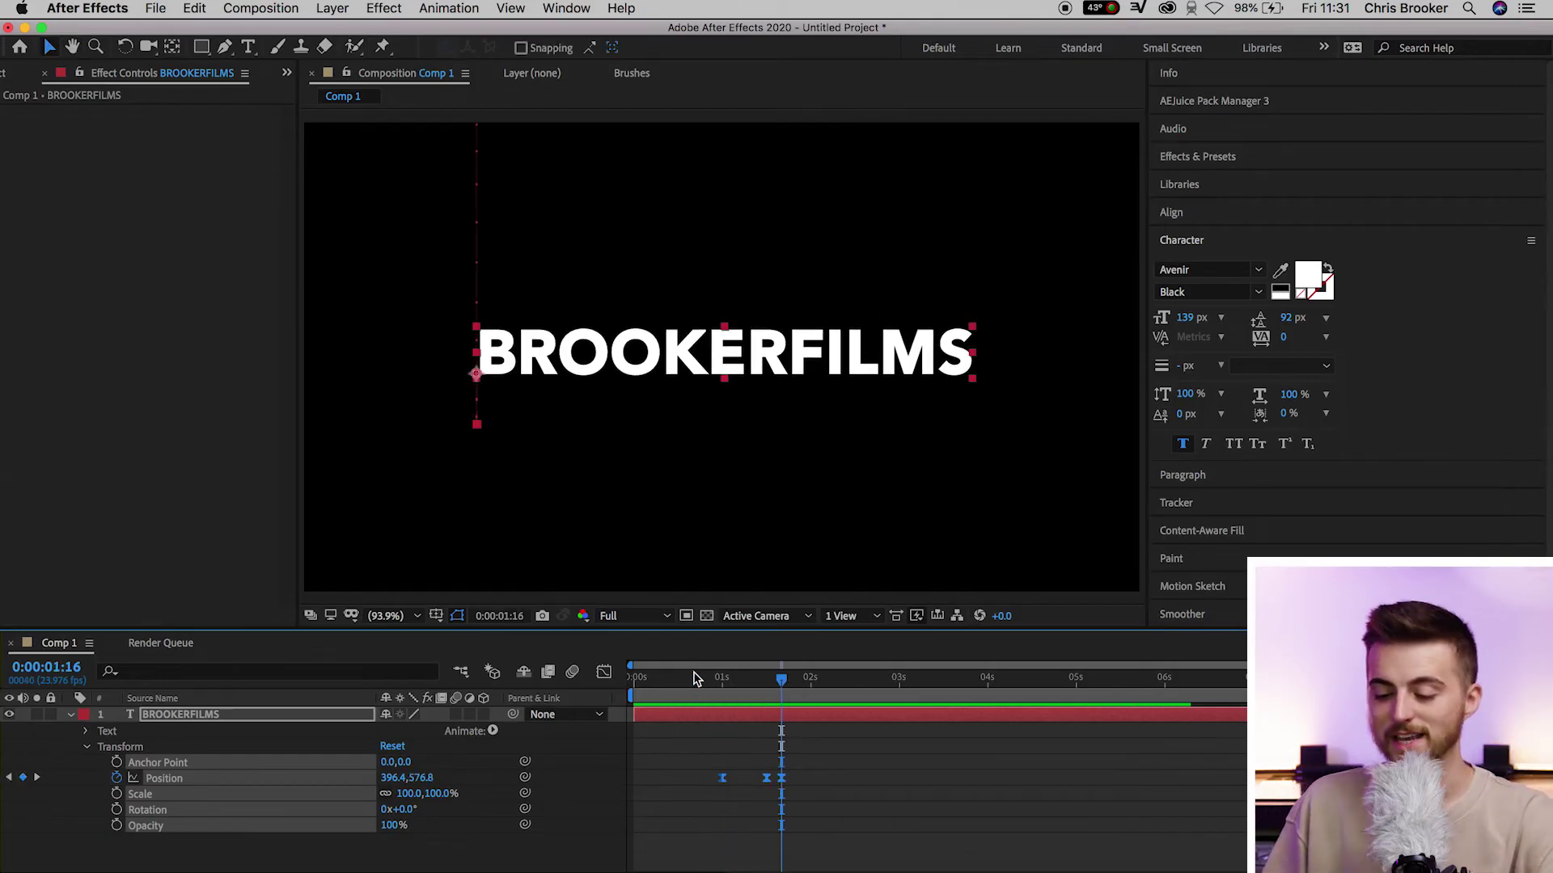
- Add Rotation keyframes: 0° at 0:00:01:12 and 6° at 0:00:01:00
left_click(728, 722)
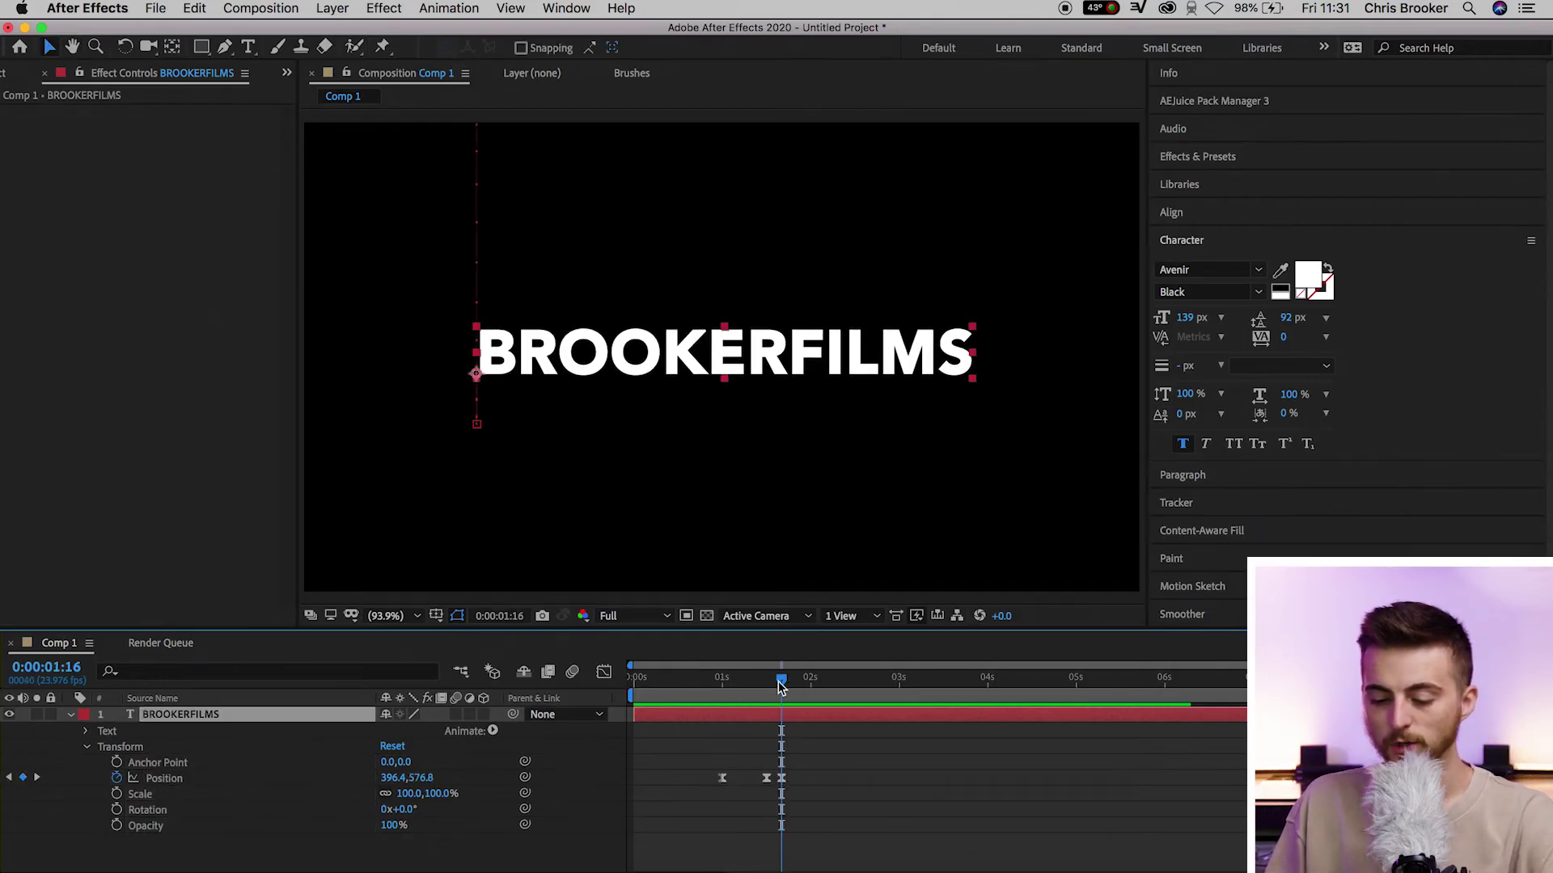
left_click_drag(779, 685, 767, 683)
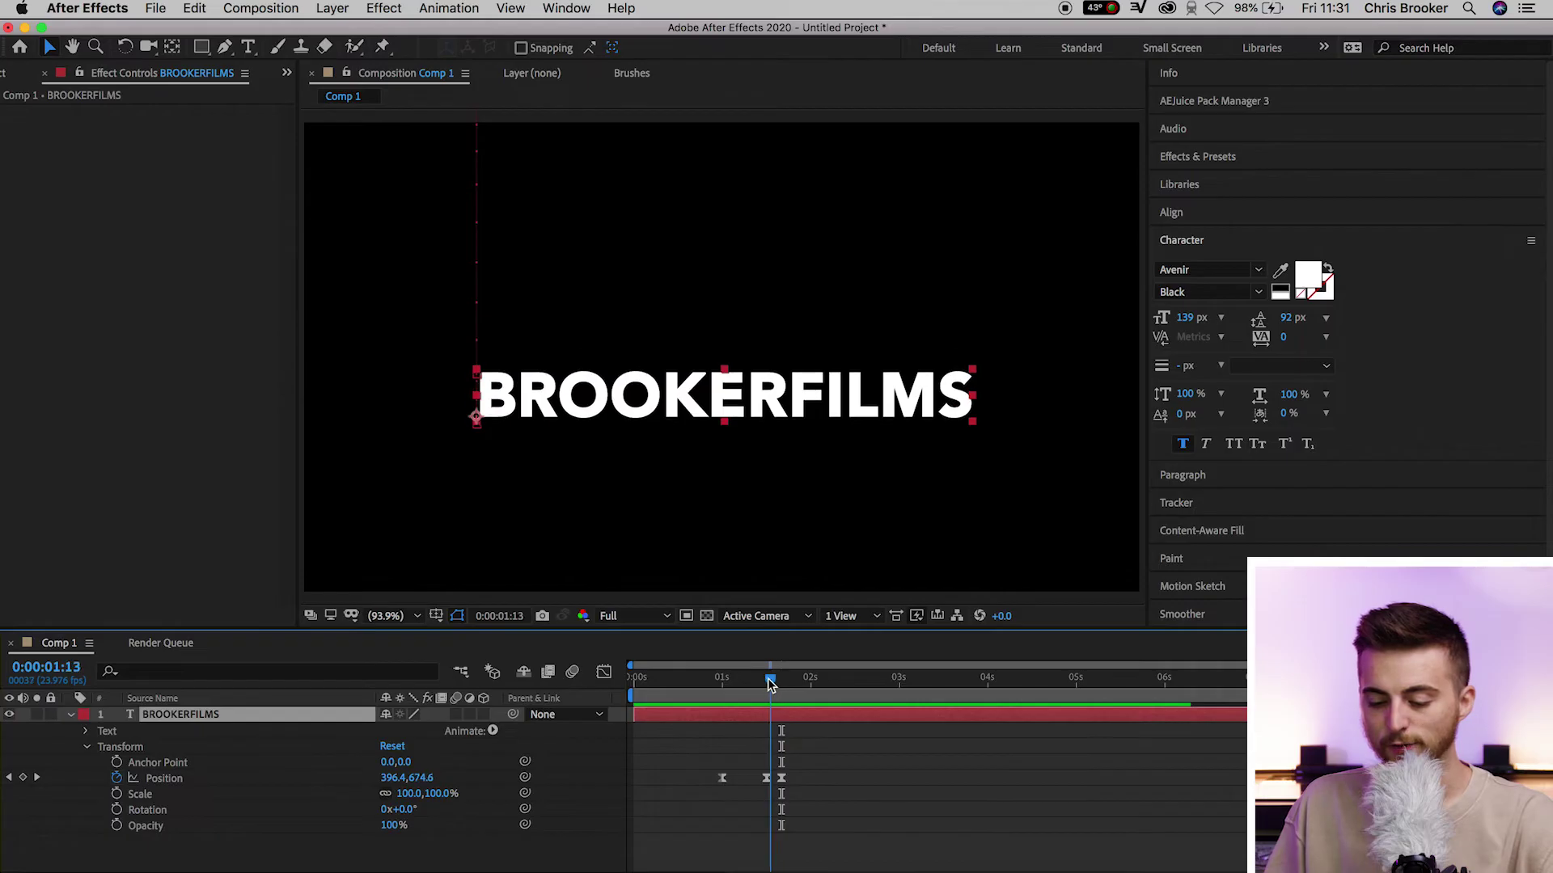
left_click(117, 810)
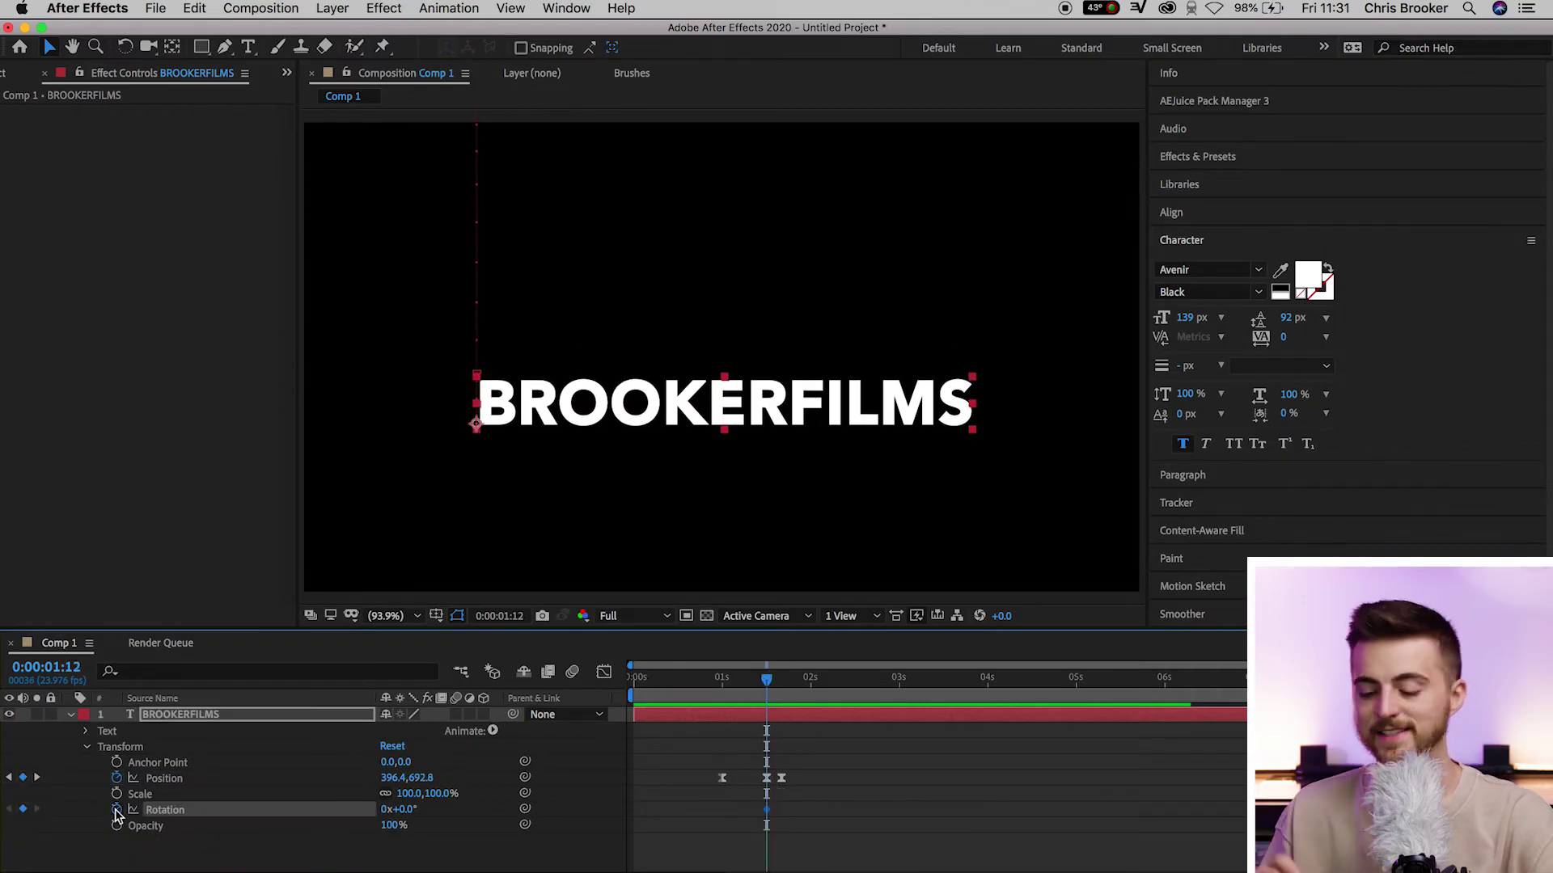
left_click(730, 688)
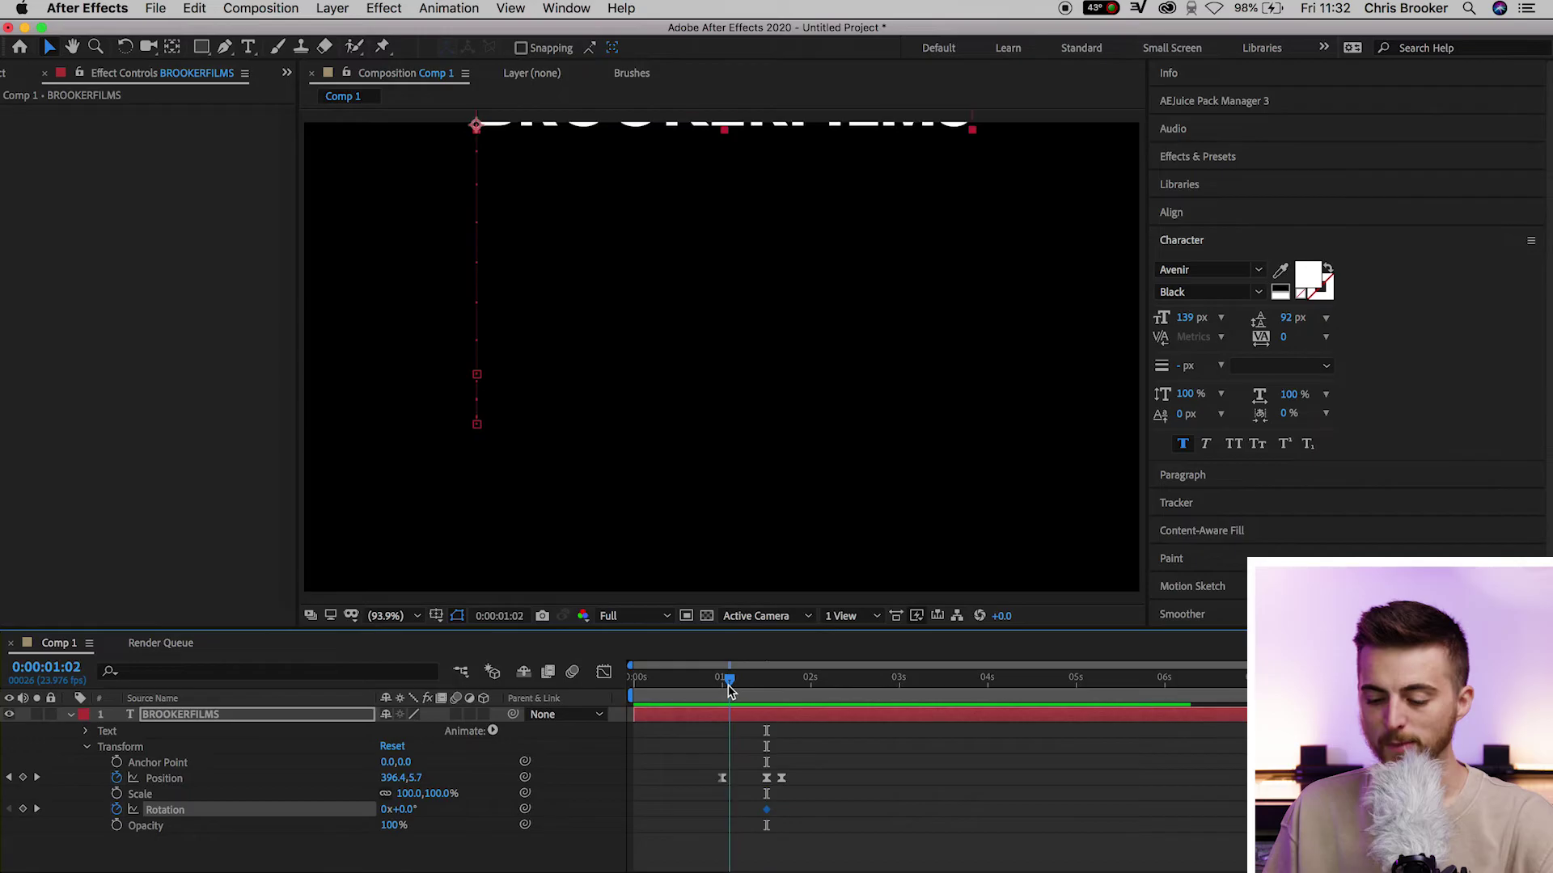
left_click_drag(730, 687, 722, 689)
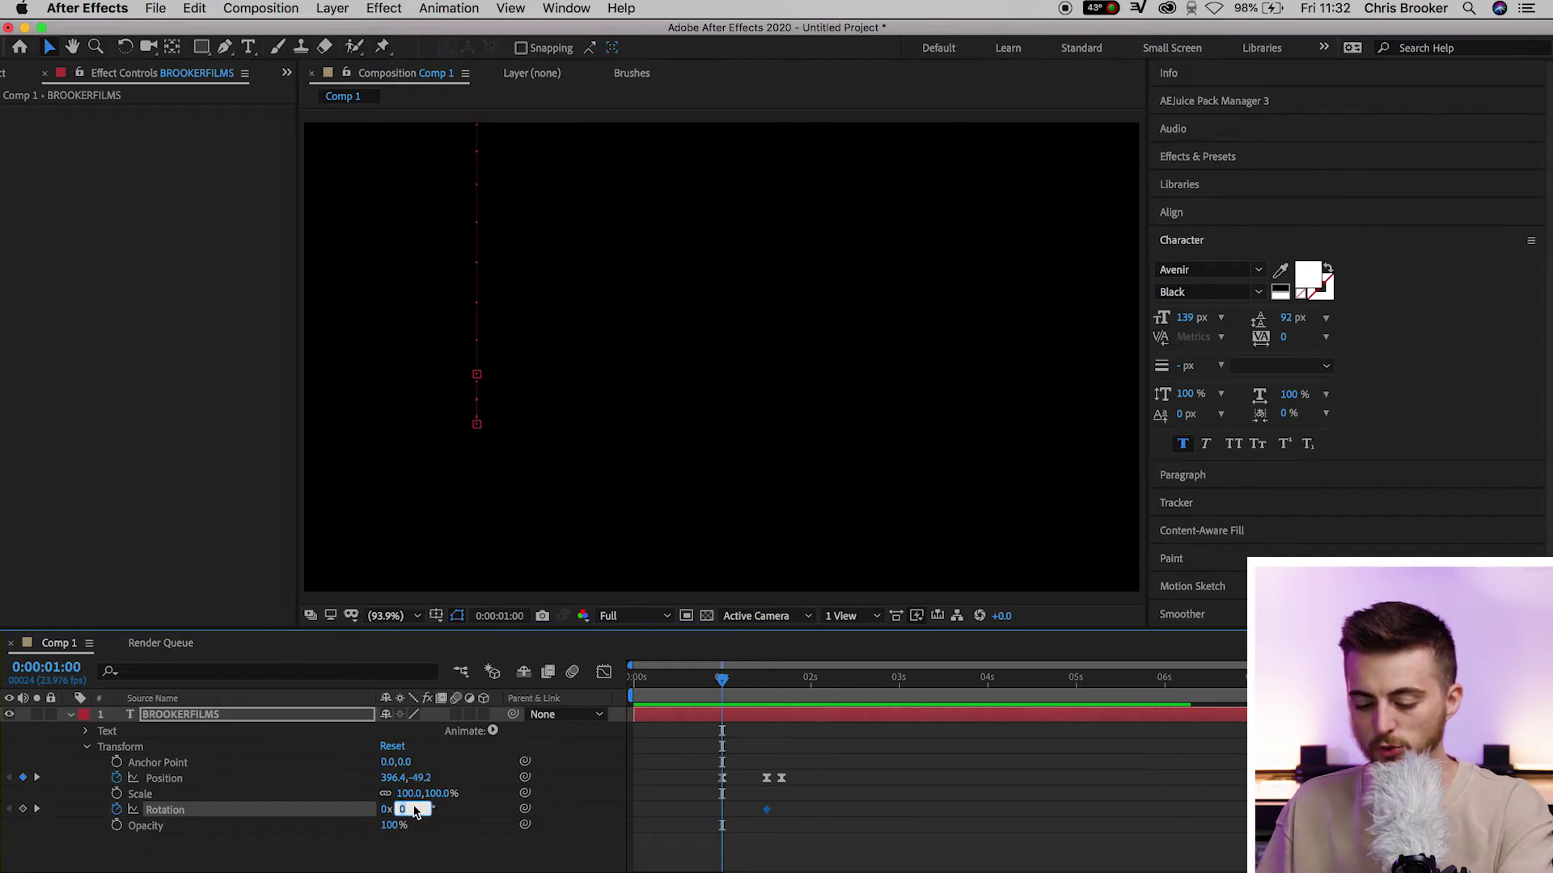
type("6")
key("Return")
key("space")
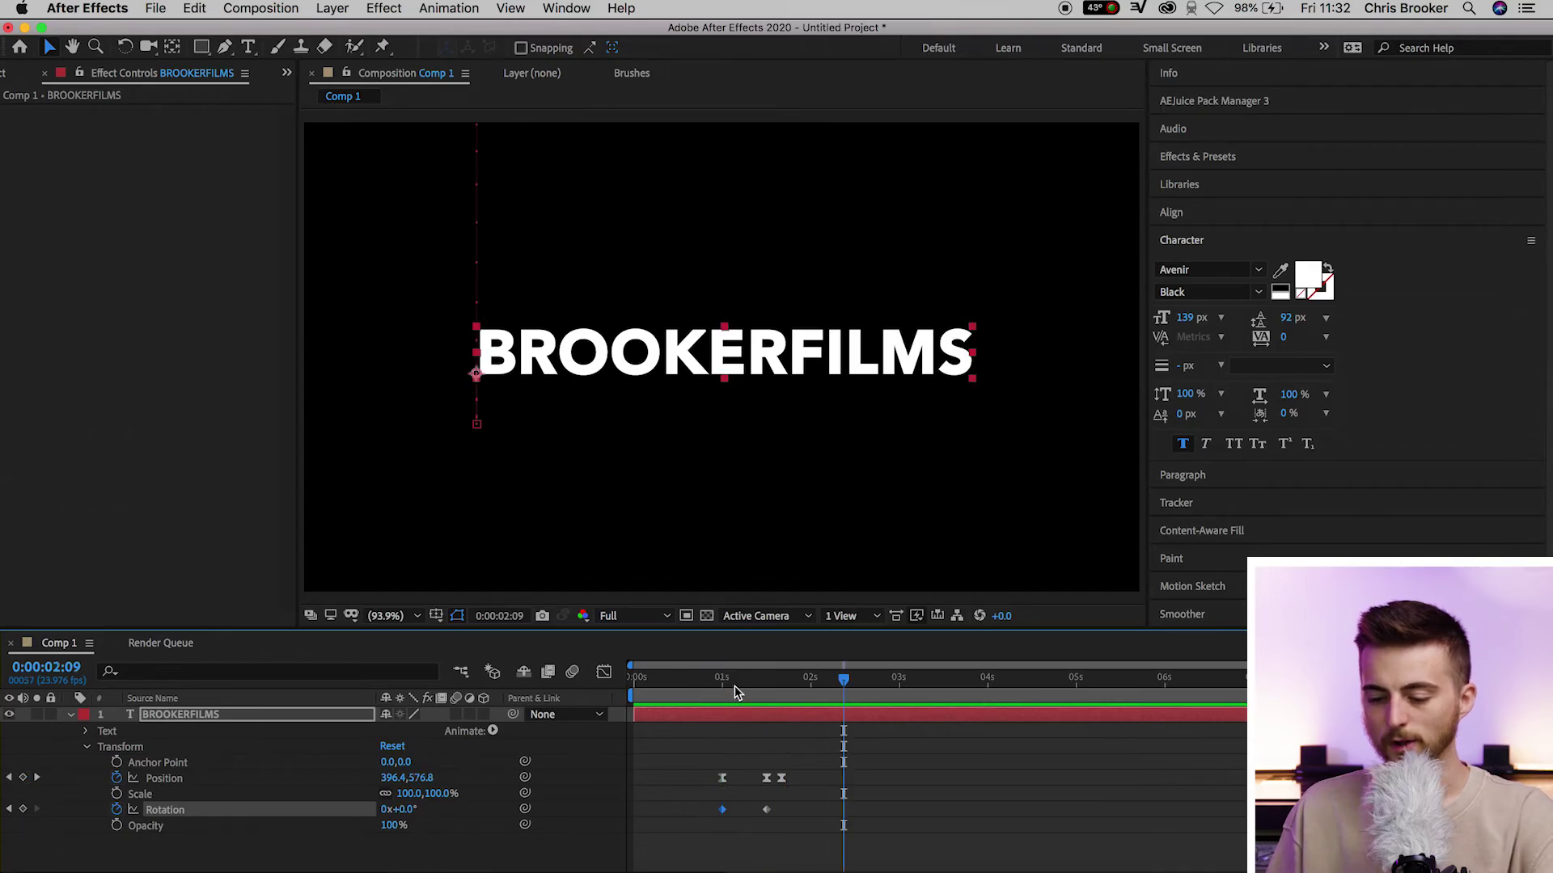
left_click_drag(734, 686, 667, 692)
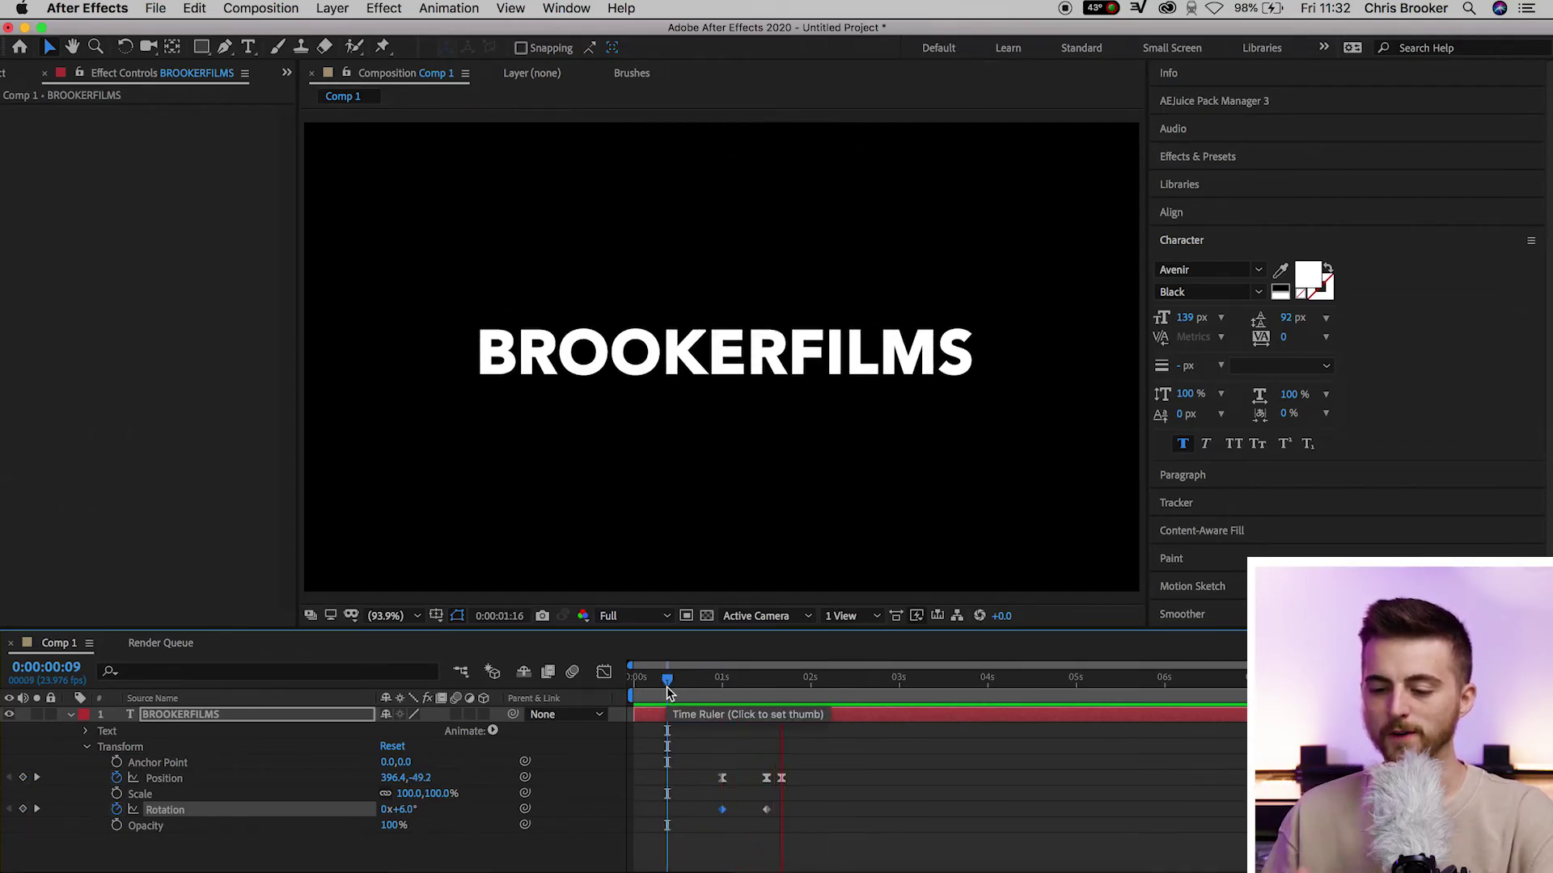
key("space")
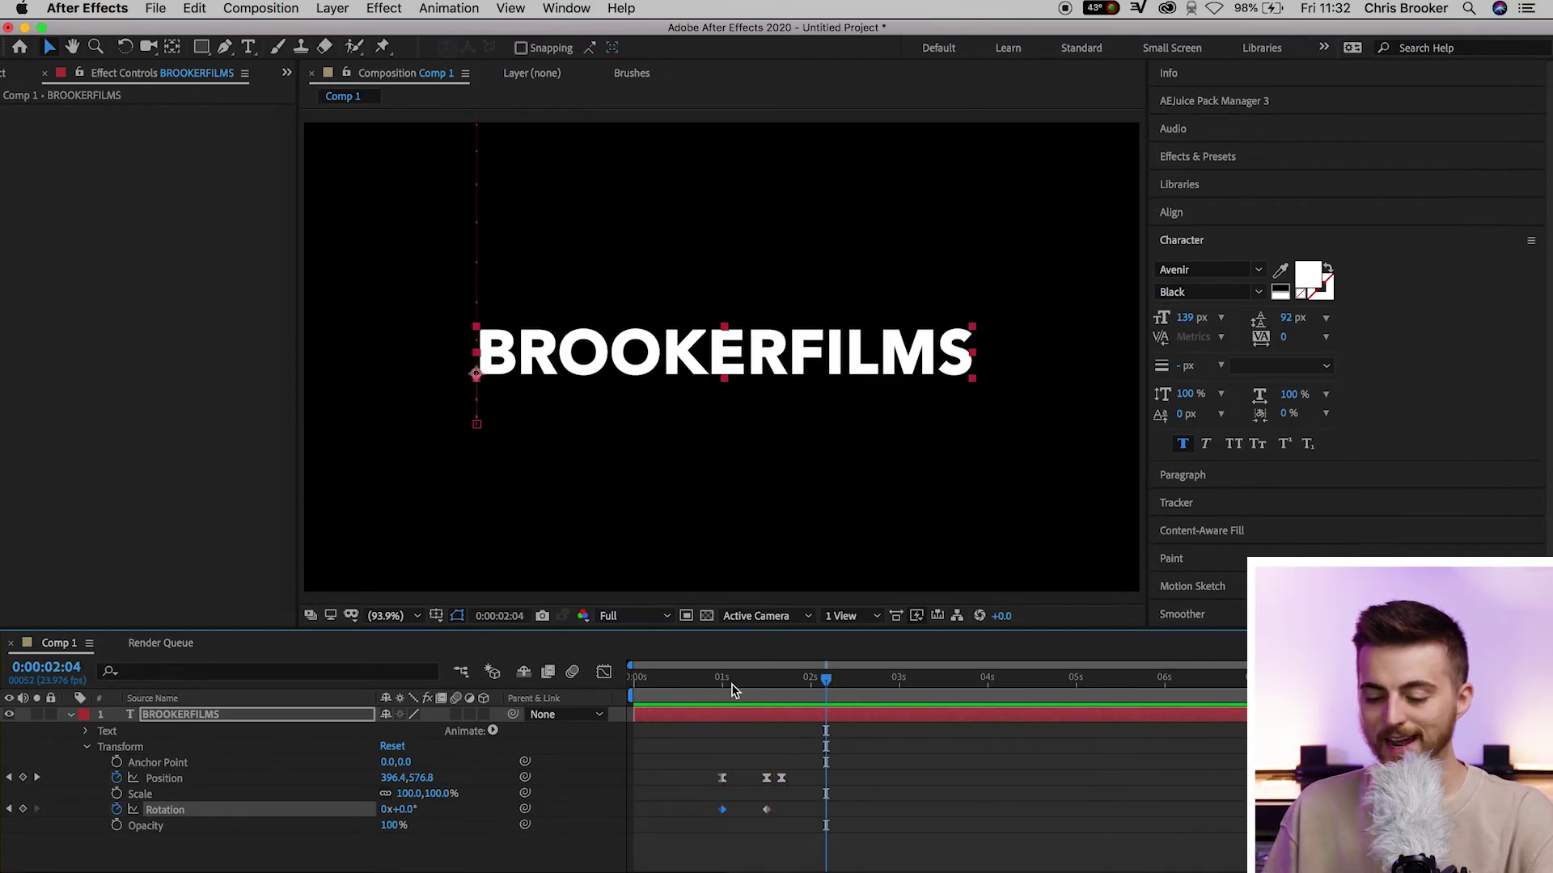
- Raise the starting Position at 0:00:01:00 to Y -144.2 and preview the drop
left_click_drag(733, 687, 725, 688)
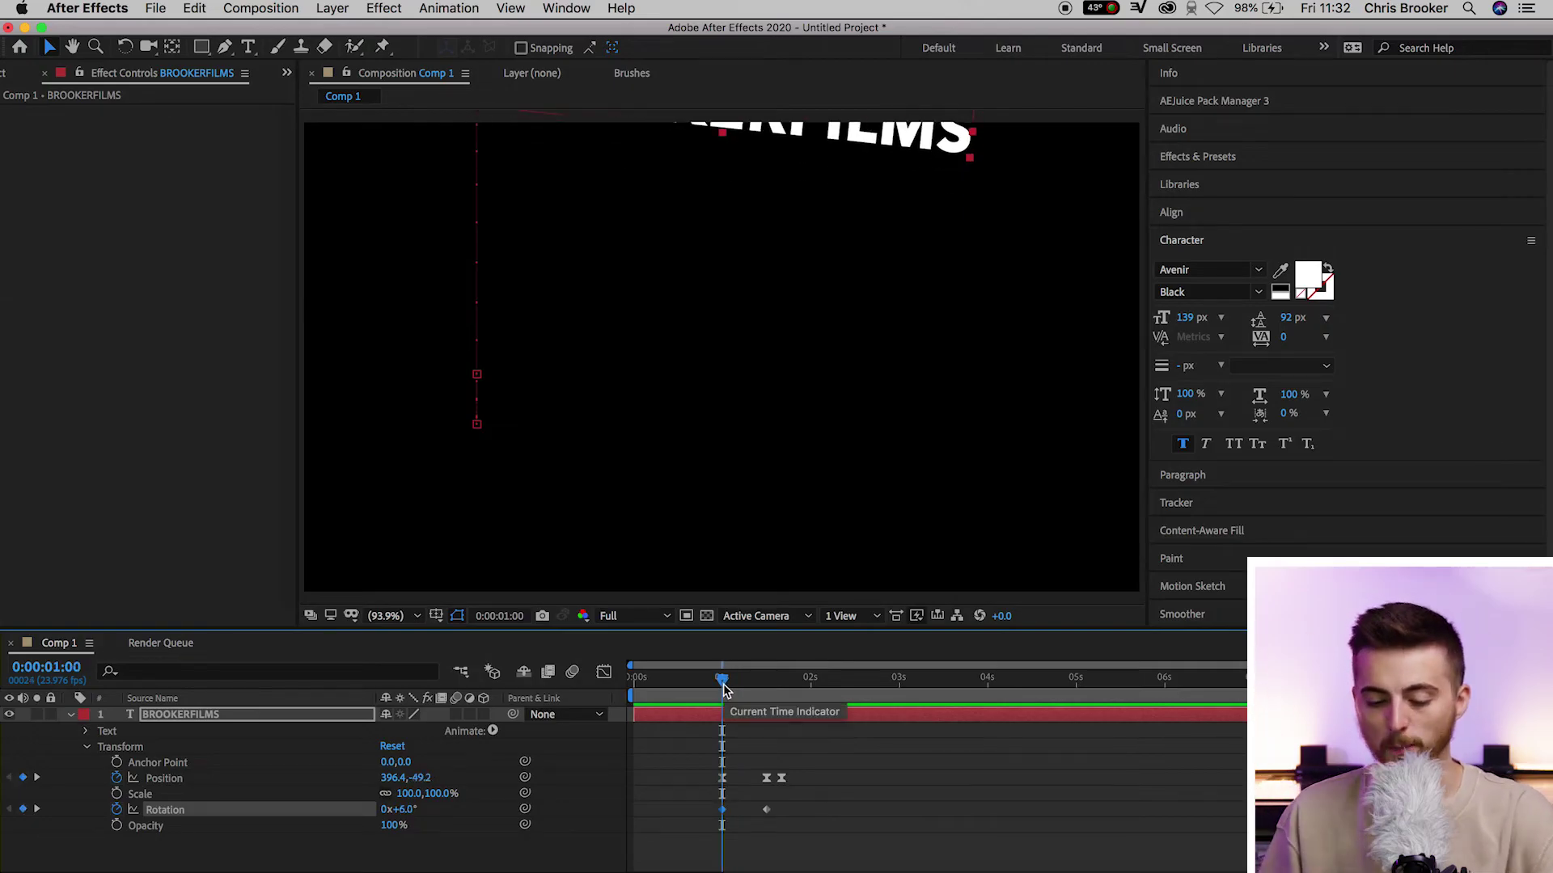
left_click_drag(426, 780, 412, 709)
key("space")
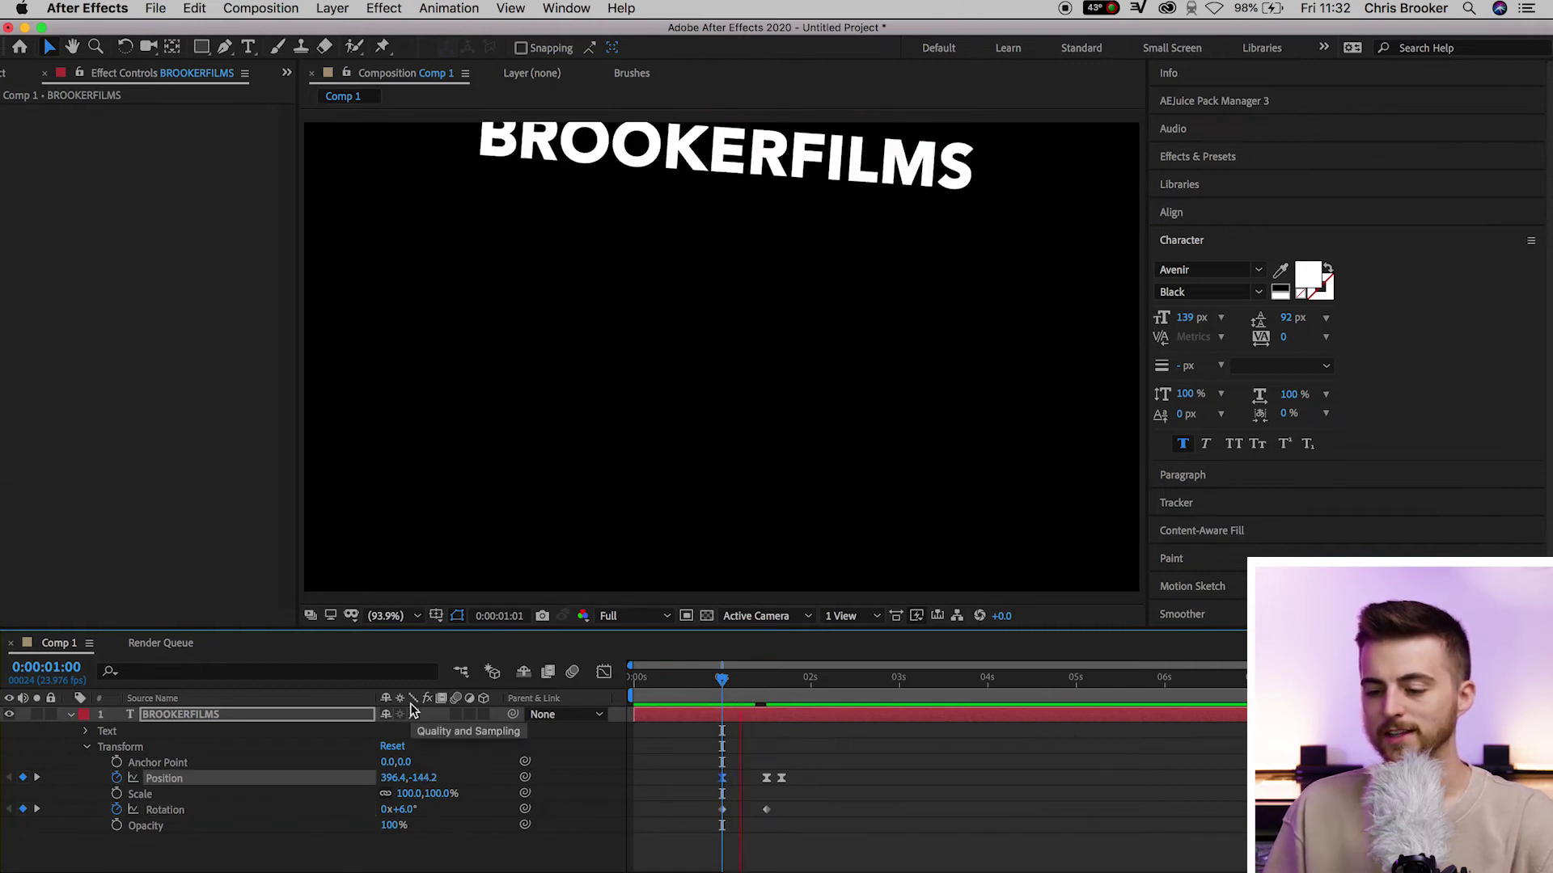
key("space")
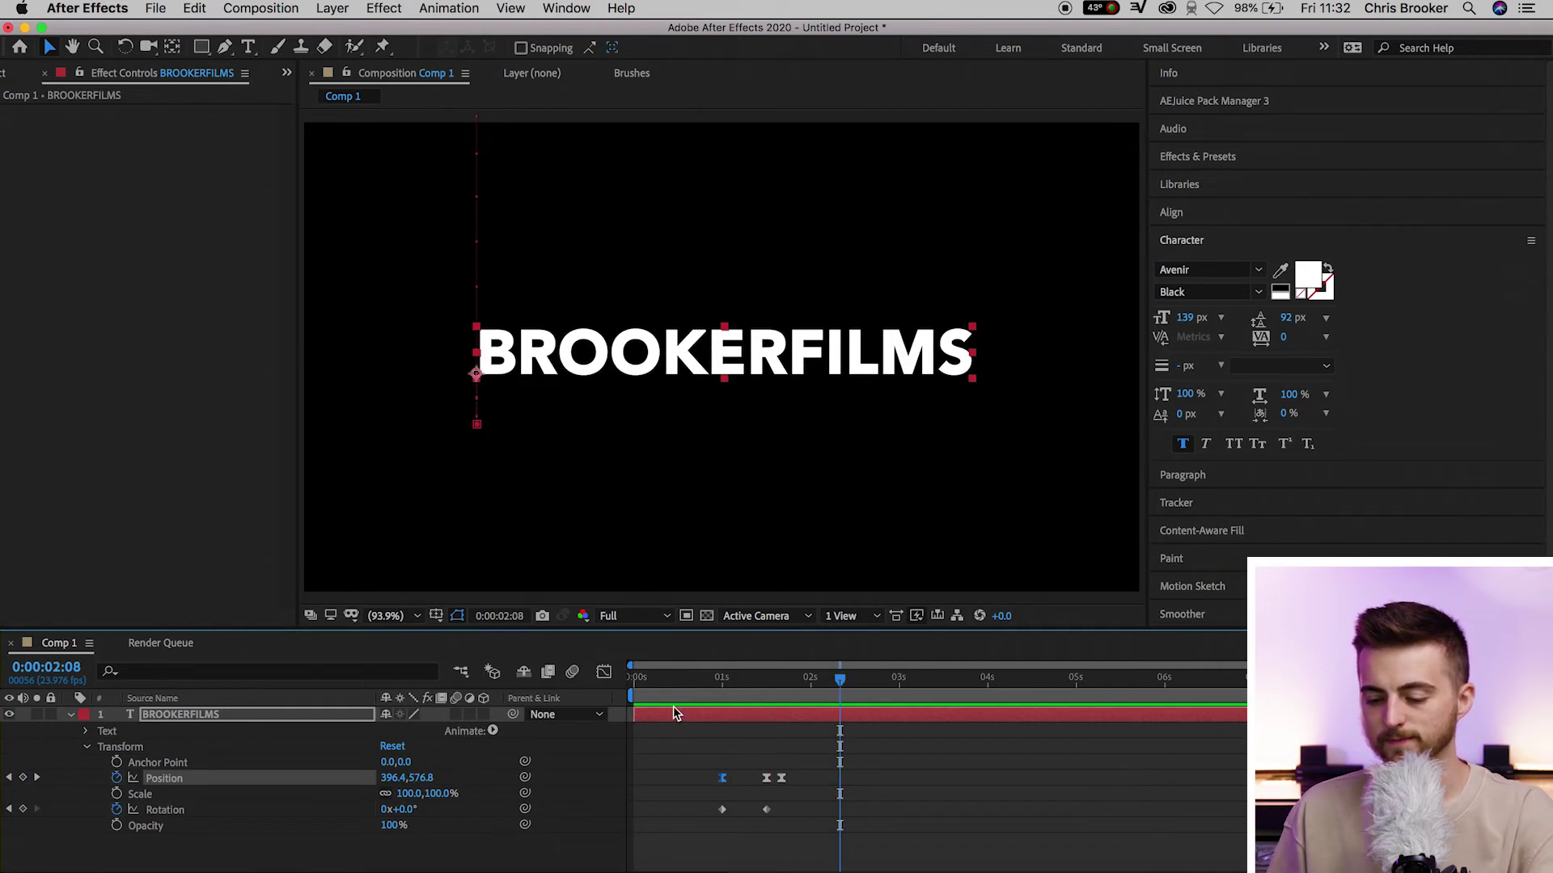
left_click(686, 679)
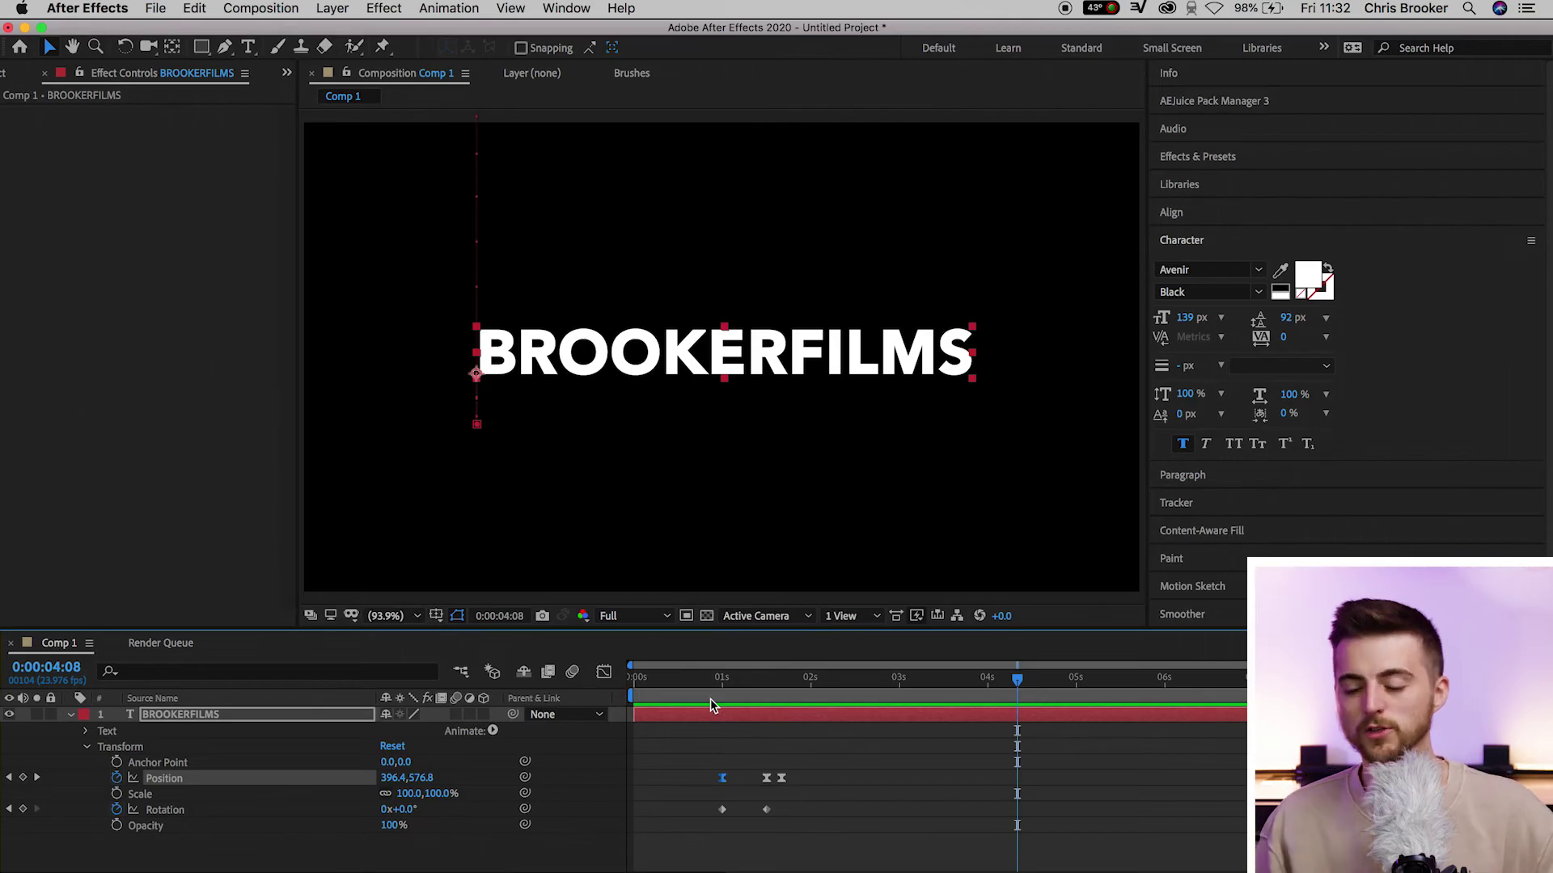
left_click(715, 697)
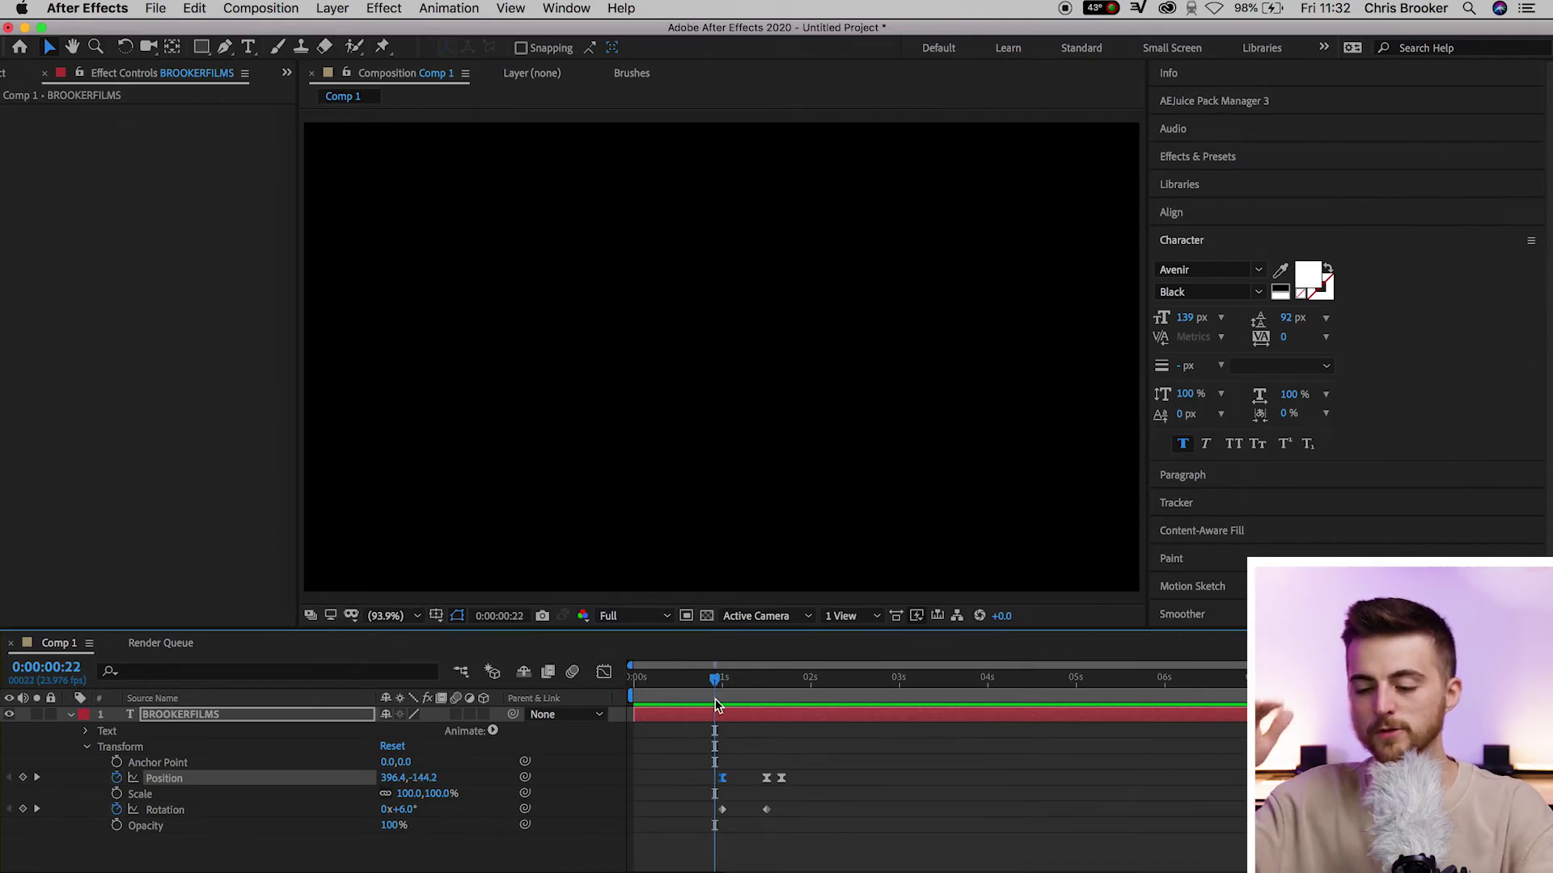
key("space")
key("space")
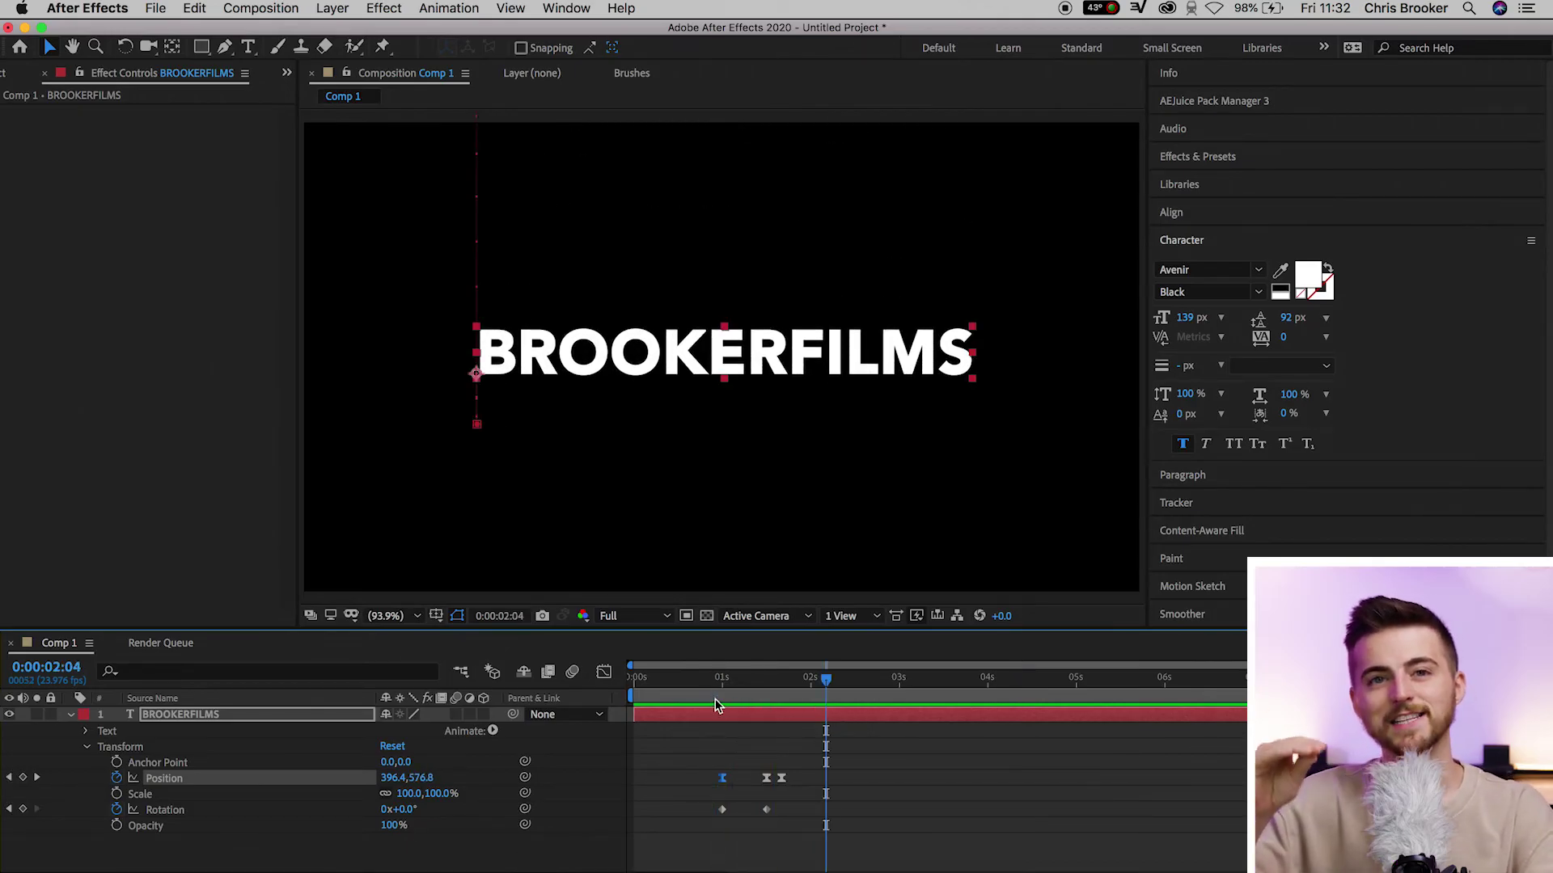
- Add a Position keyframe near 0:00:01:16 and raise the text slightly for a small bounce
left_click(781, 679)
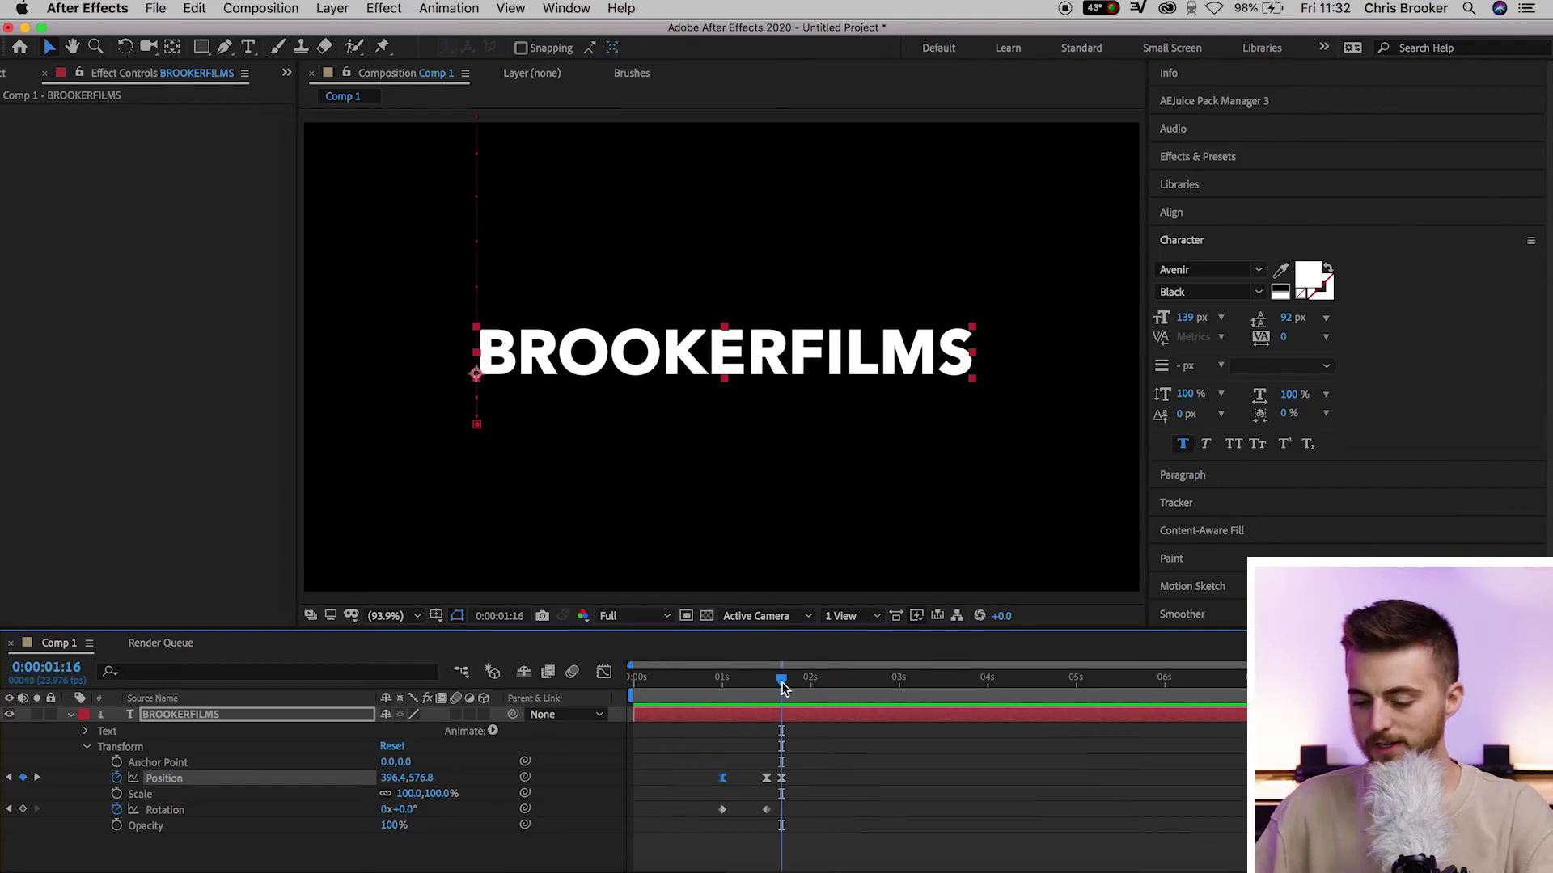
key("equal")
left_click_drag(782, 686, 859, 689)
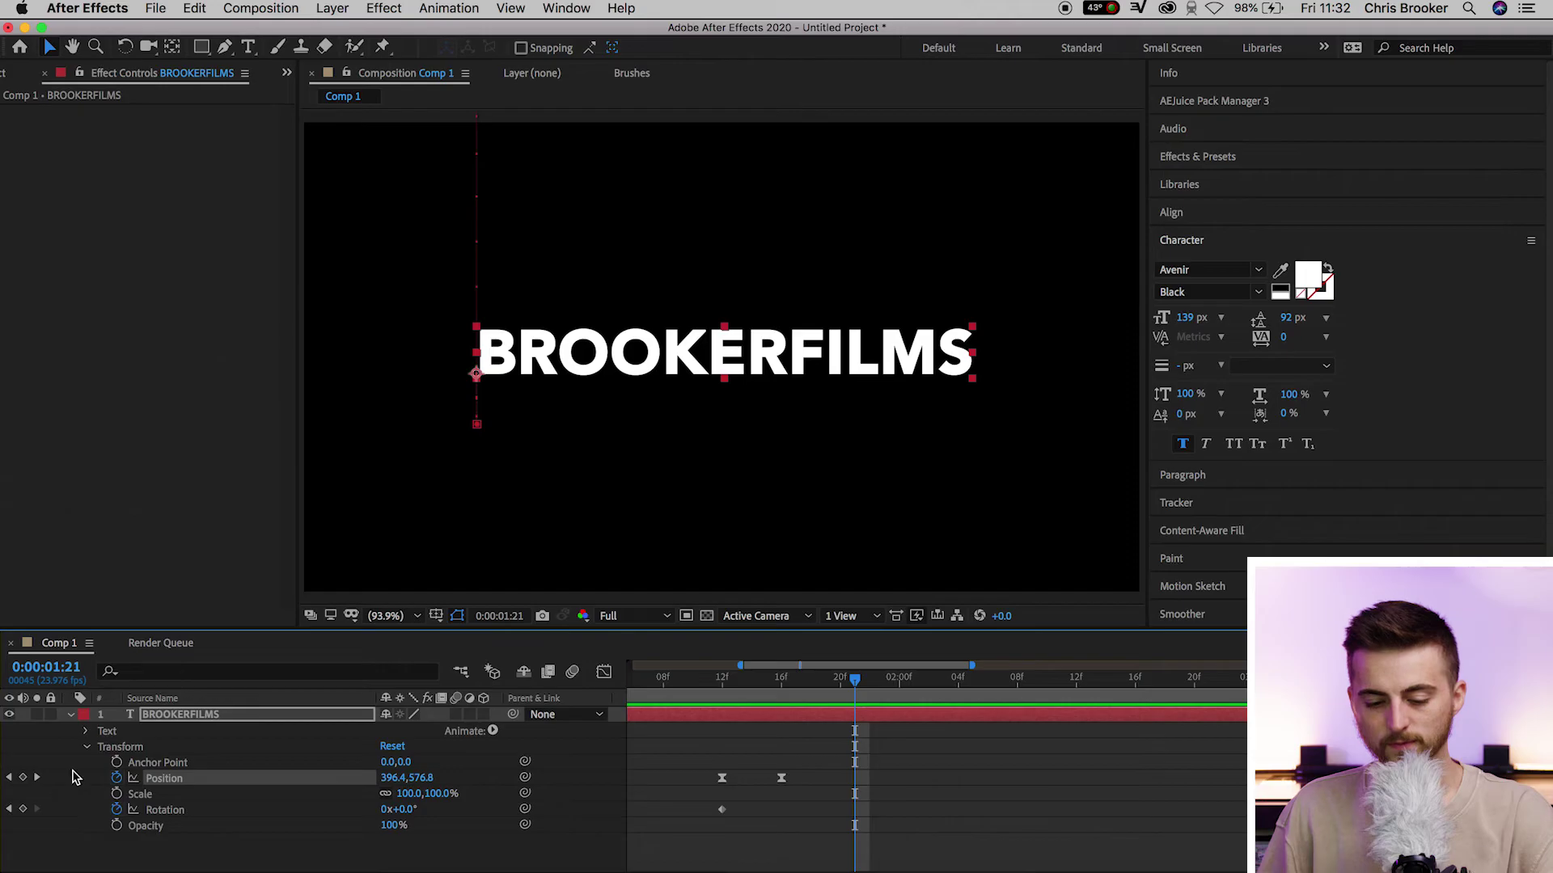
left_click(23, 778)
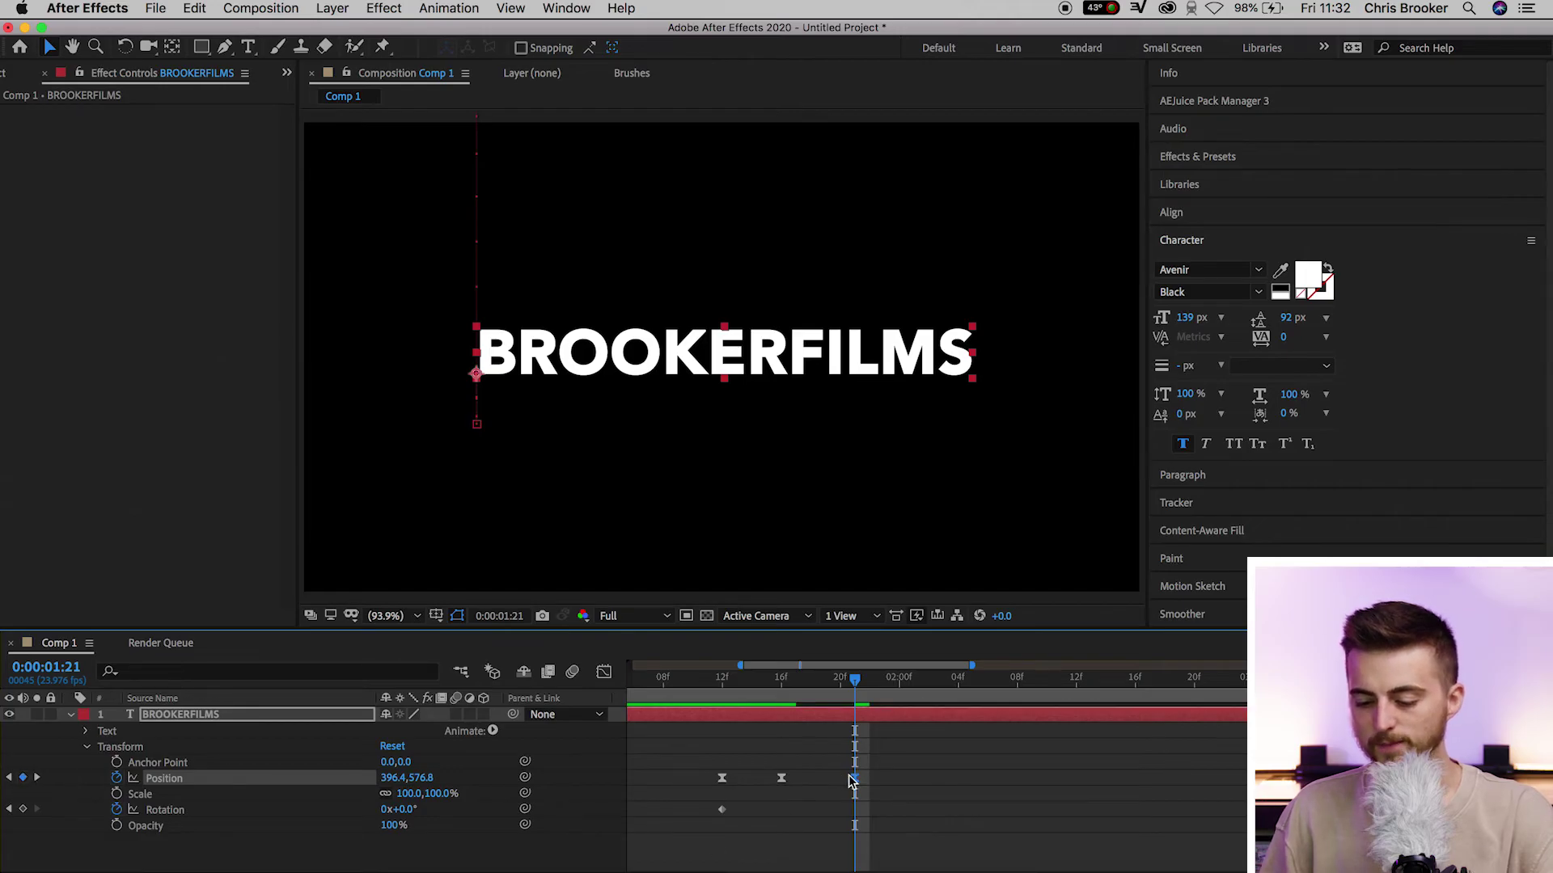
left_click(780, 694)
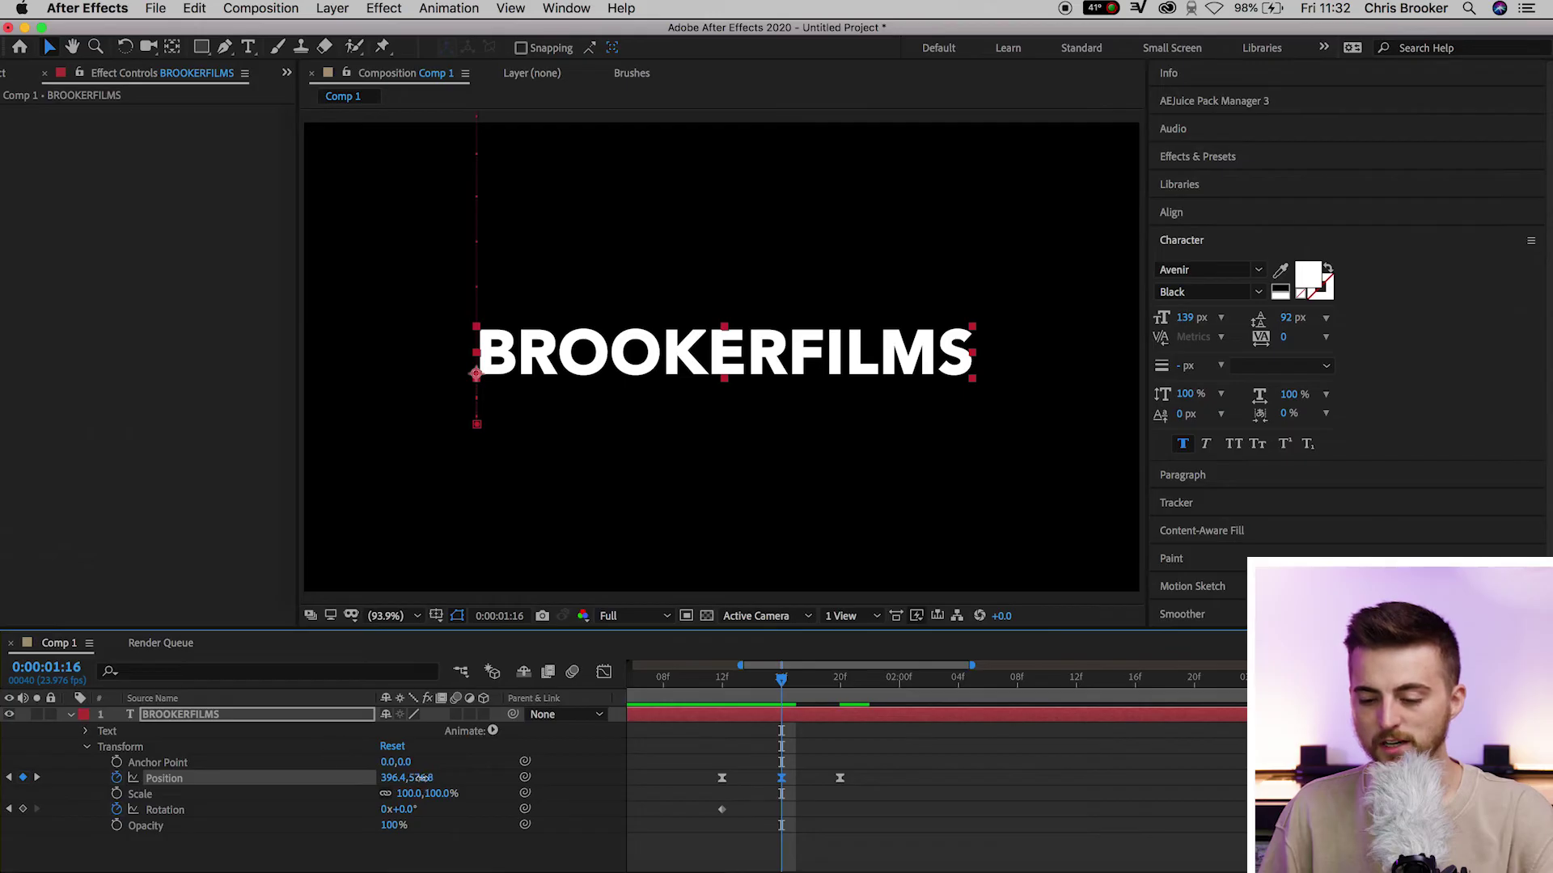
left_click_drag(422, 777, 431, 763)
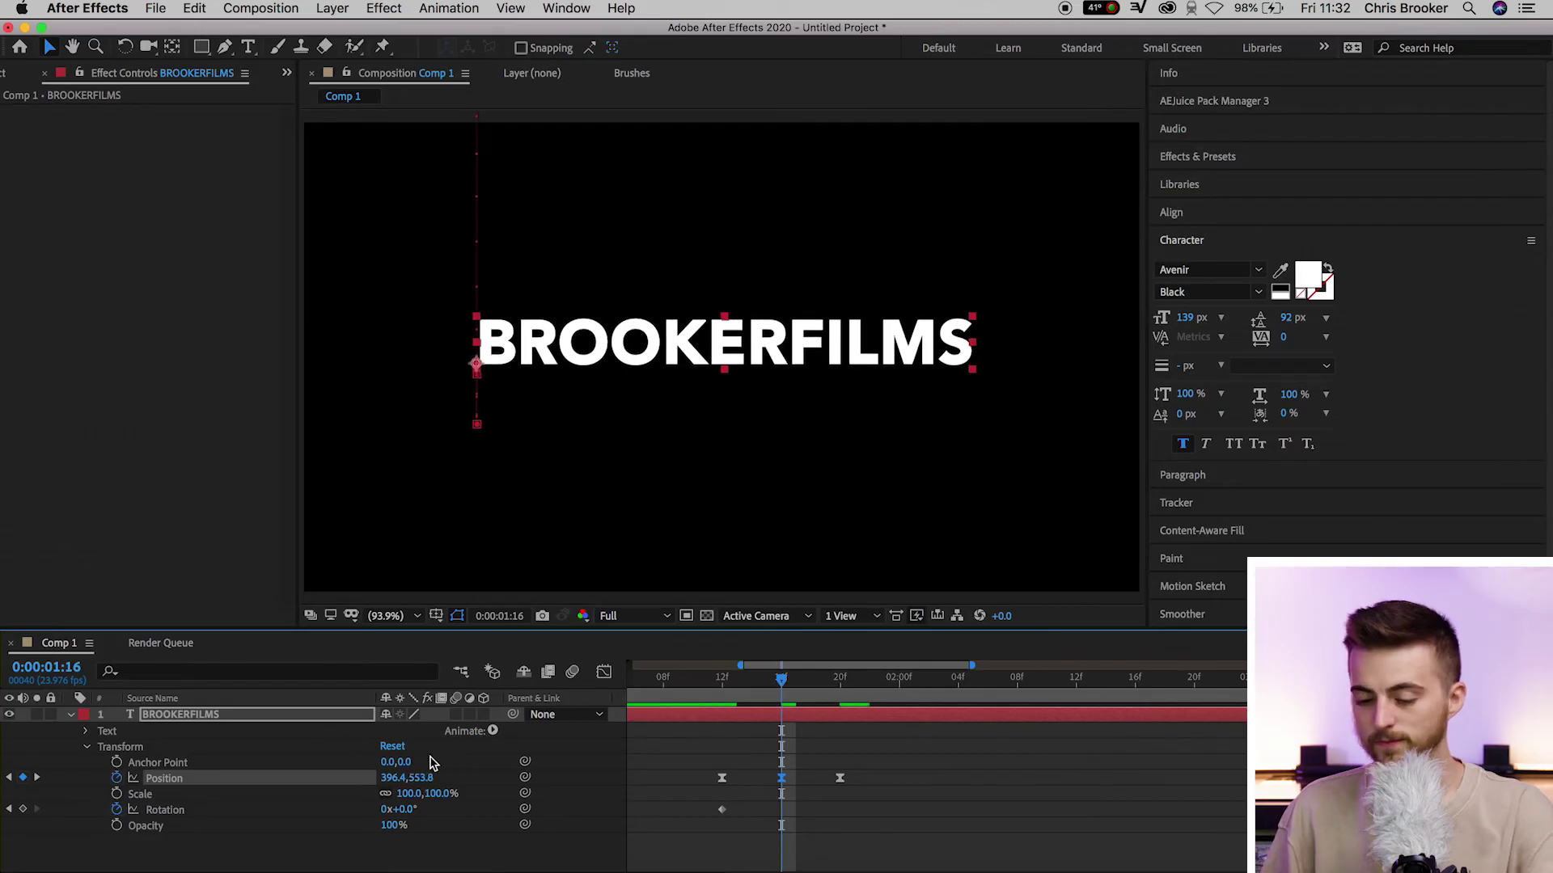
left_click(710, 694)
key("space")
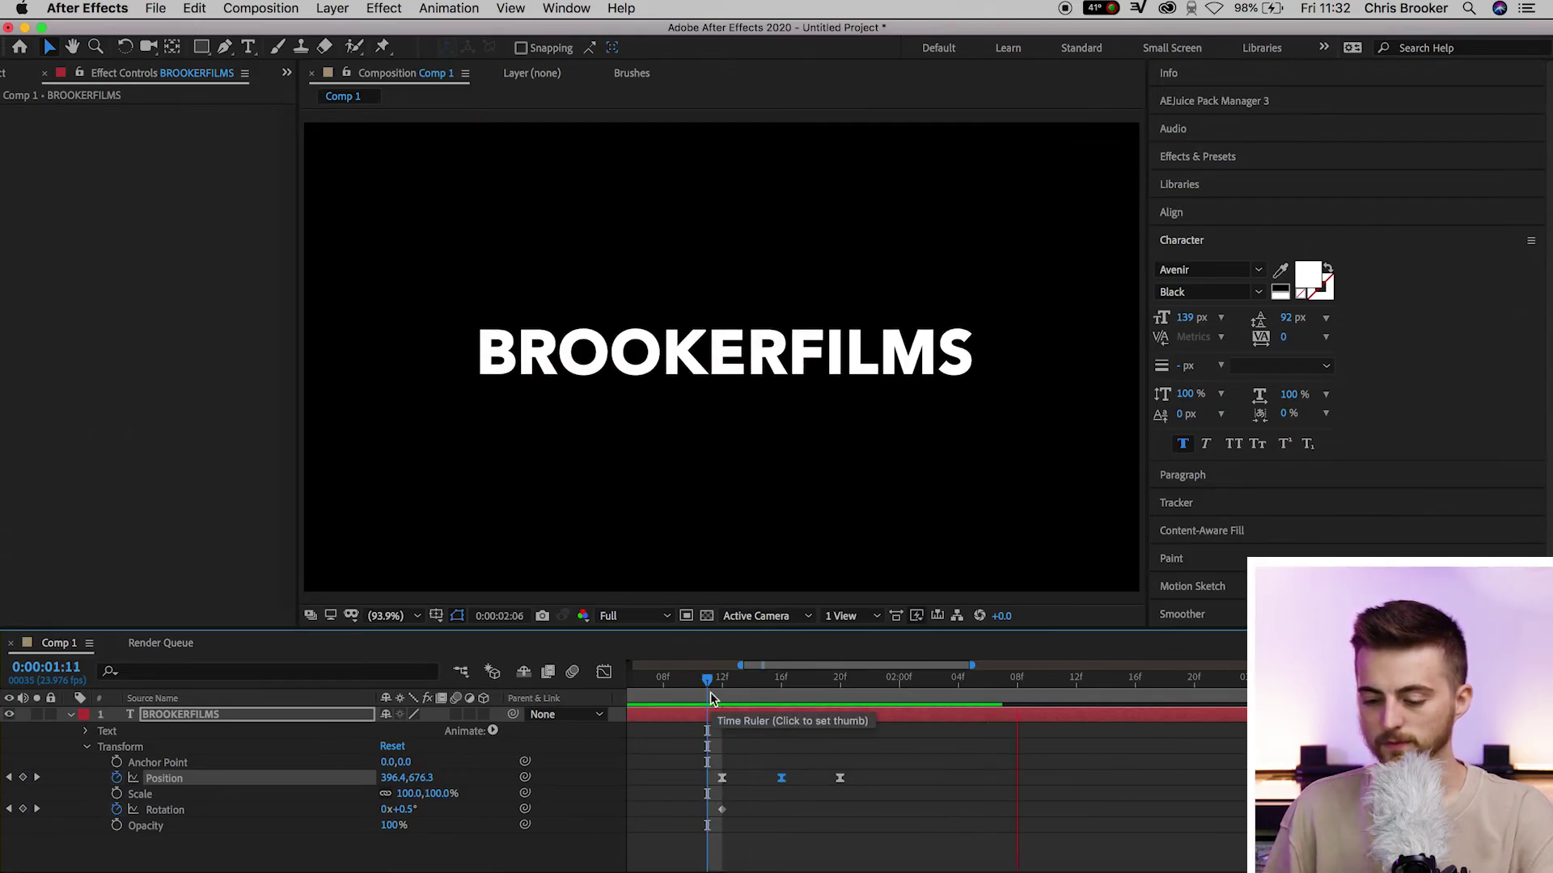
key("space")
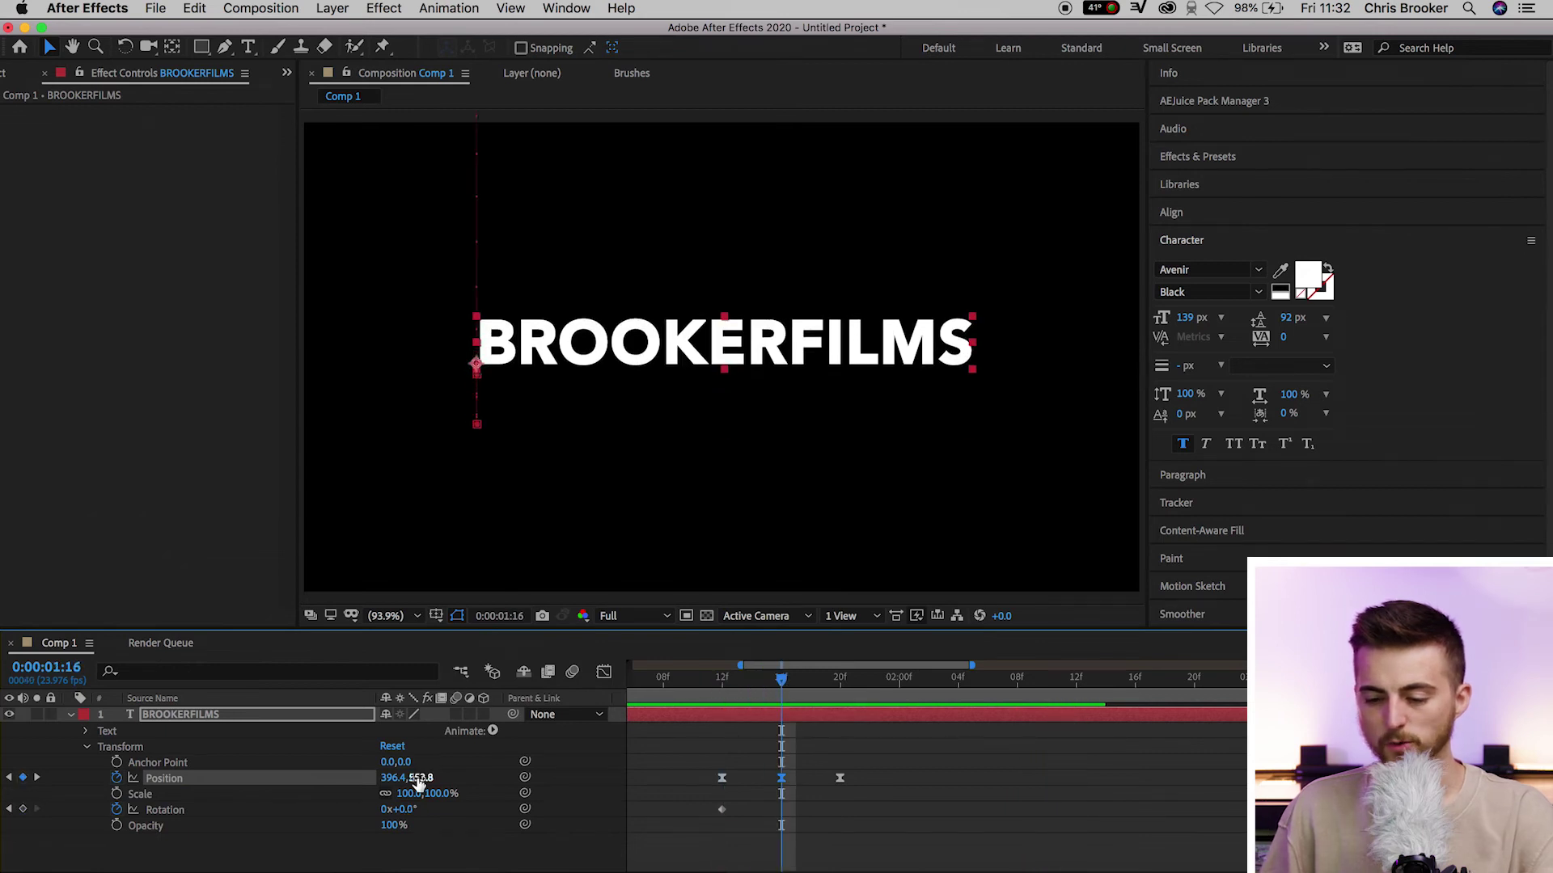
left_click_drag(416, 778, 425, 778)
left_click(686, 689)
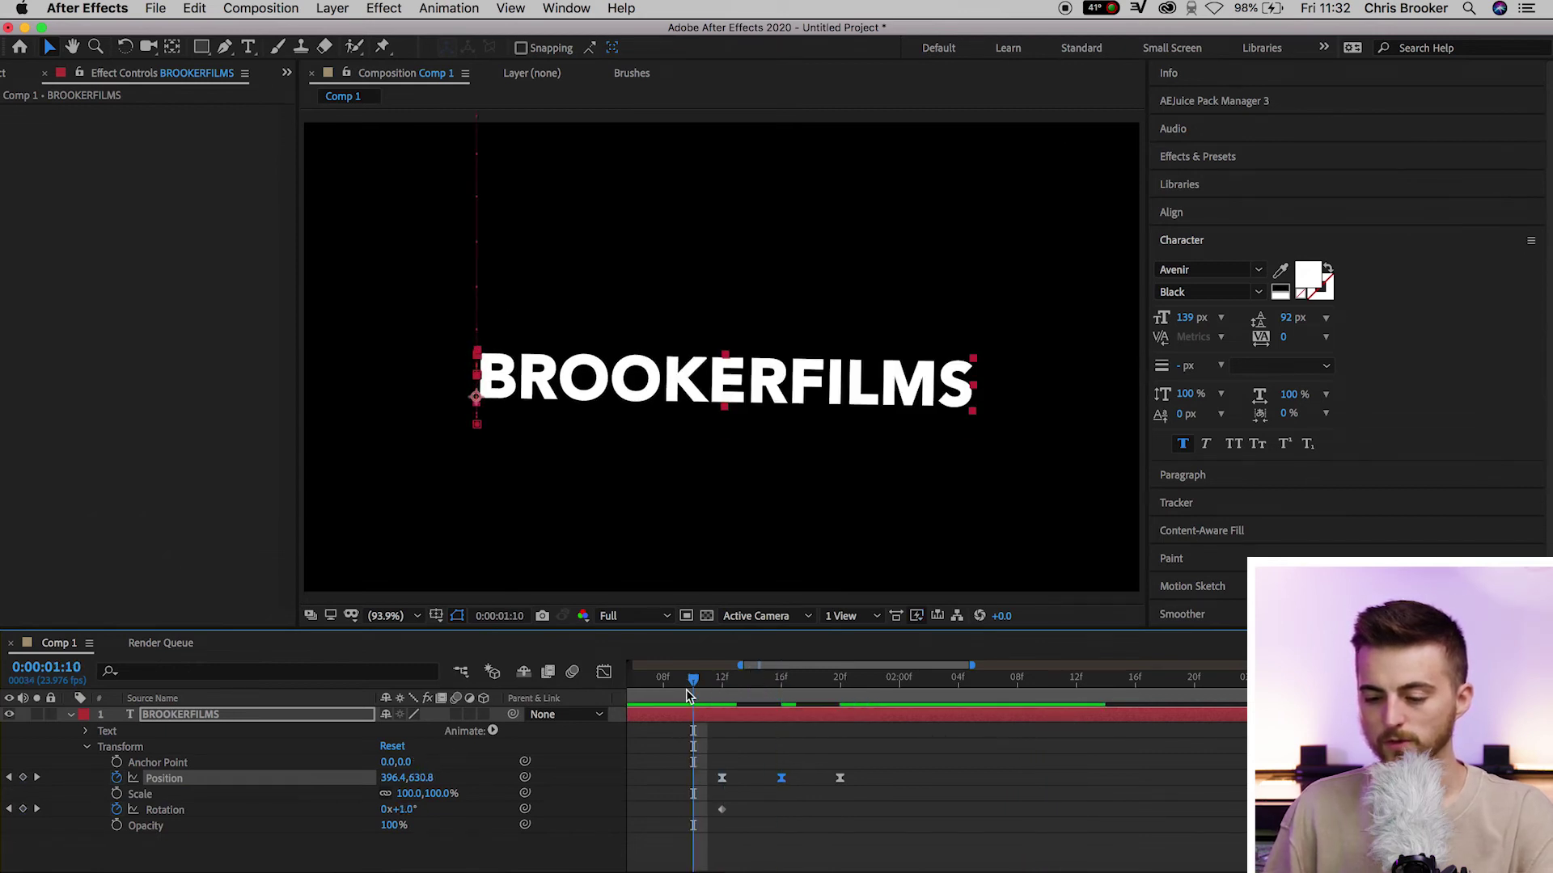
key("space")
key("space")
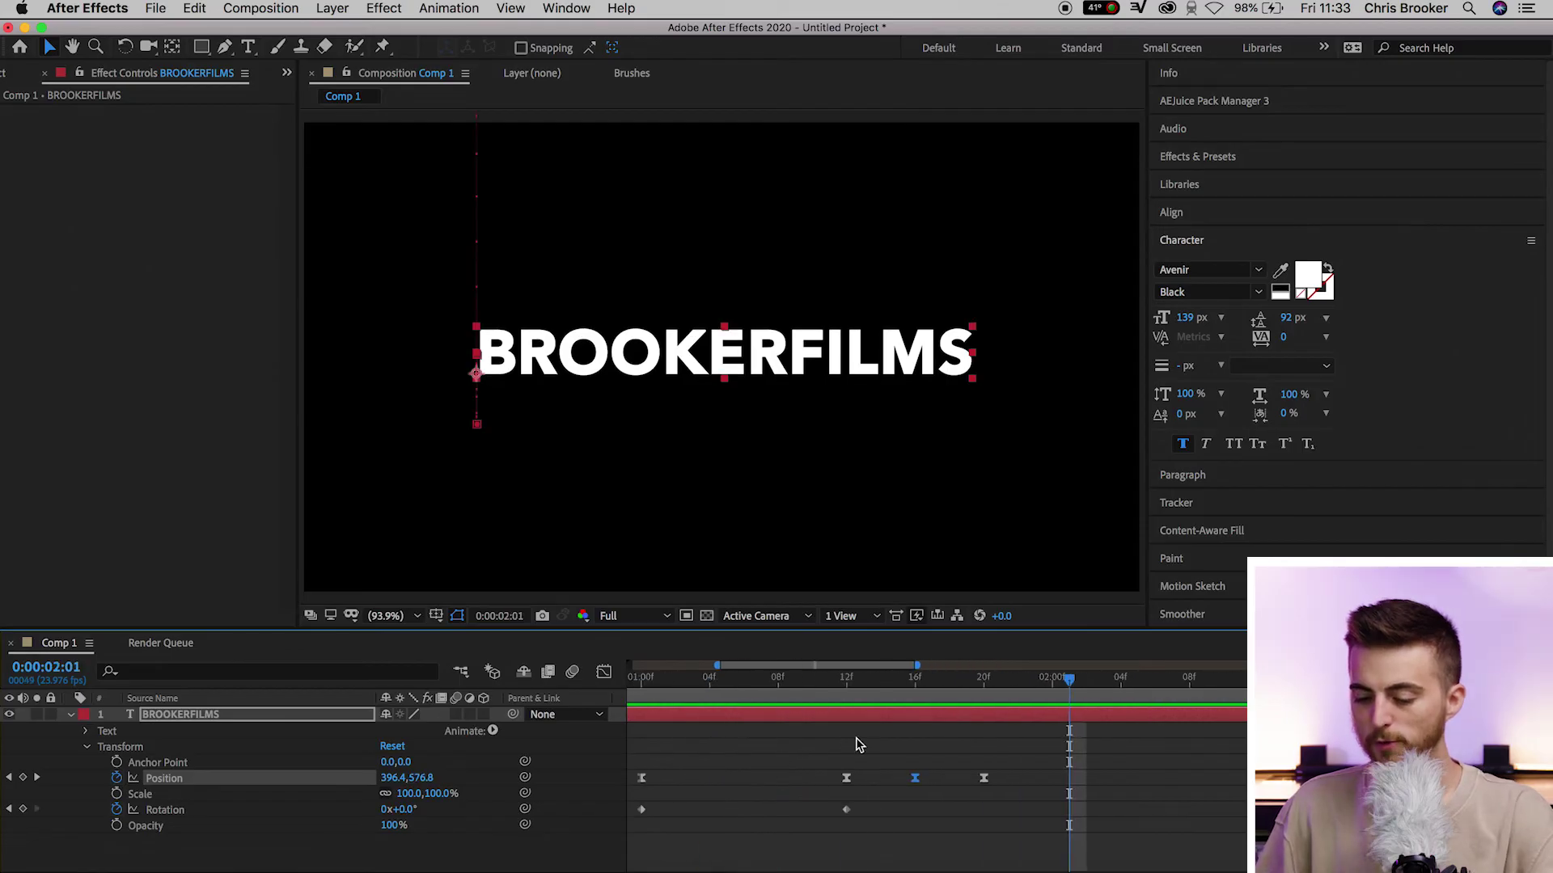
- Add a keyframe at 0:00:02:00 and set the 0:00:01:20 Y position to 619.8
left_click_drag(991, 690, 1050, 686)
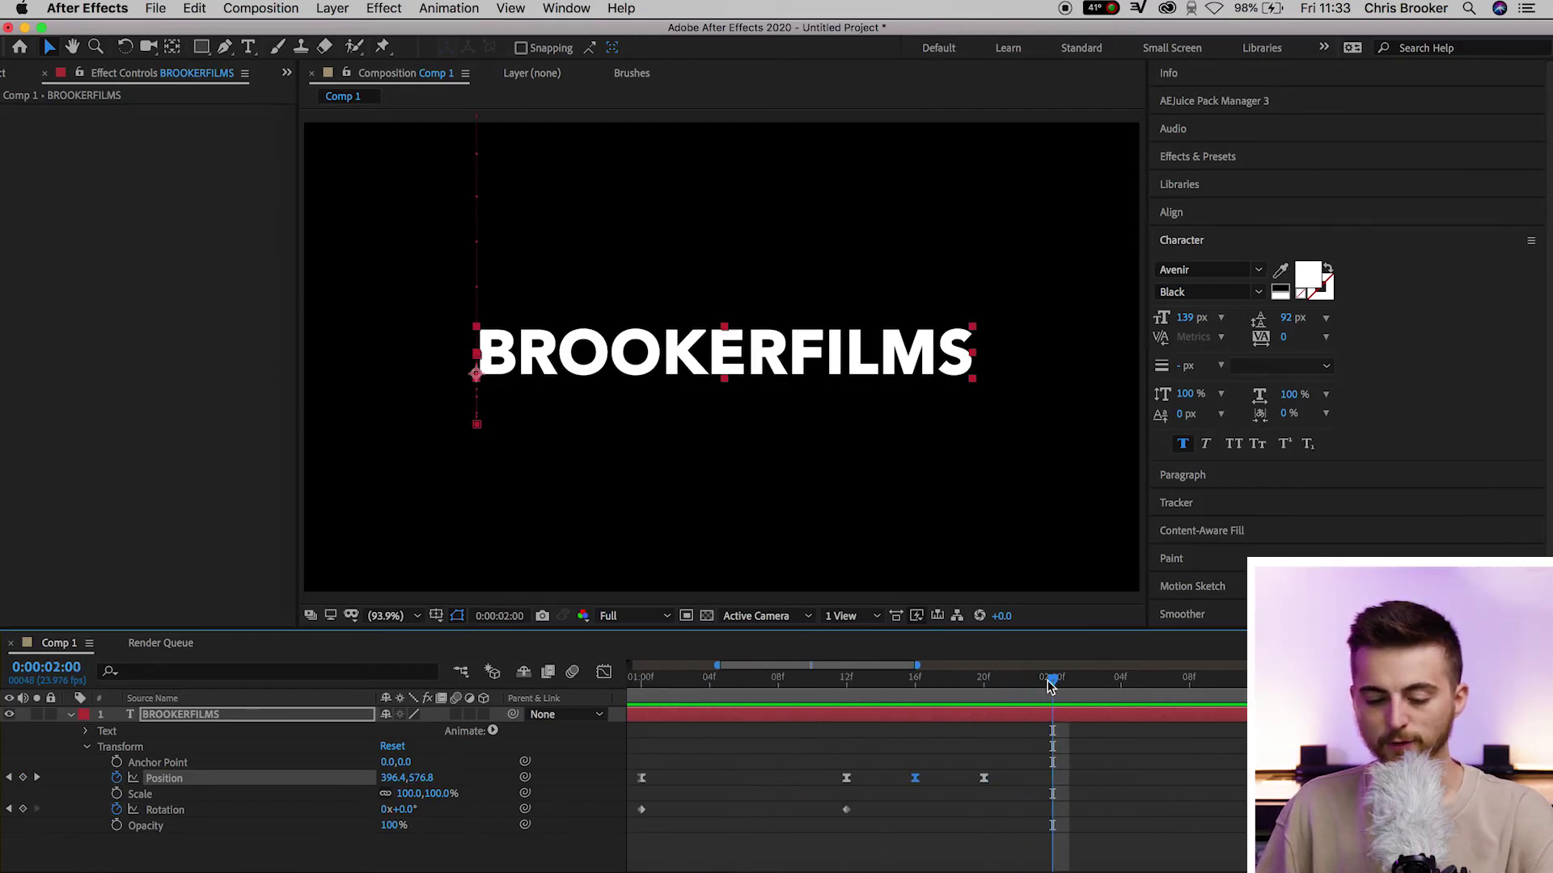
left_click(23, 778)
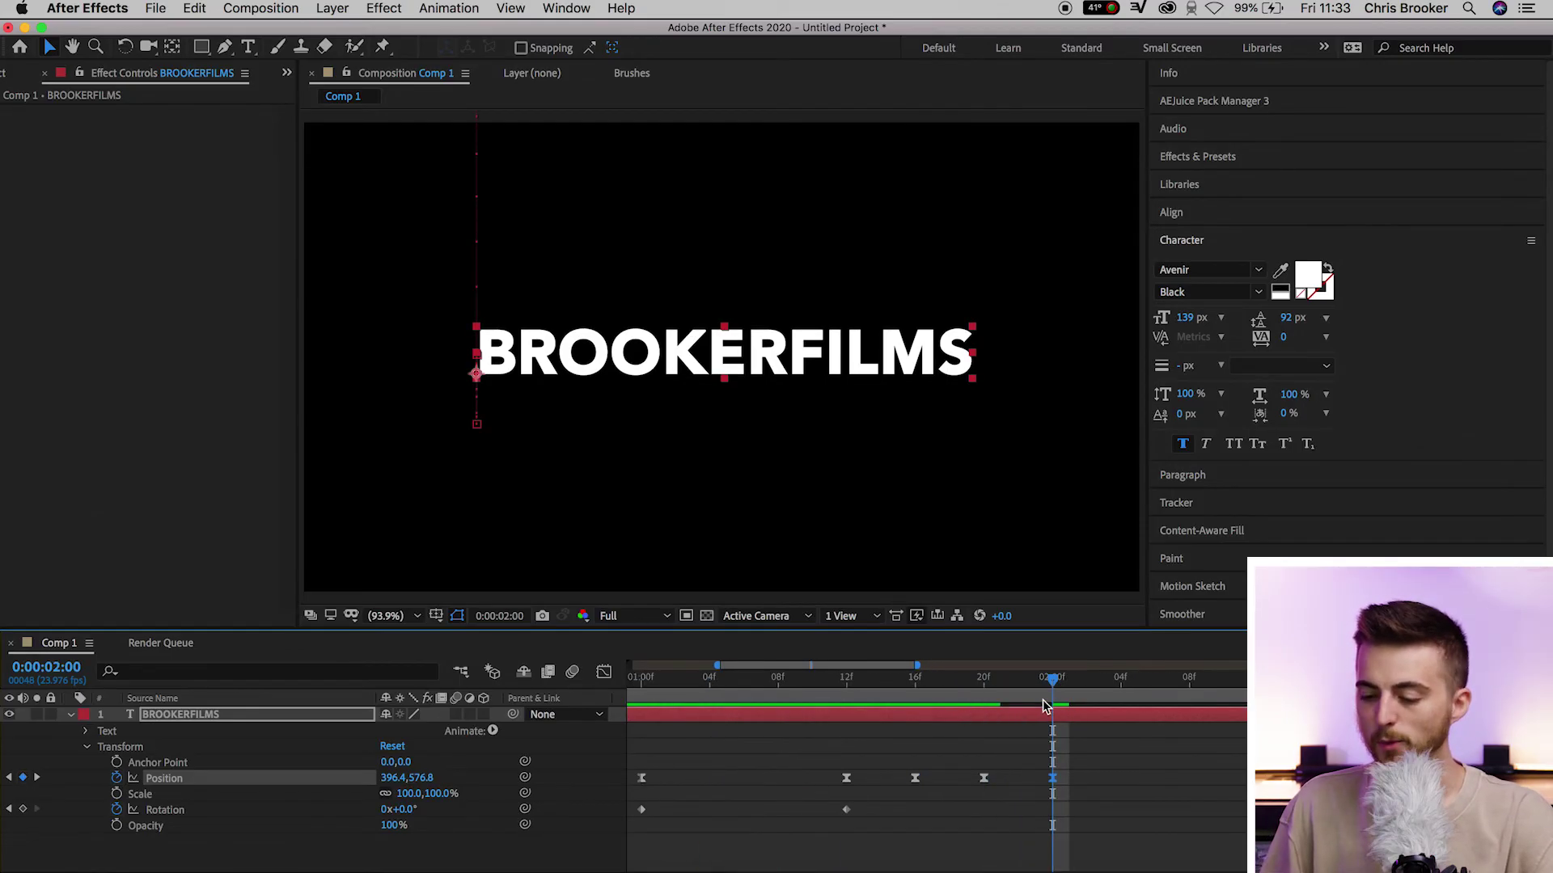
left_click_drag(1049, 686, 985, 689)
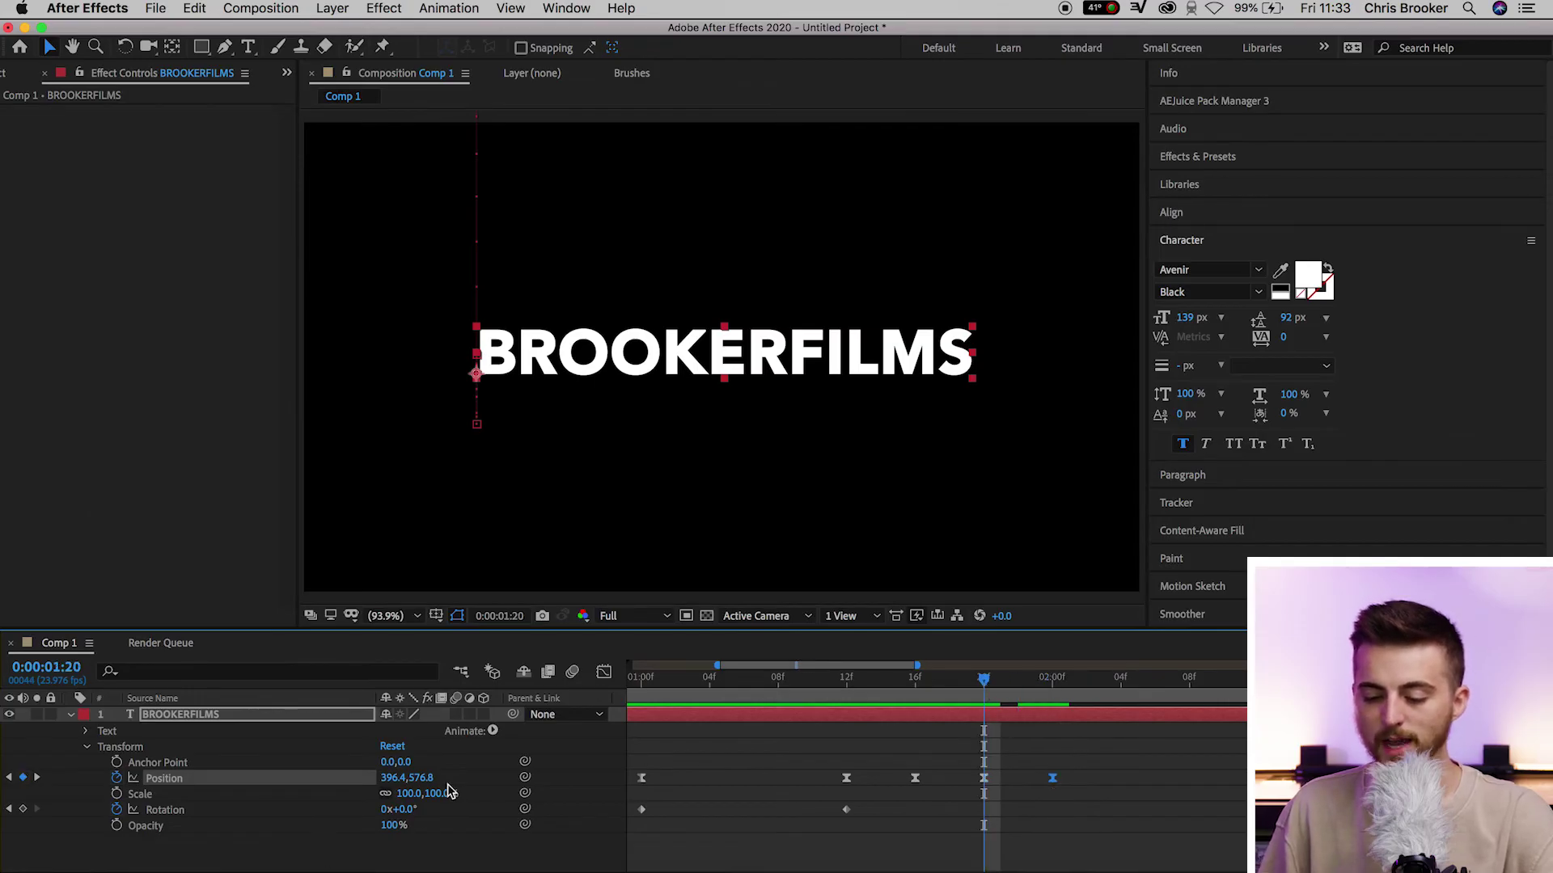
left_click(421, 778)
type("619.8")
key("Return")
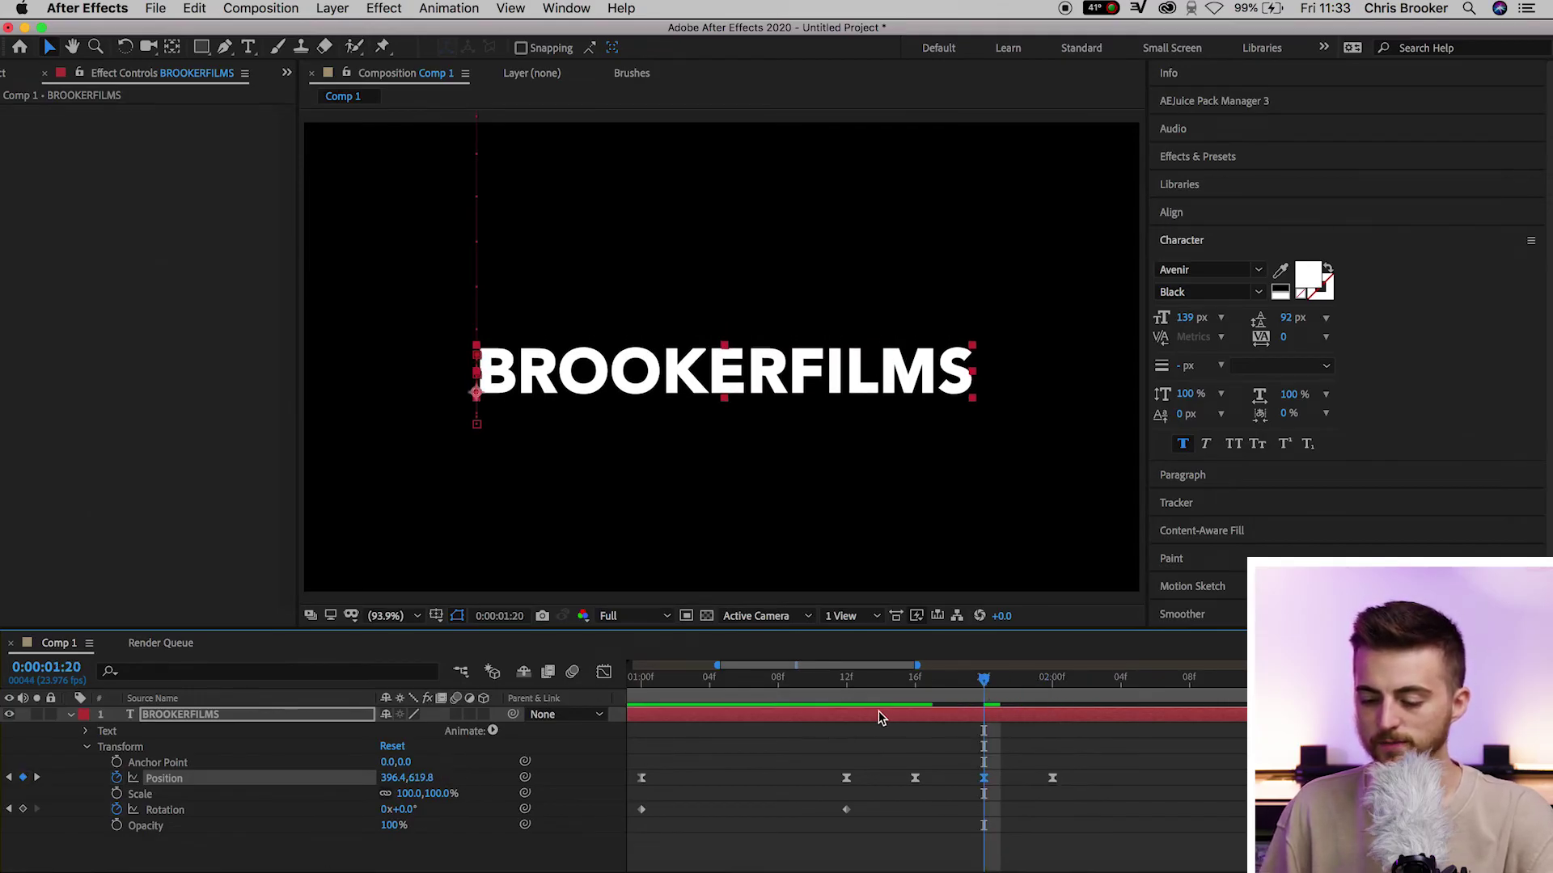
left_click(778, 685)
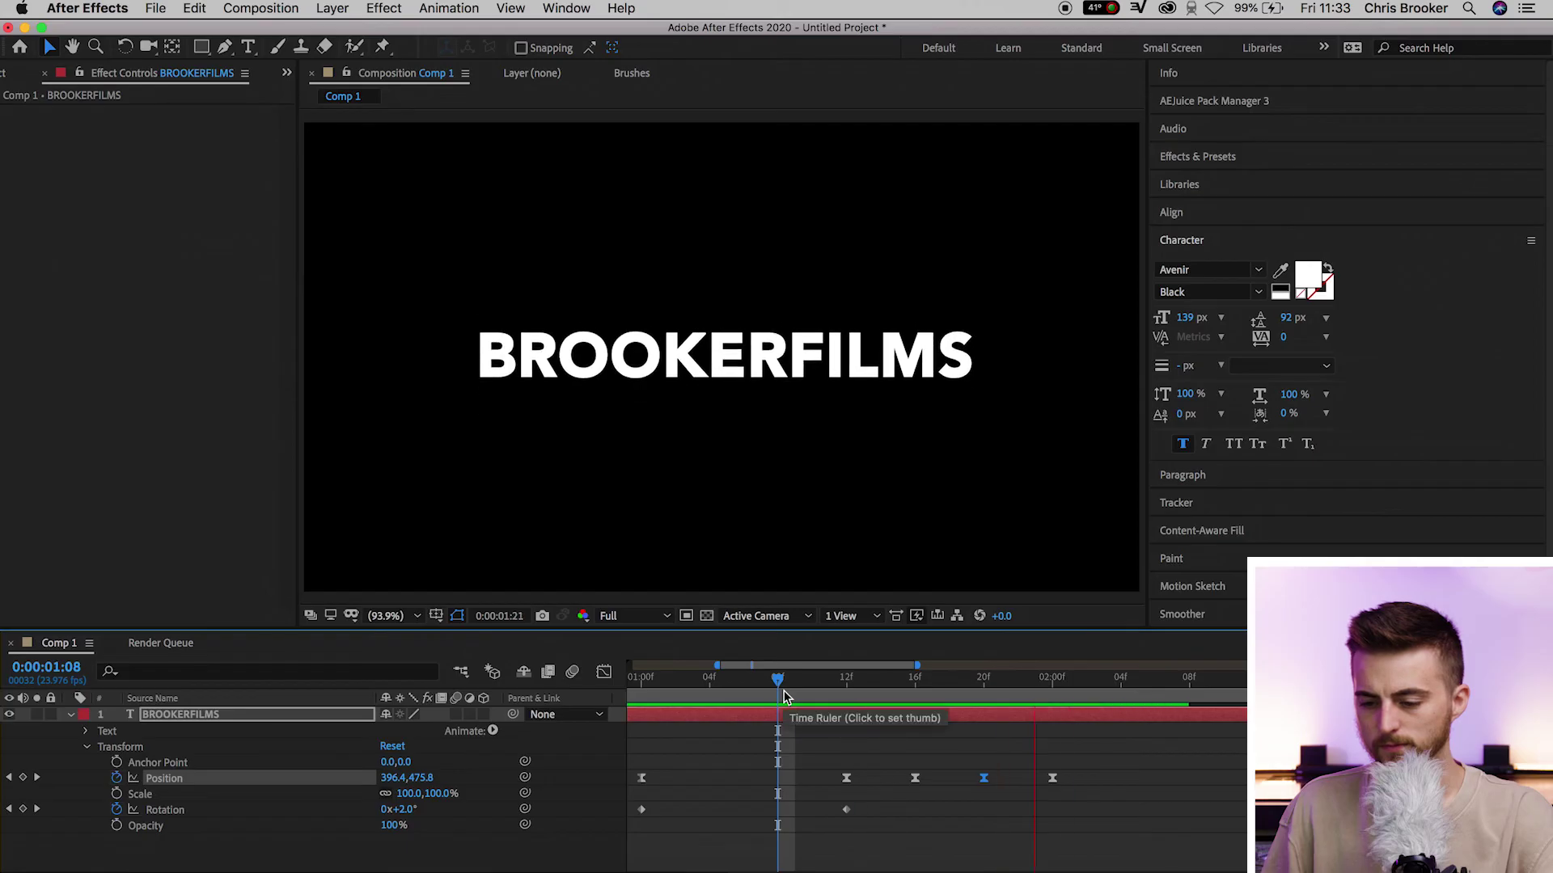
key("space")
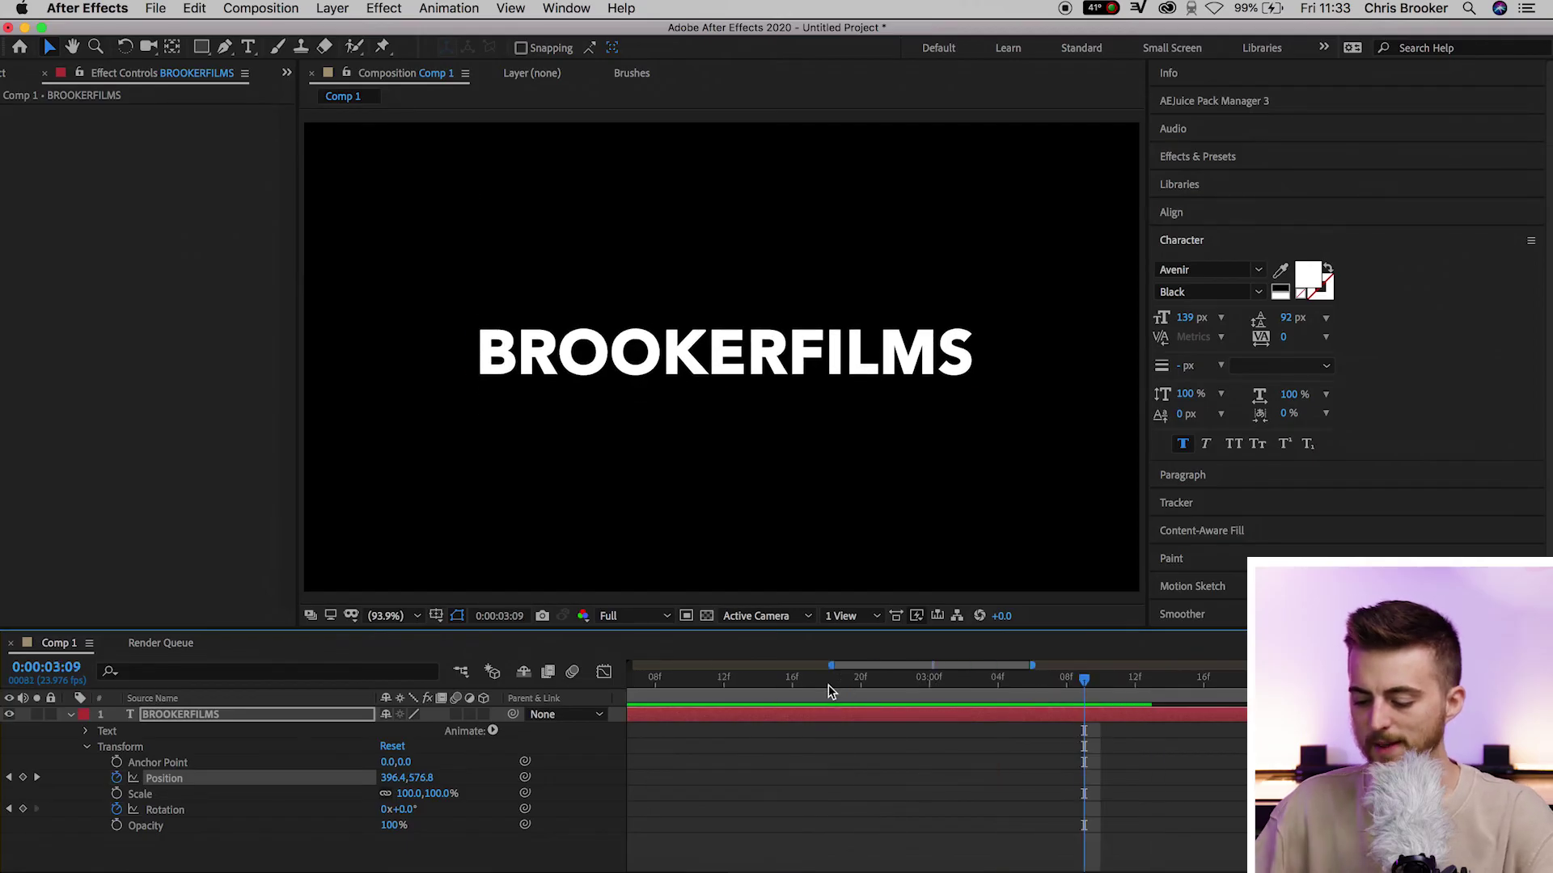
- Add a keyframe at 0:00:02:04 and lift the text to Y 560.8 at 0:00:02:00
mouse_move(828, 686)
left_mouse_down()
mouse_move(781, 679)
mouse_move(825, 675)
left_mouse_up()
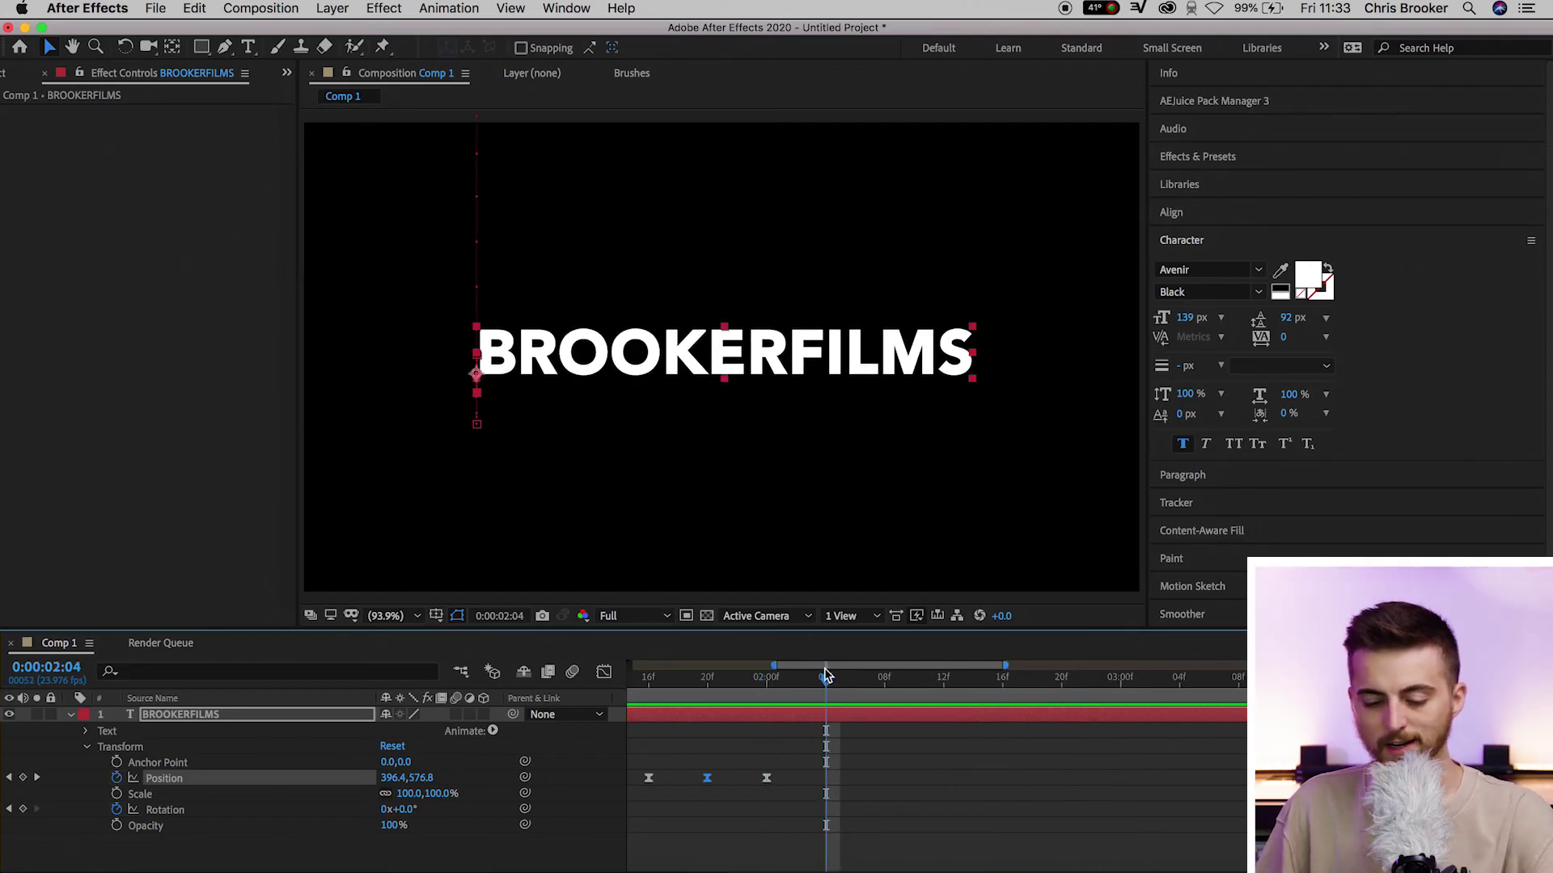
left_click(20, 781)
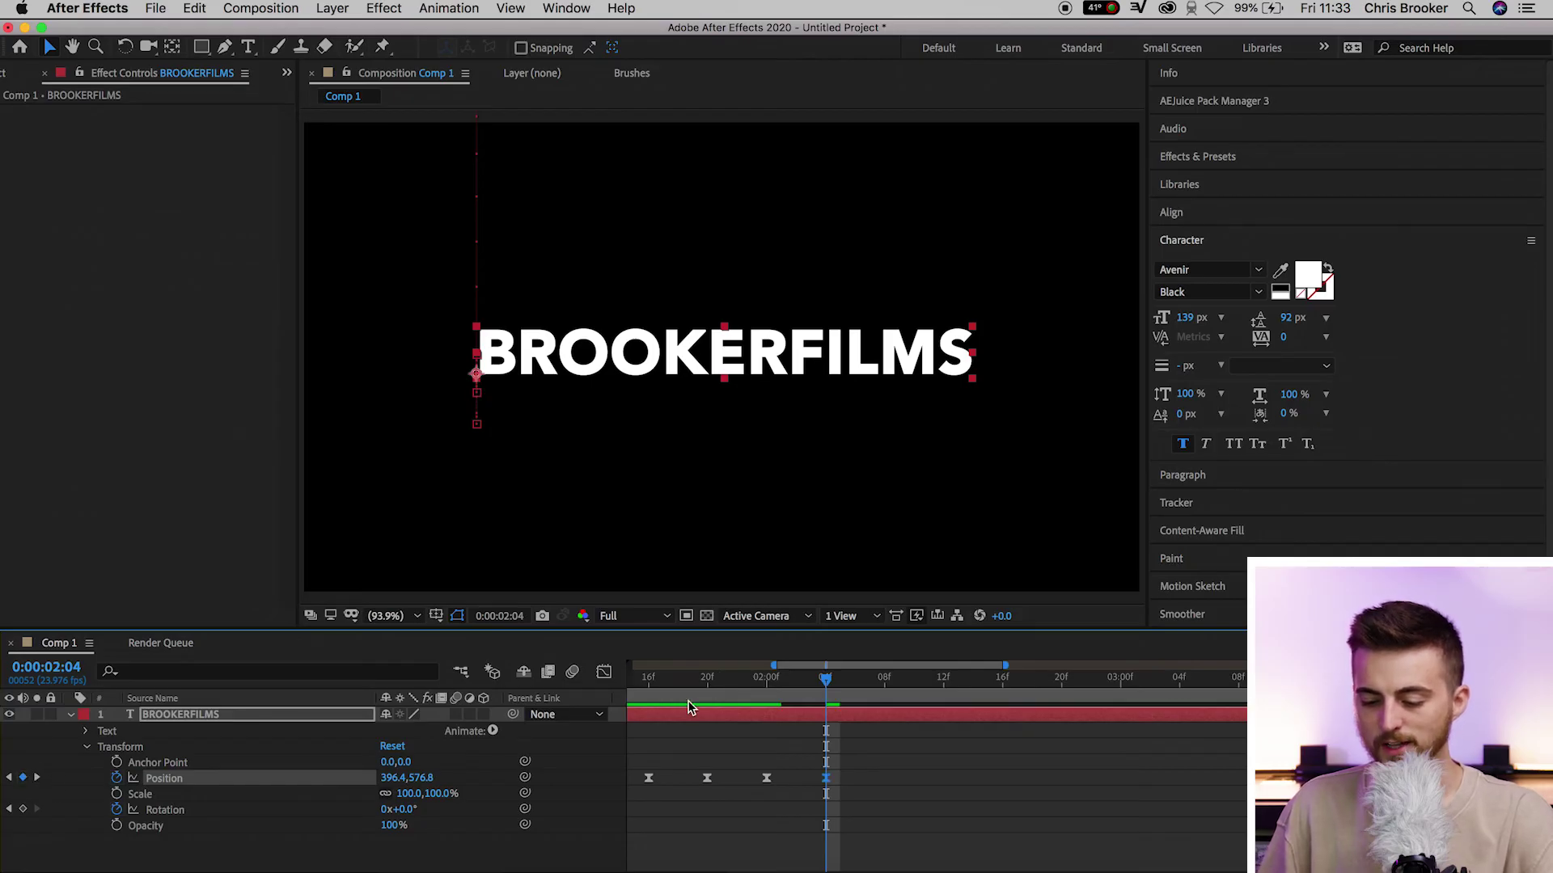
left_click_drag(704, 687, 768, 683)
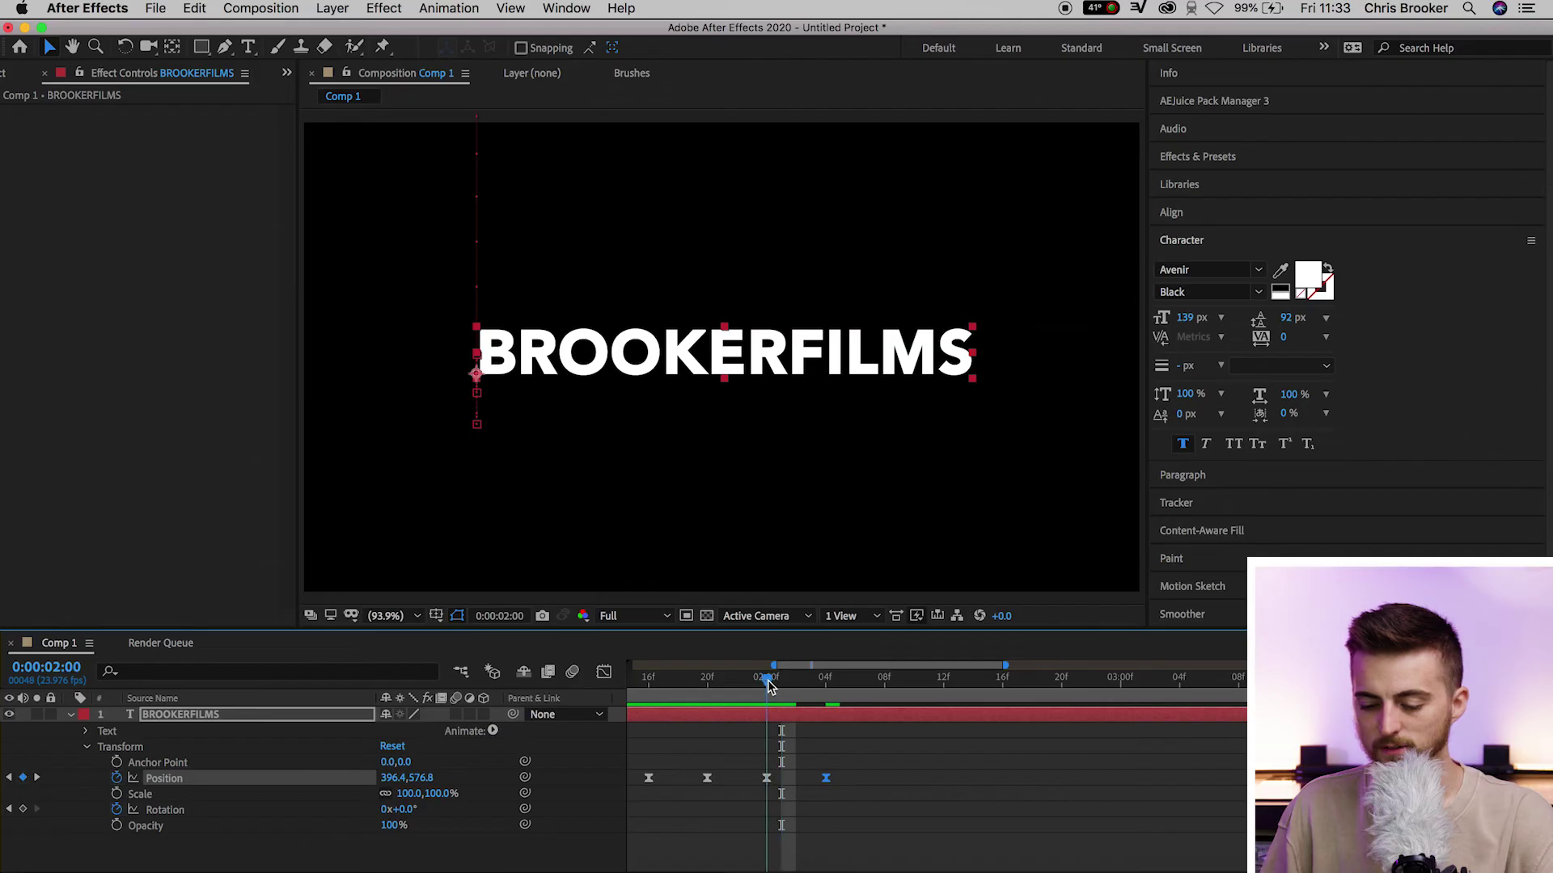
left_click_drag(428, 780, 416, 780)
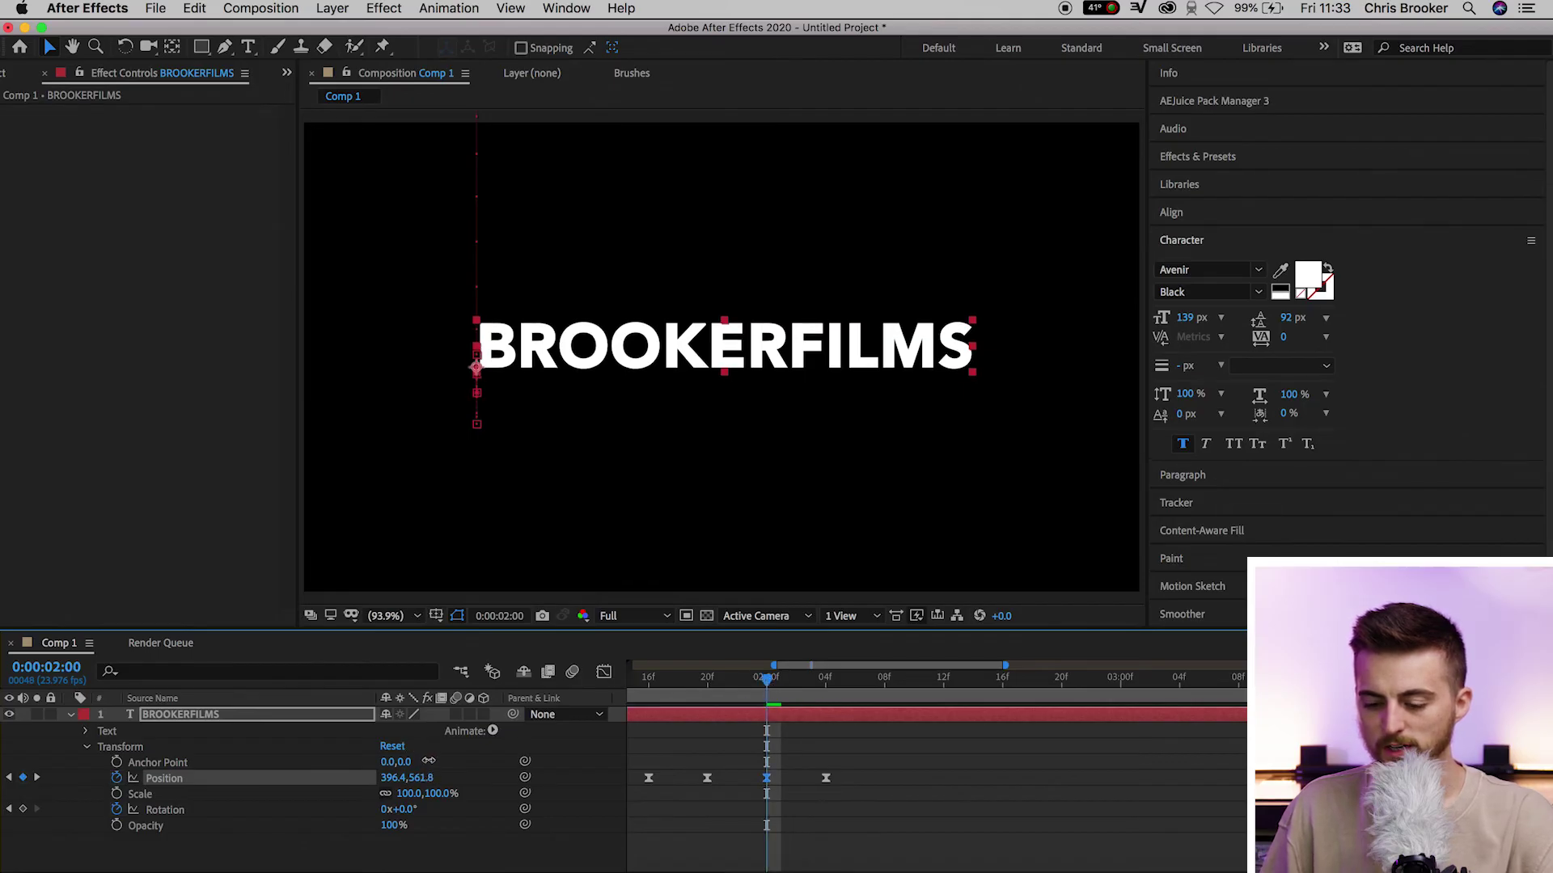
left_click(1043, 795)
key("minus")
key("minus")
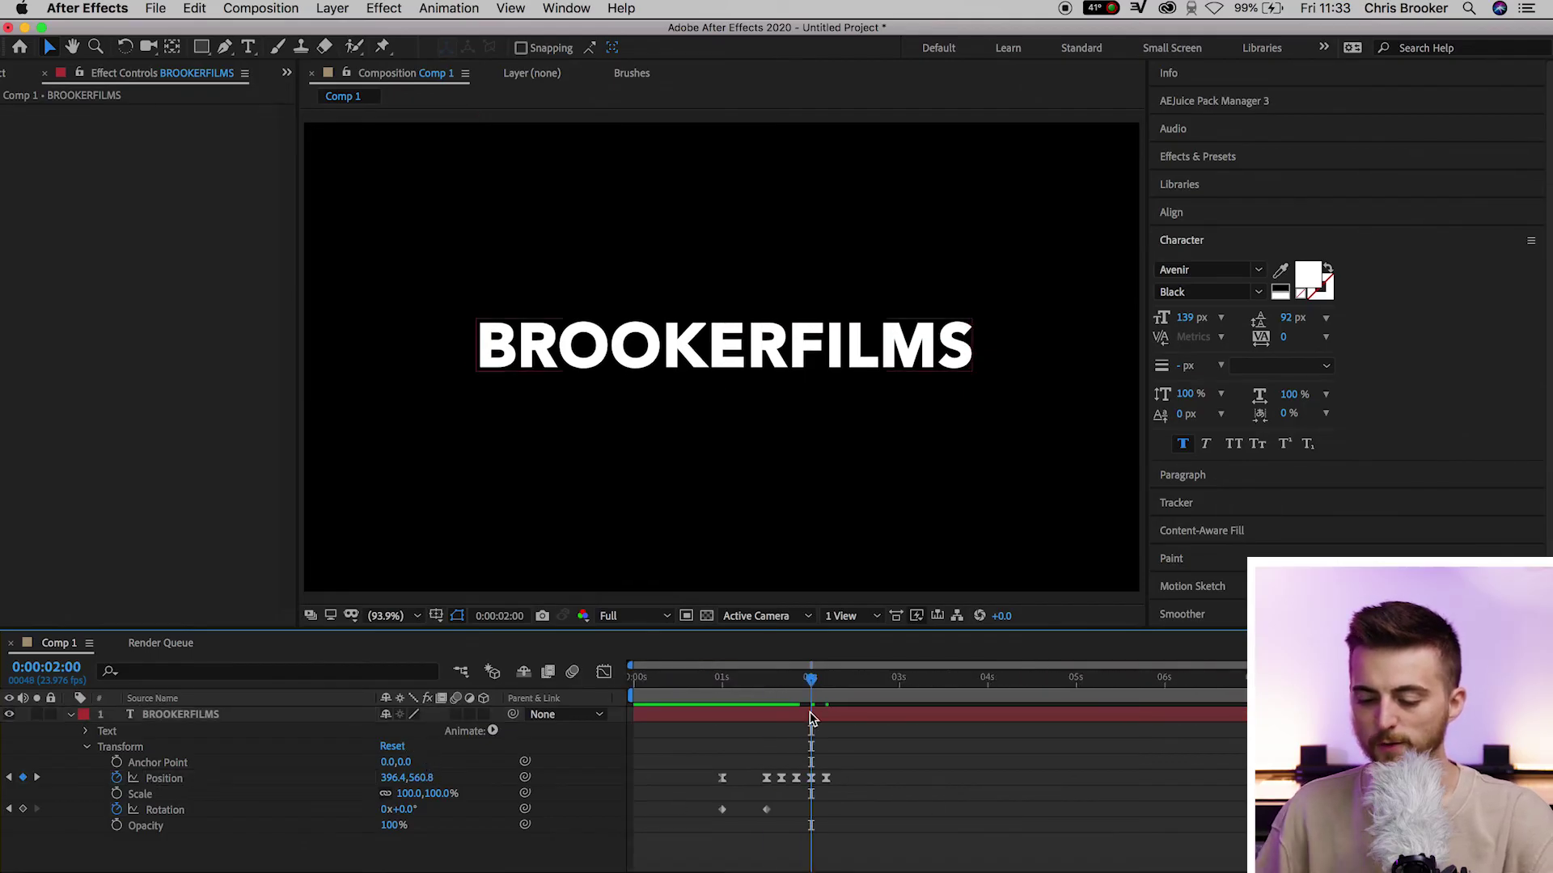
key("Home")
key("space")
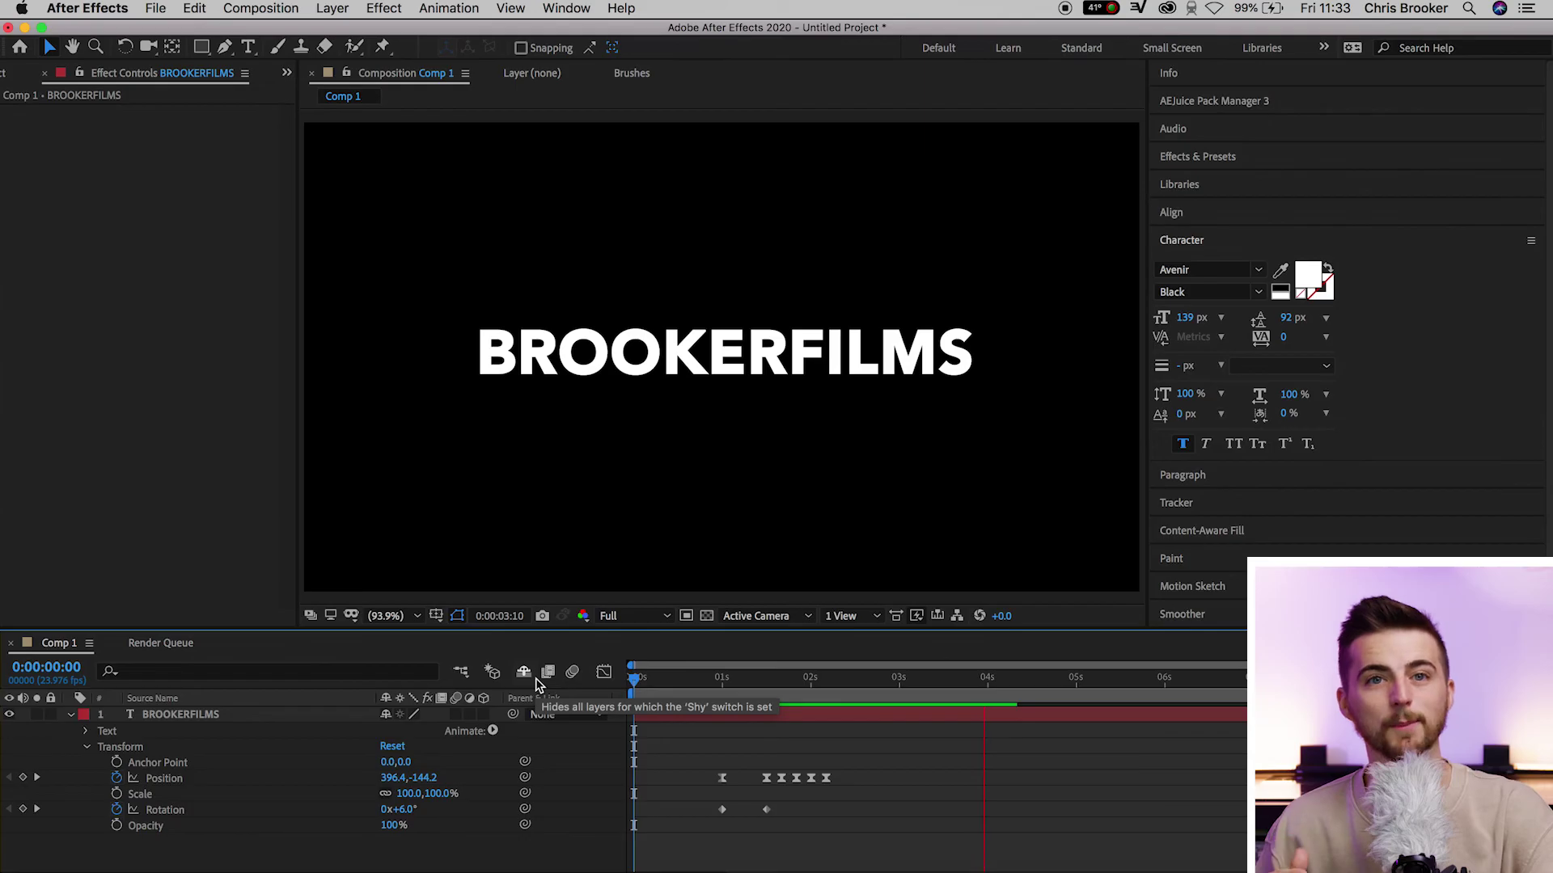
key("space")
left_click(670, 680)
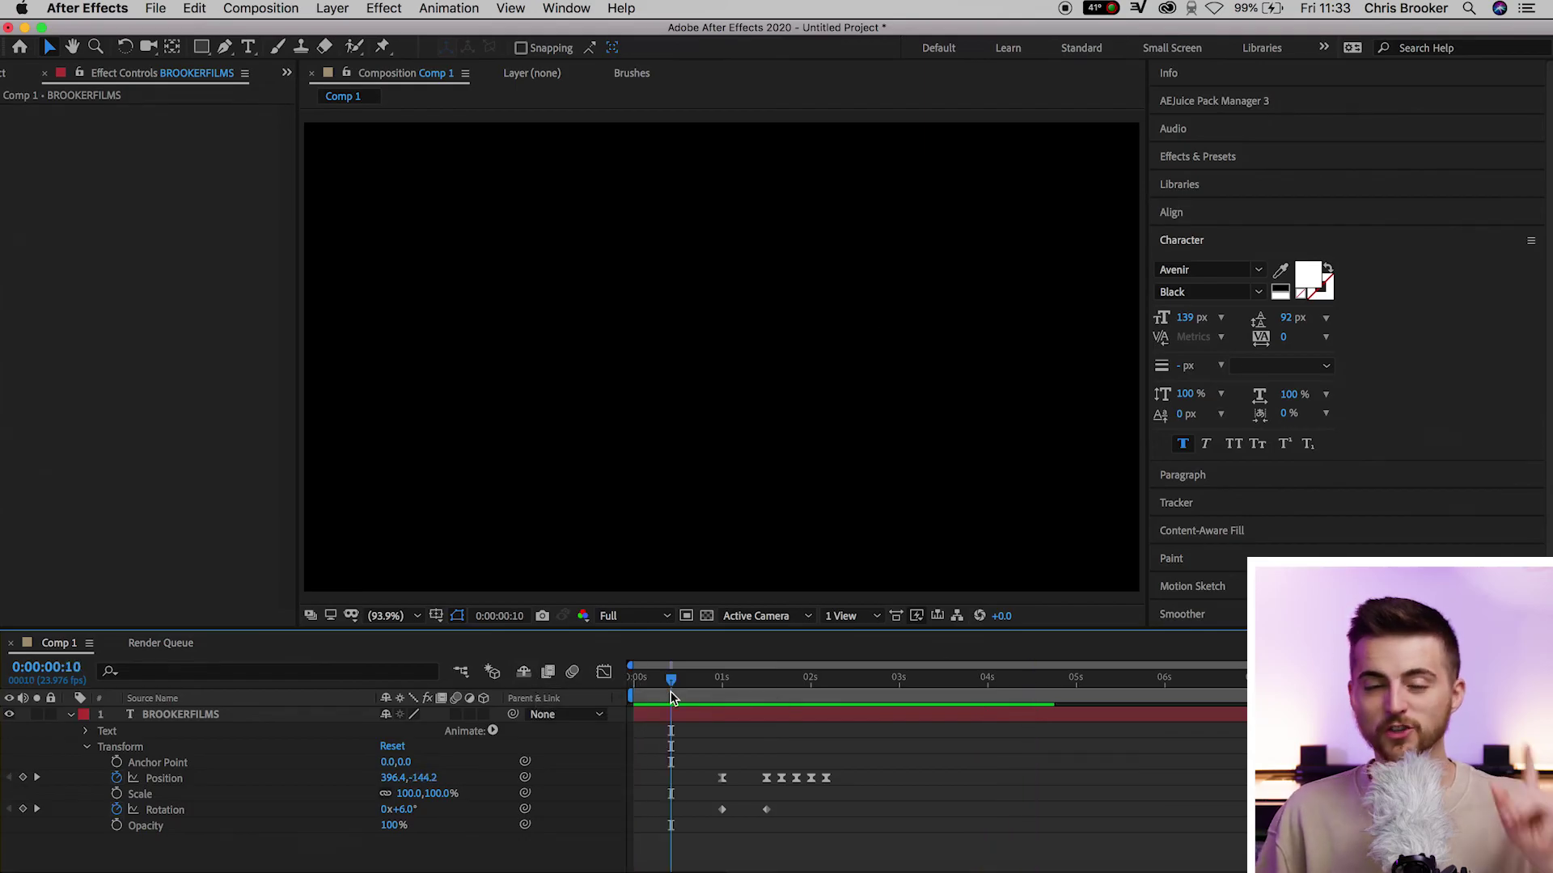
key("space")
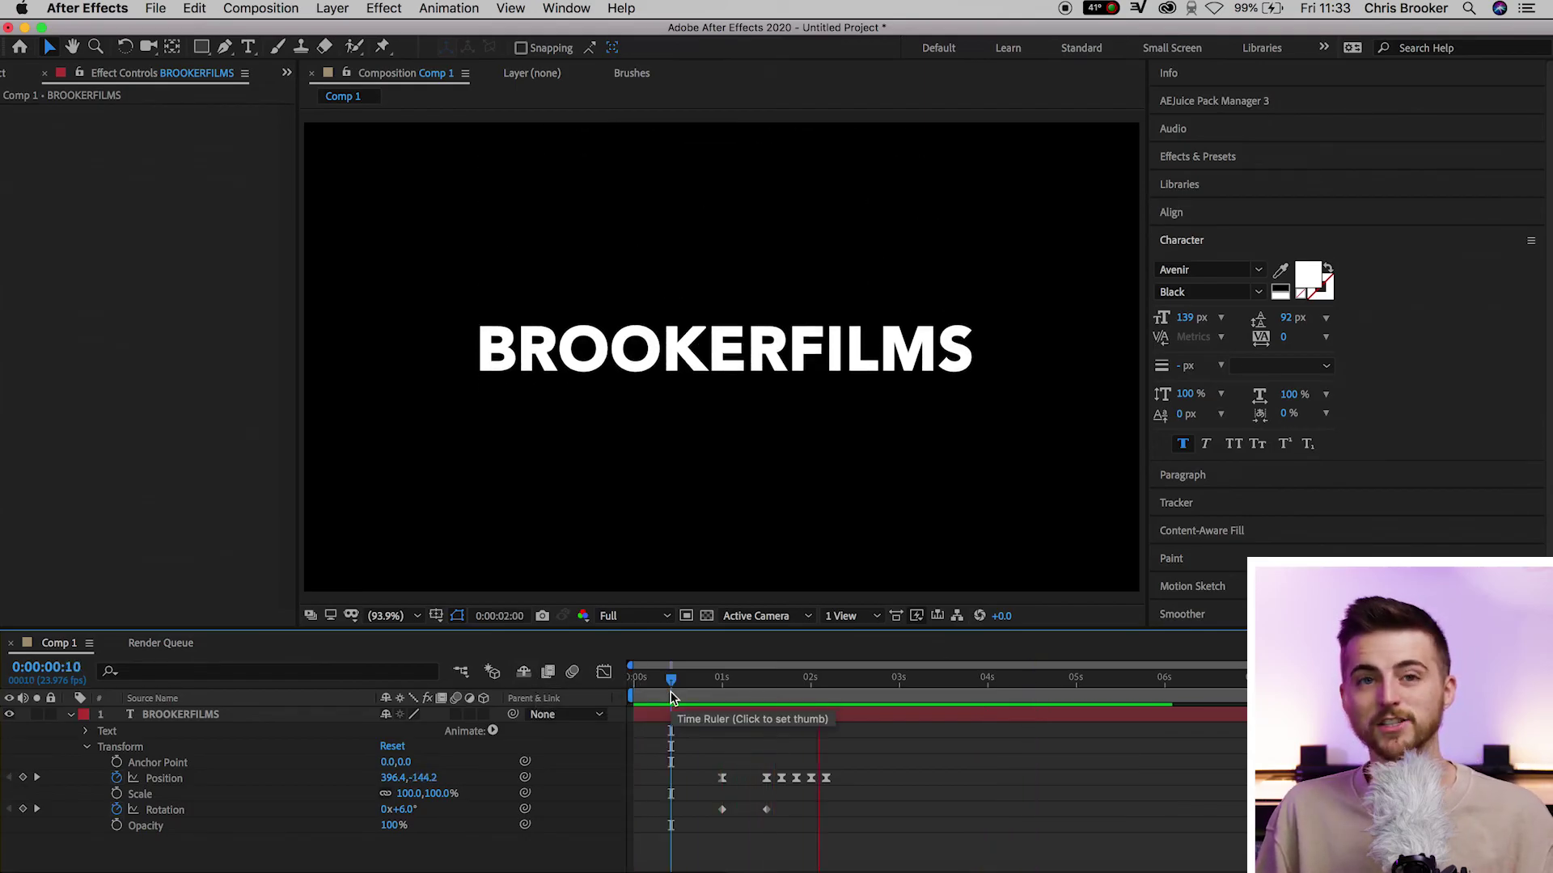
key("space")
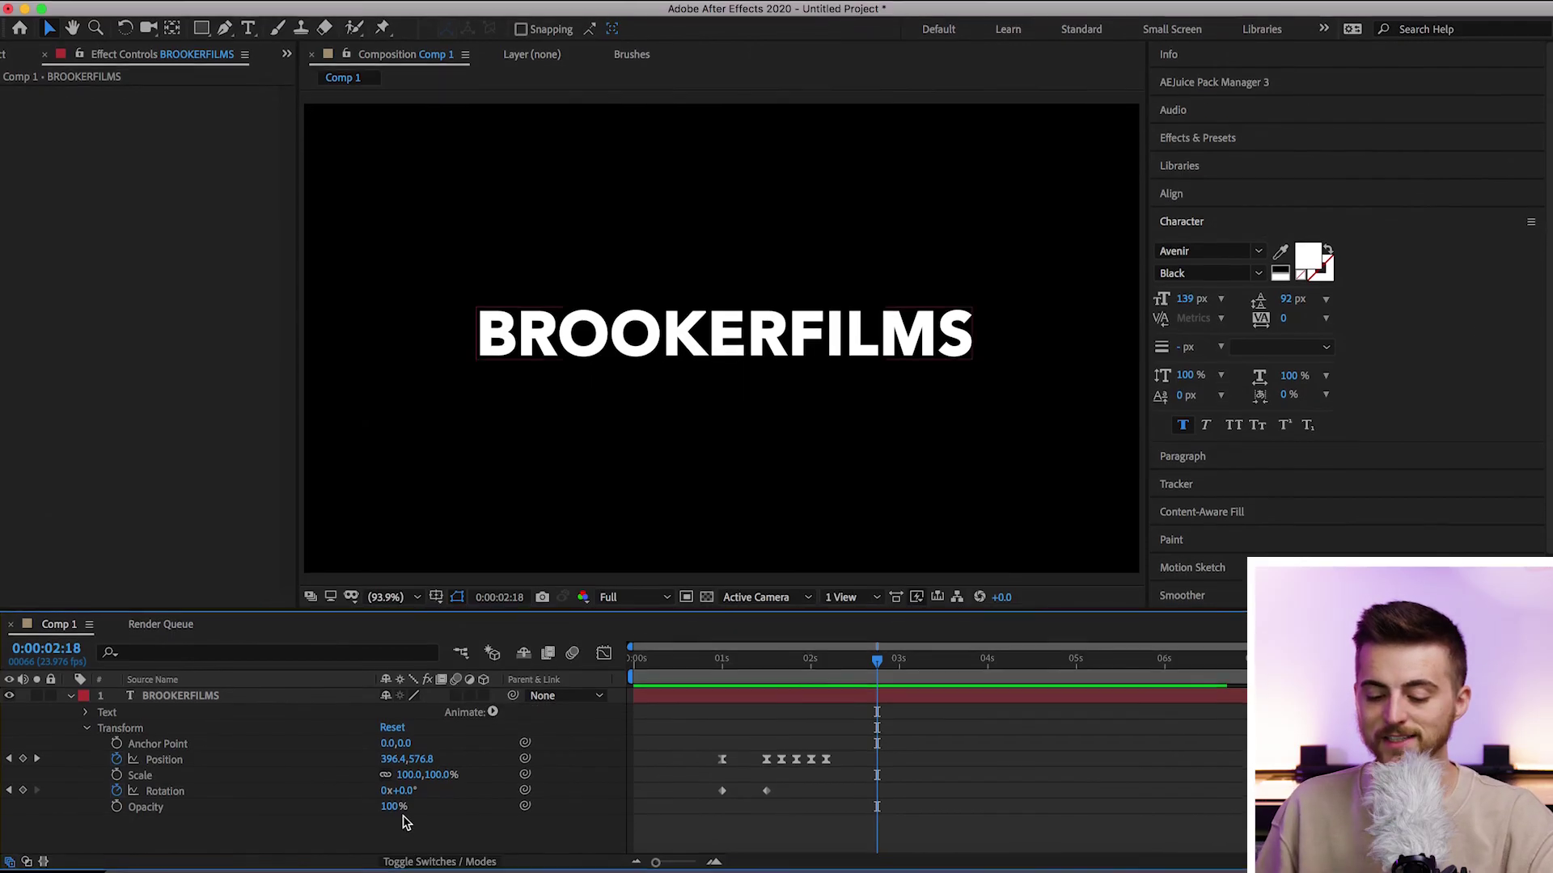
- Enable motion blur for the BROOKERFILMS layer and preview the blurred drop
left_click(441, 851)
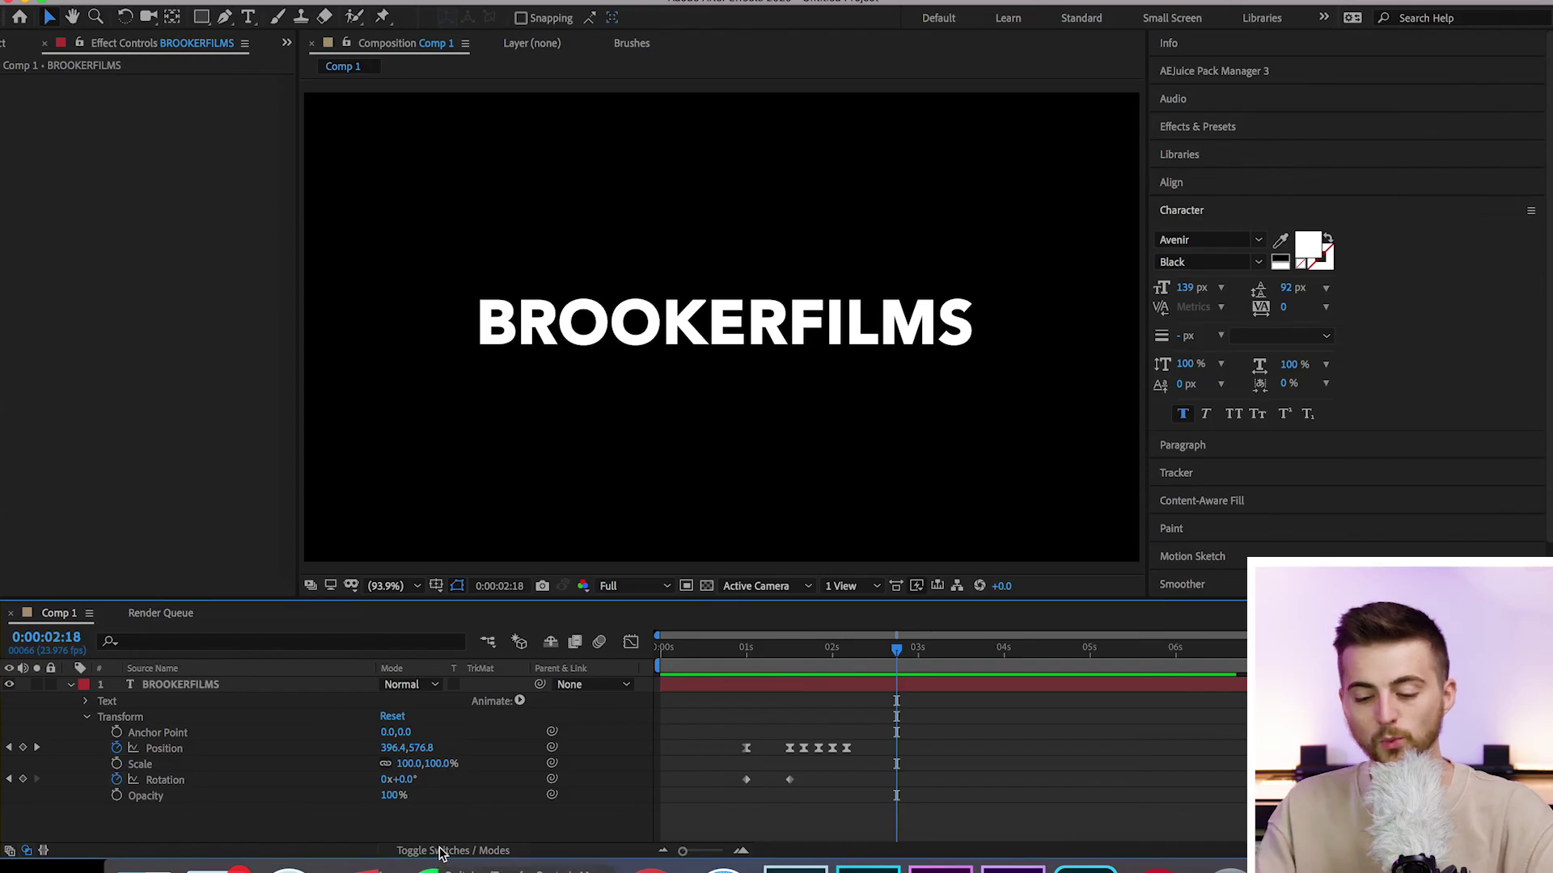
left_click(441, 851)
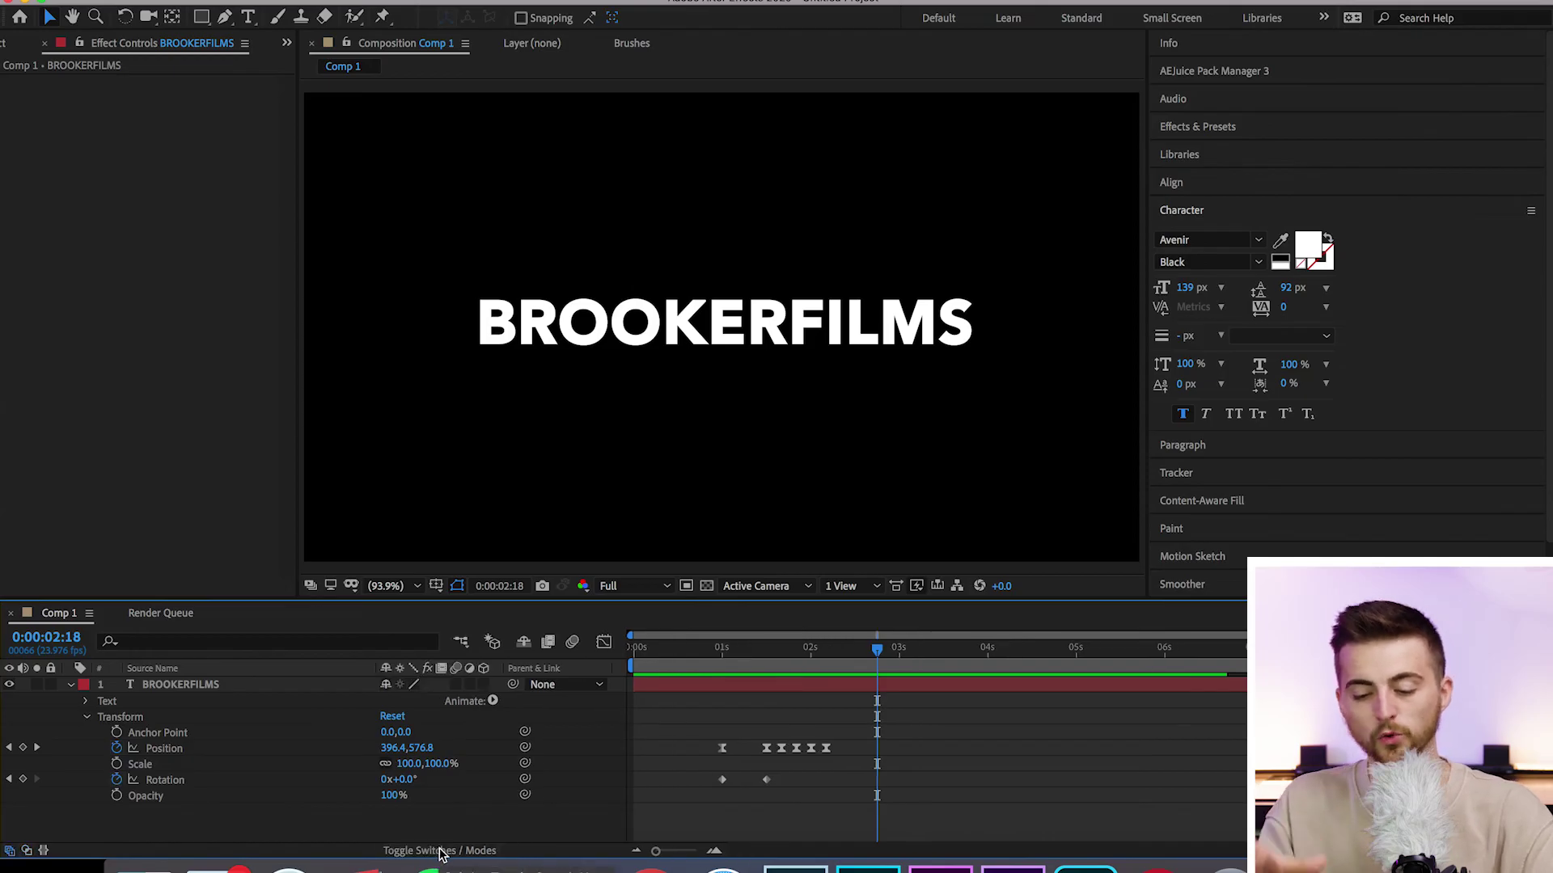
left_click(455, 685)
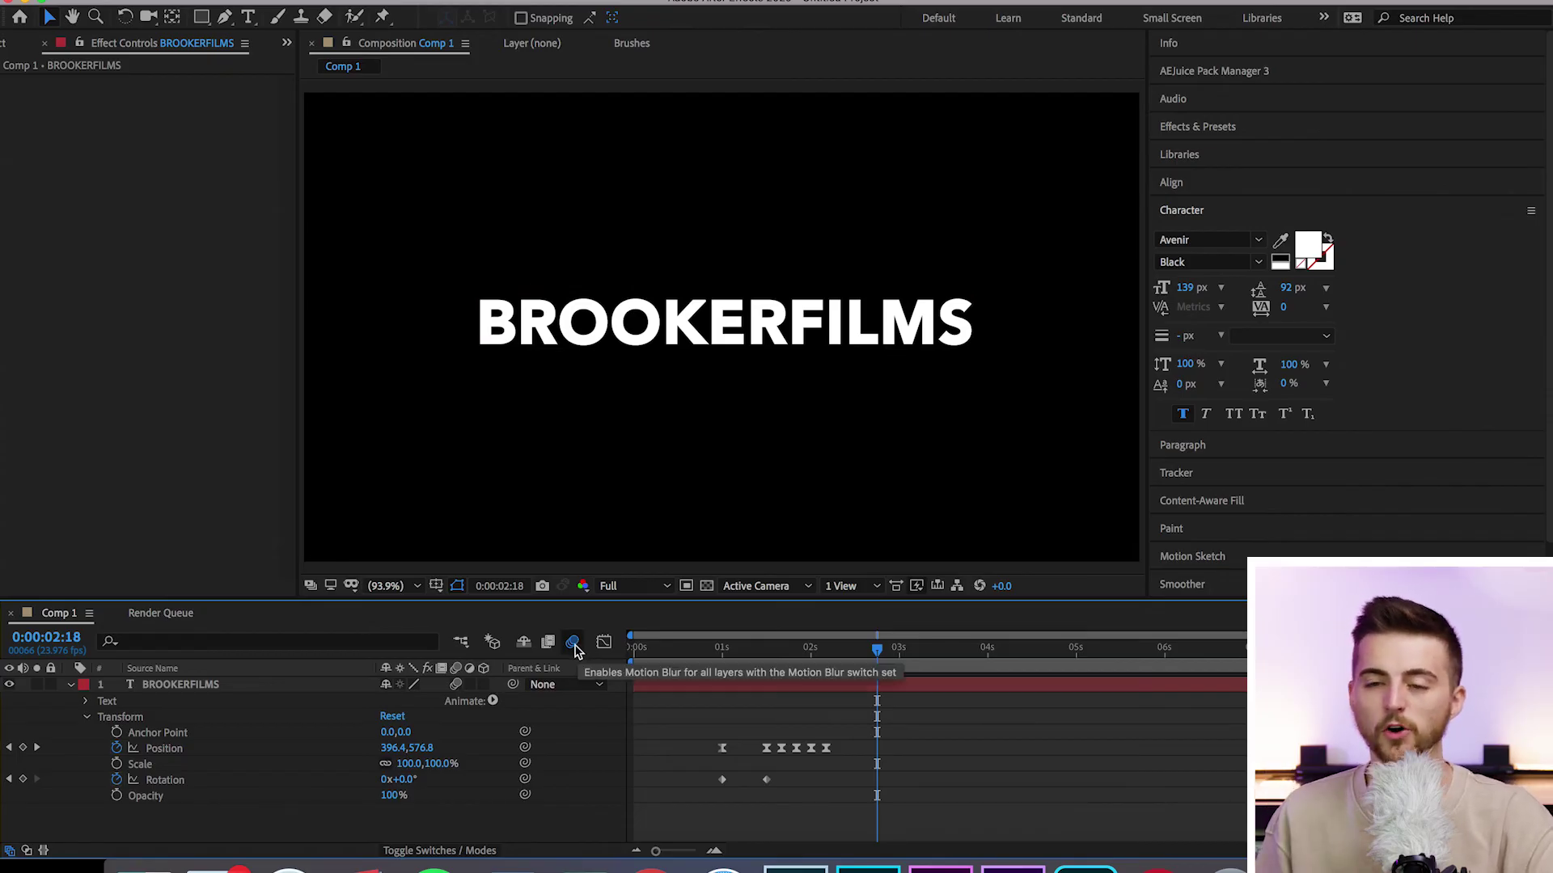
key("space")
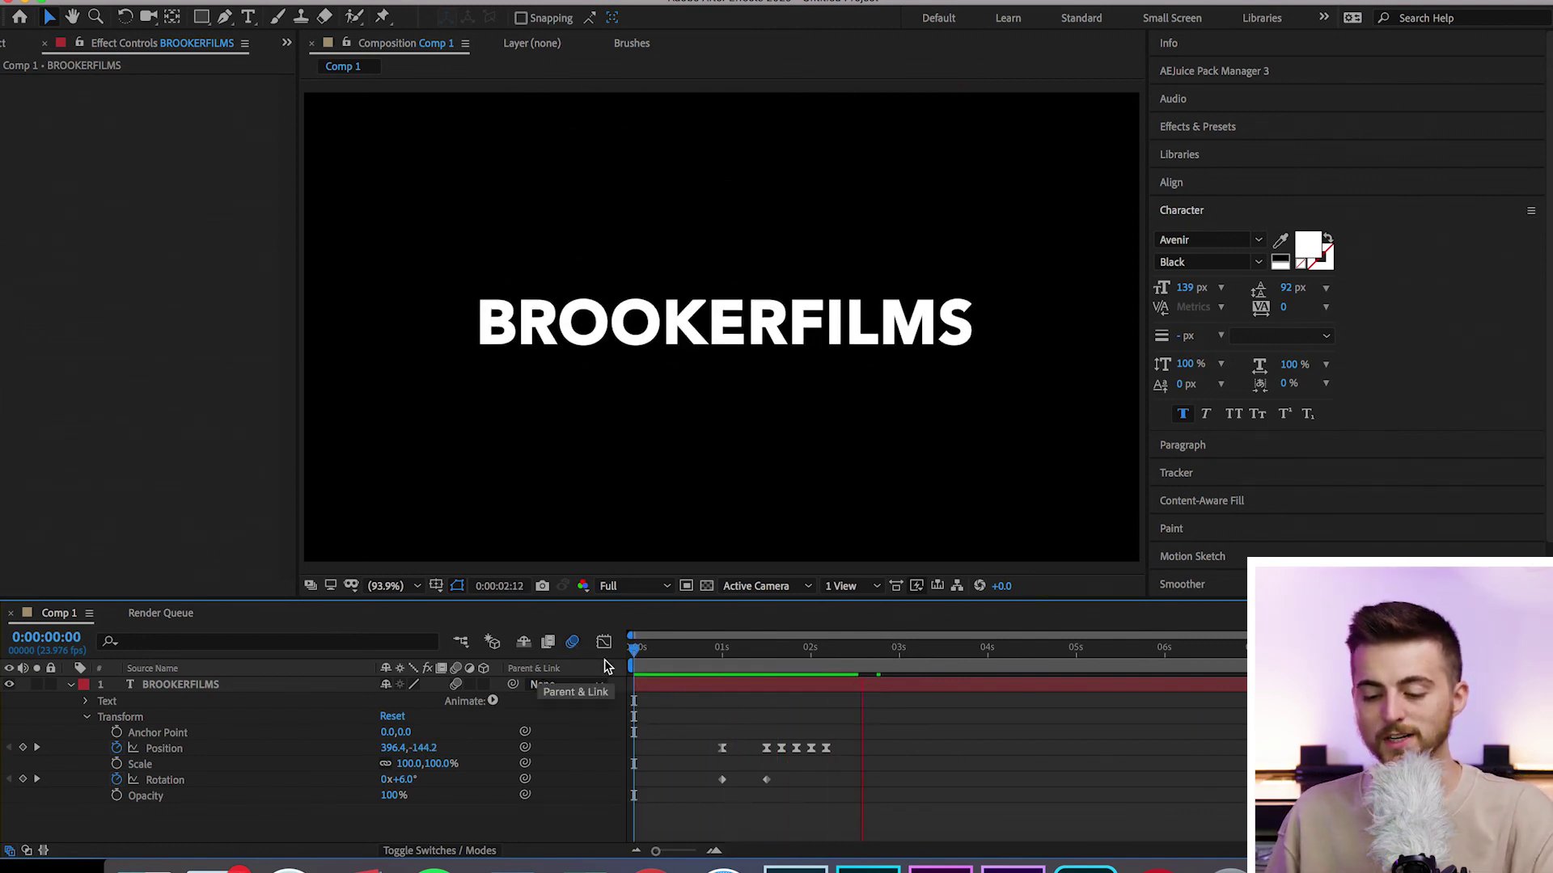
key("space")
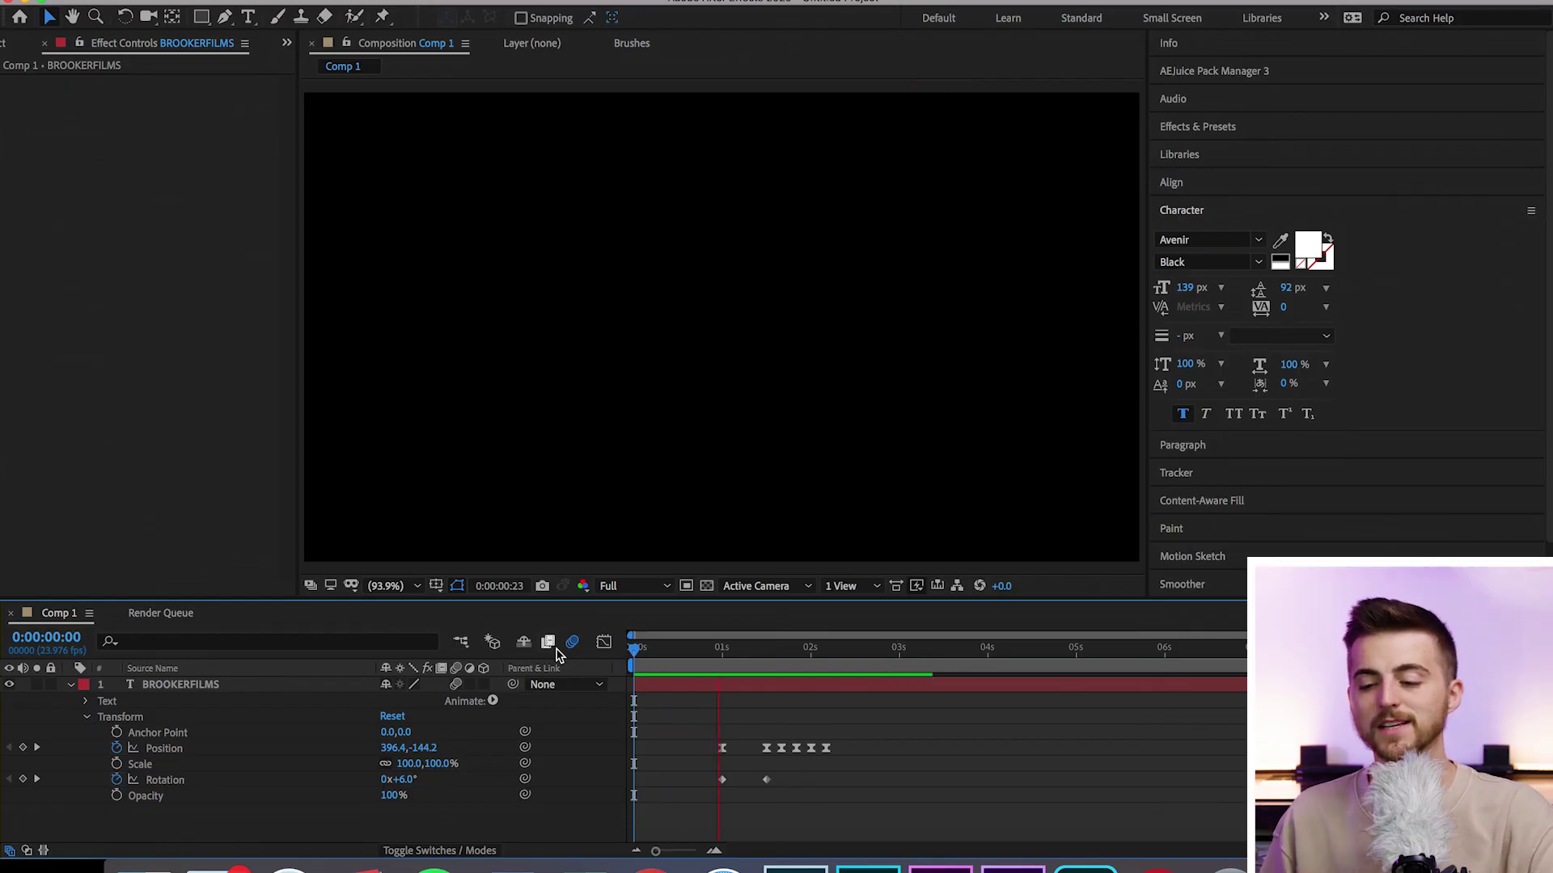